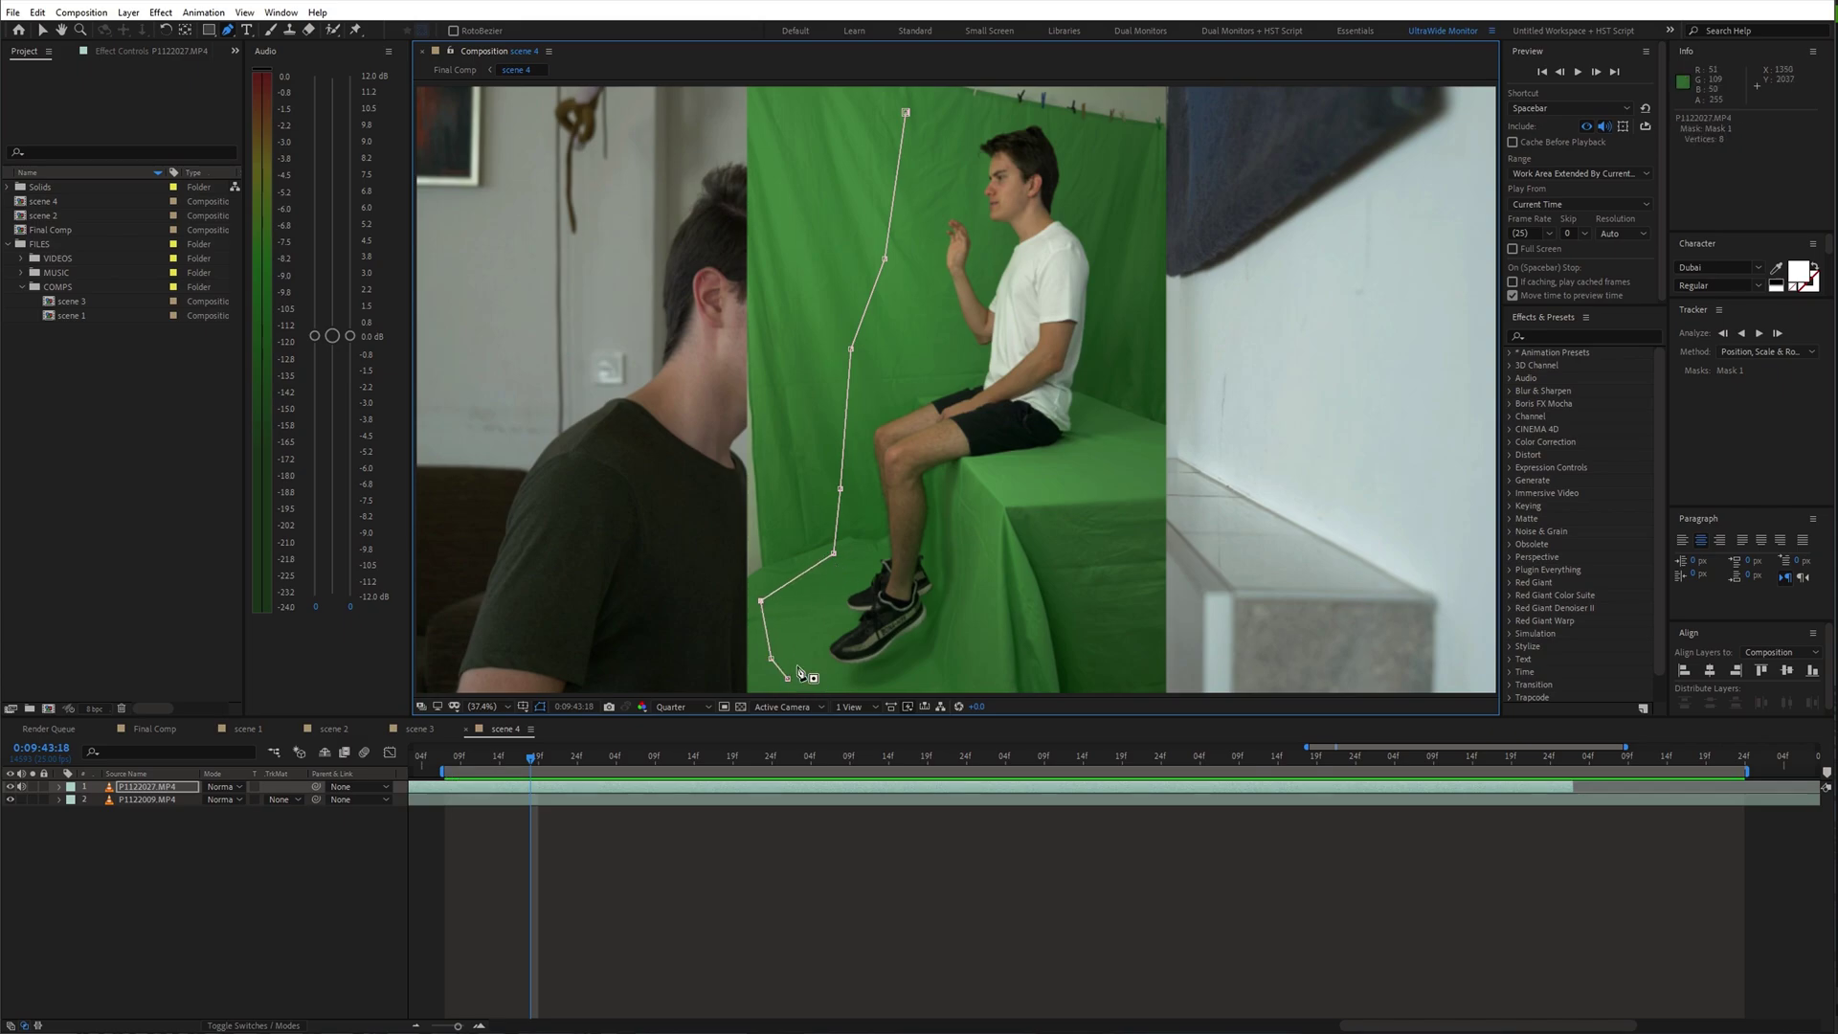
- Complete and close the mask around the seated man's feet, legs and body on the green screen footage
click(829, 679)
click(867, 675)
click(906, 664)
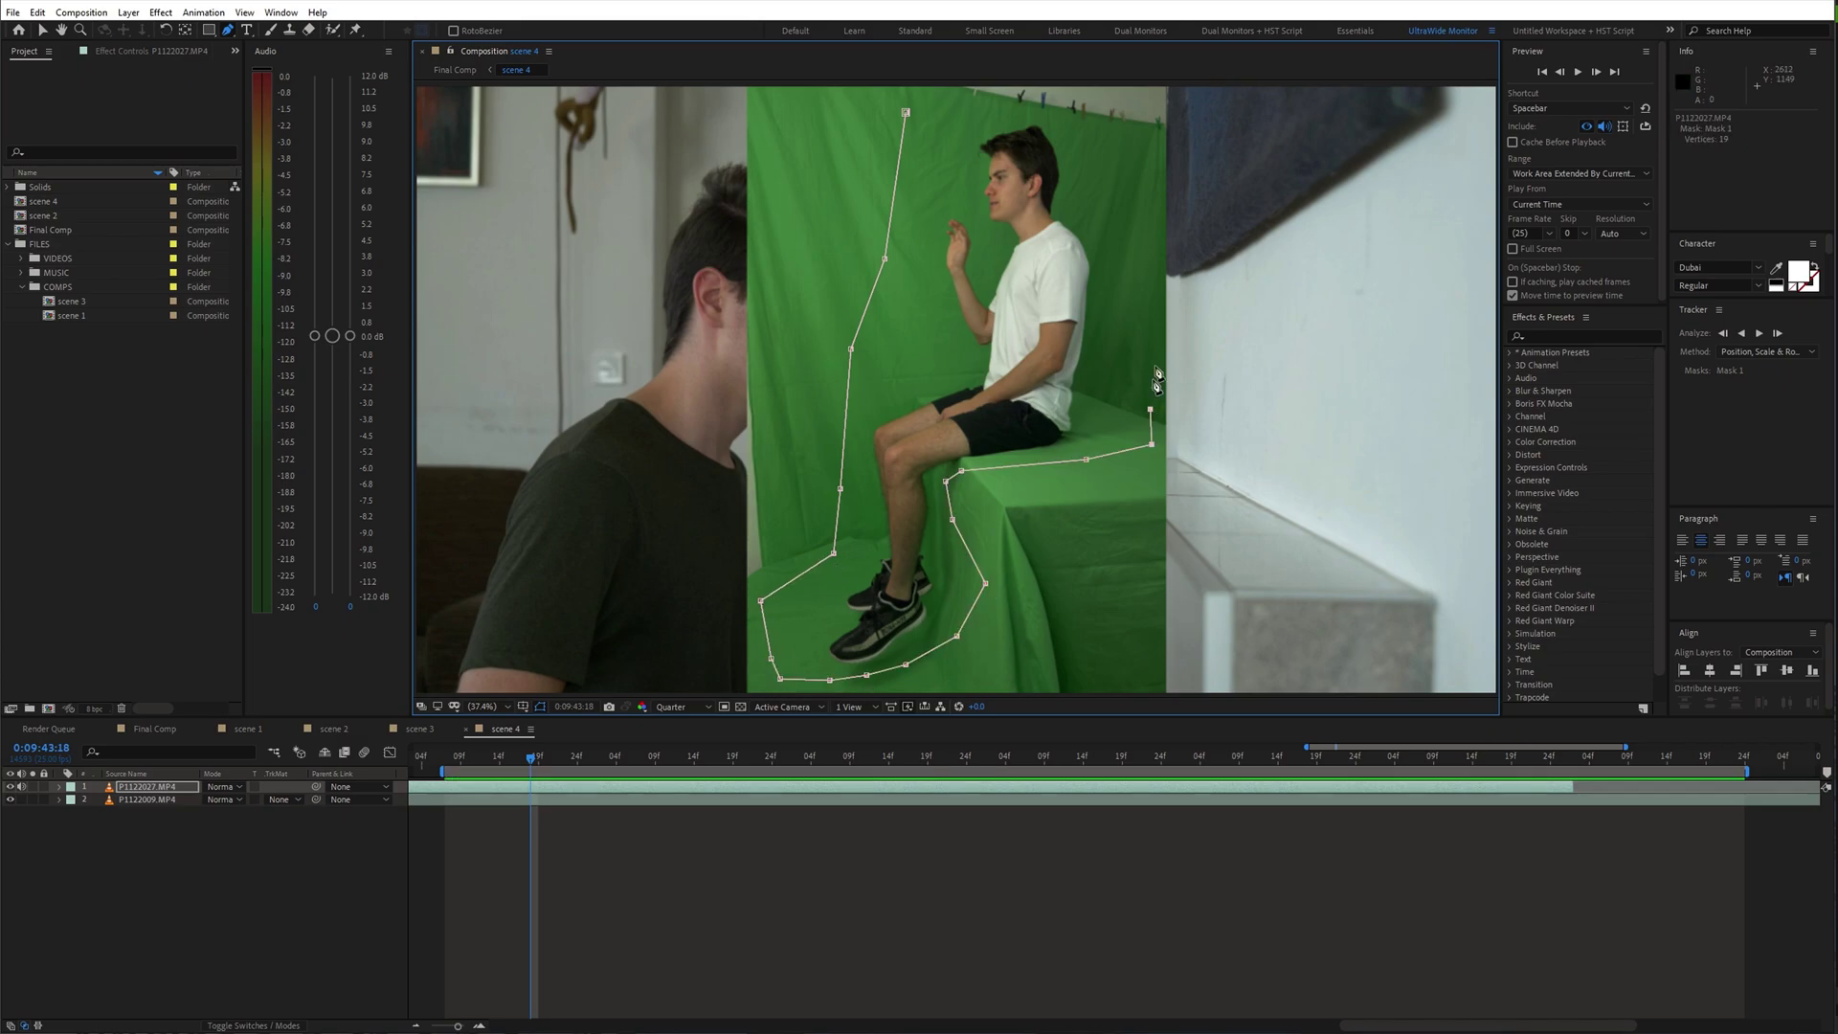
click(906, 113)
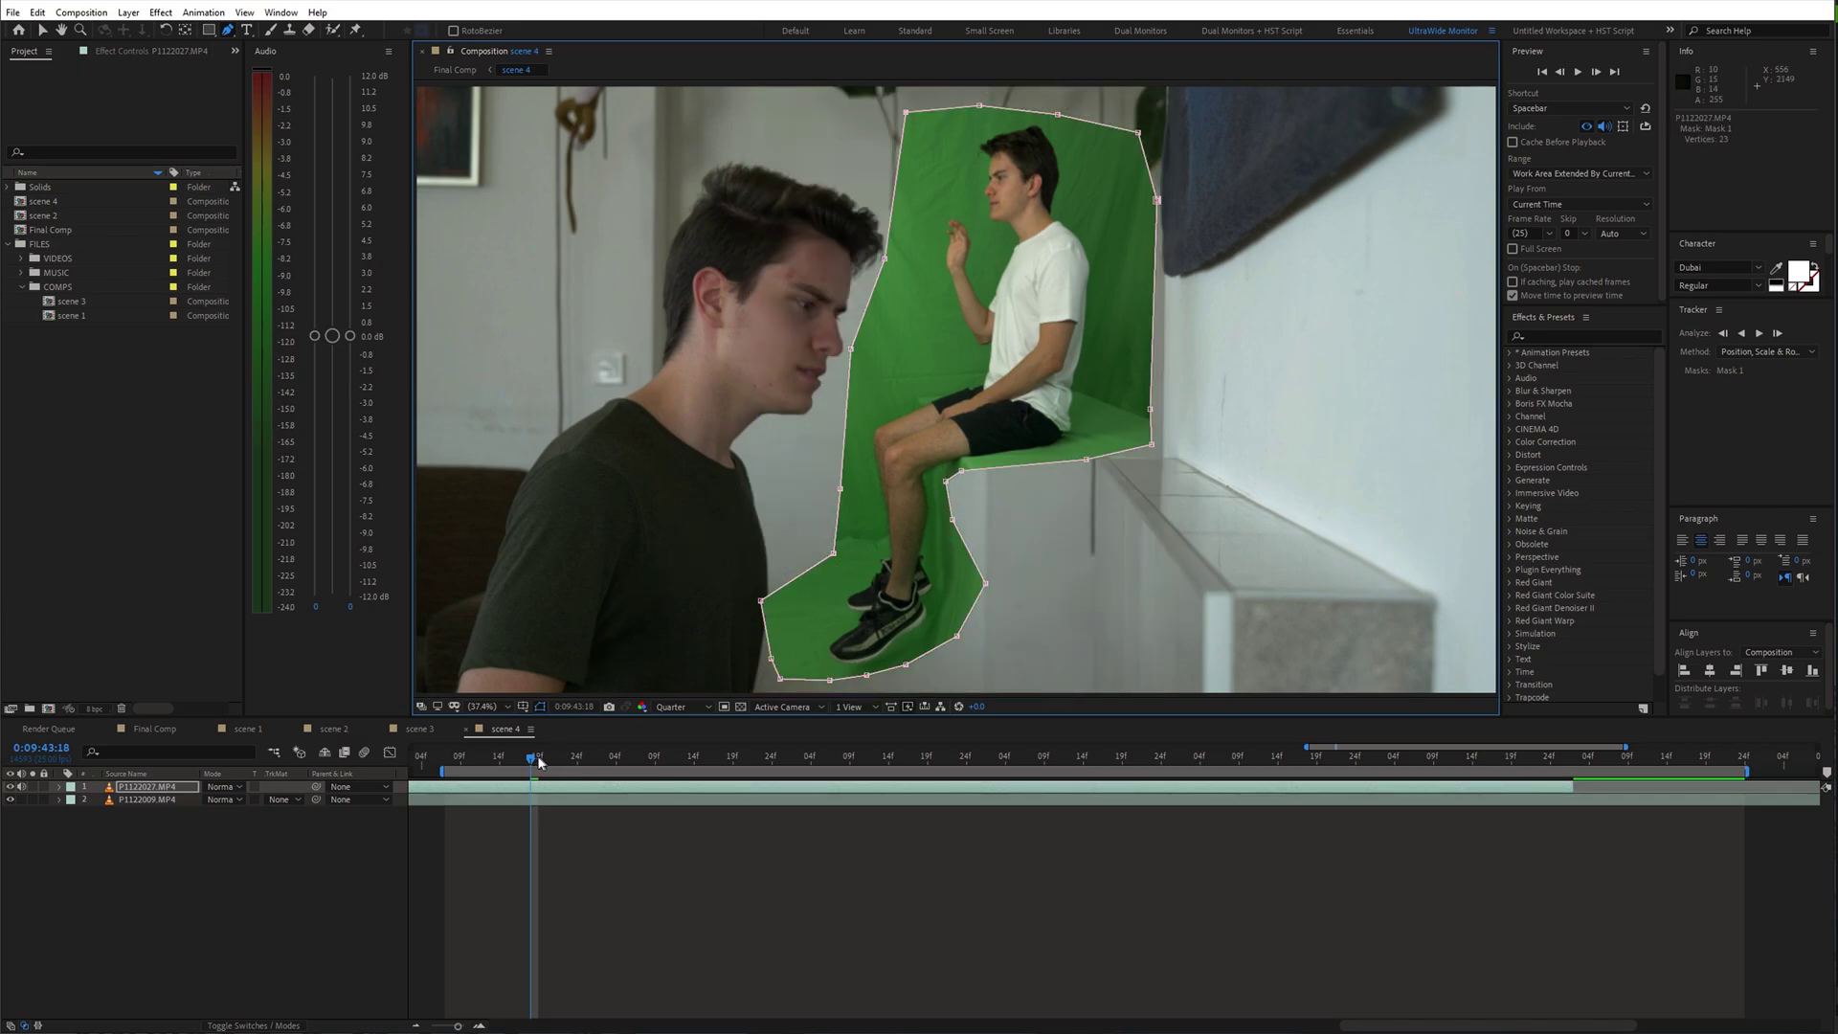
- Apply the Keylight (1.2) effect to the masked footage and sample the green backdrop as its Screen Colour
key(ctrl+space)
text(ke)
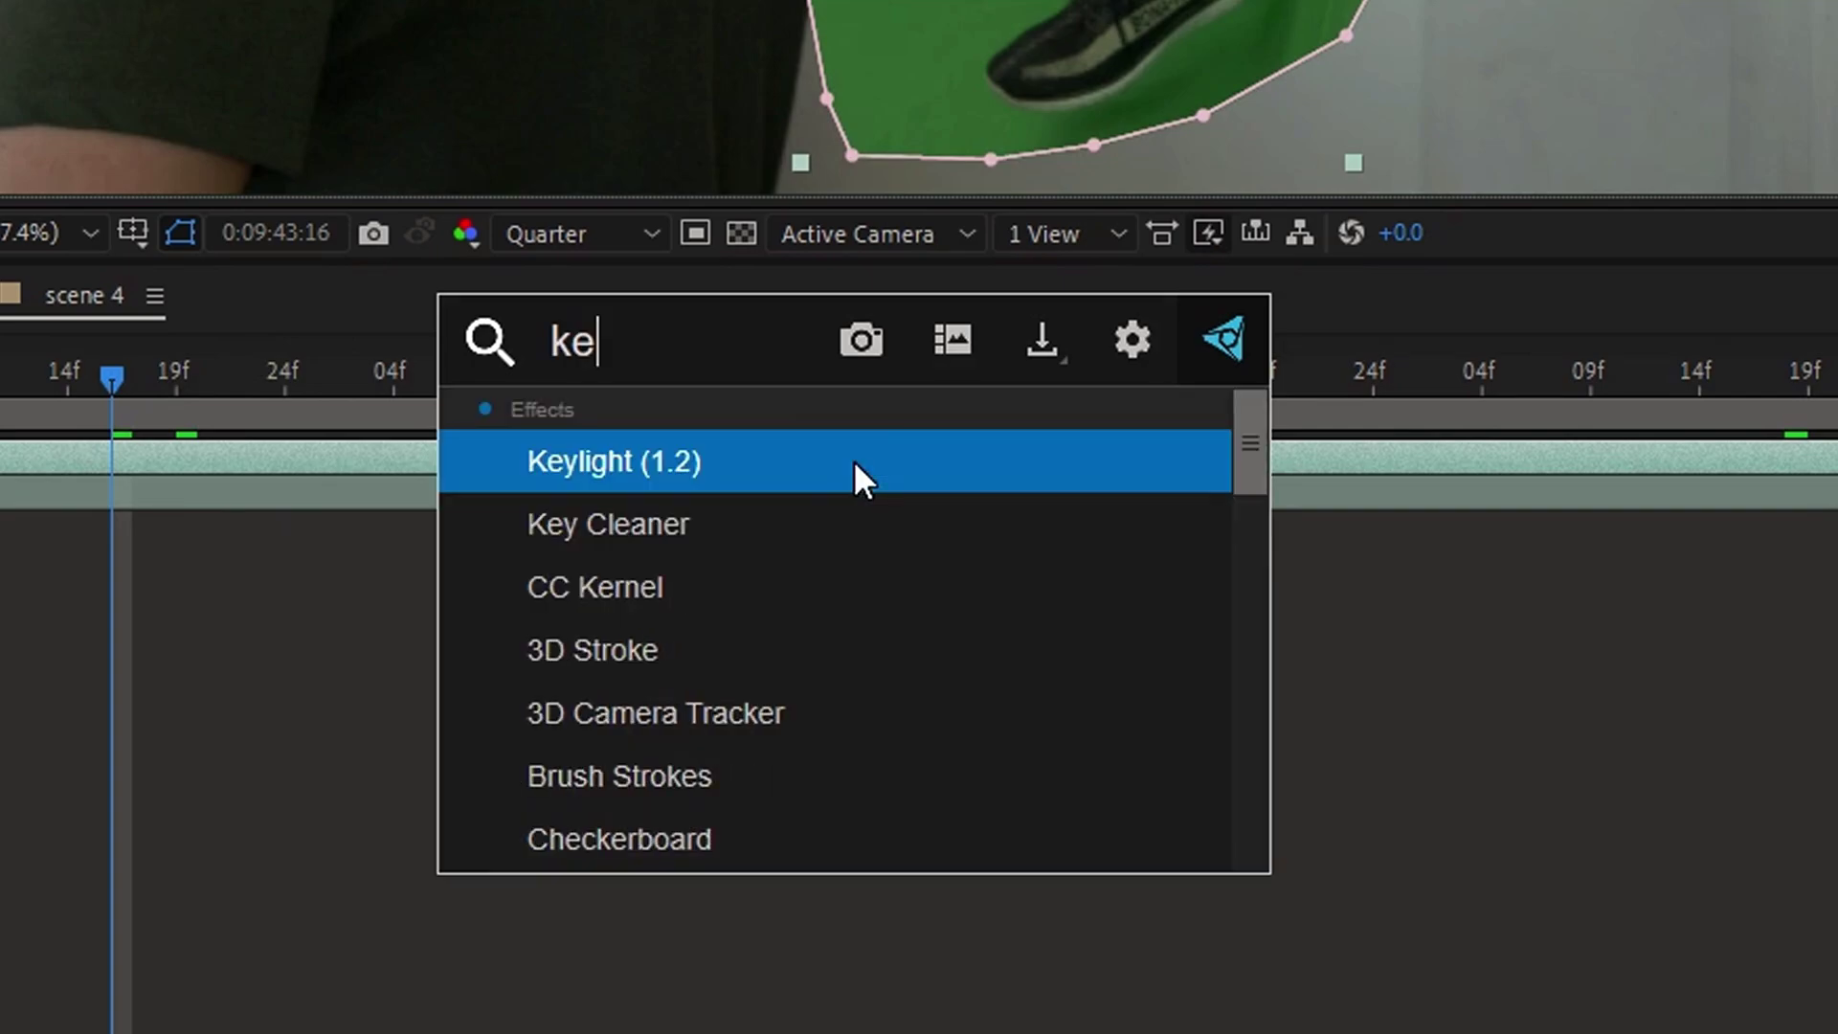
click(810, 458)
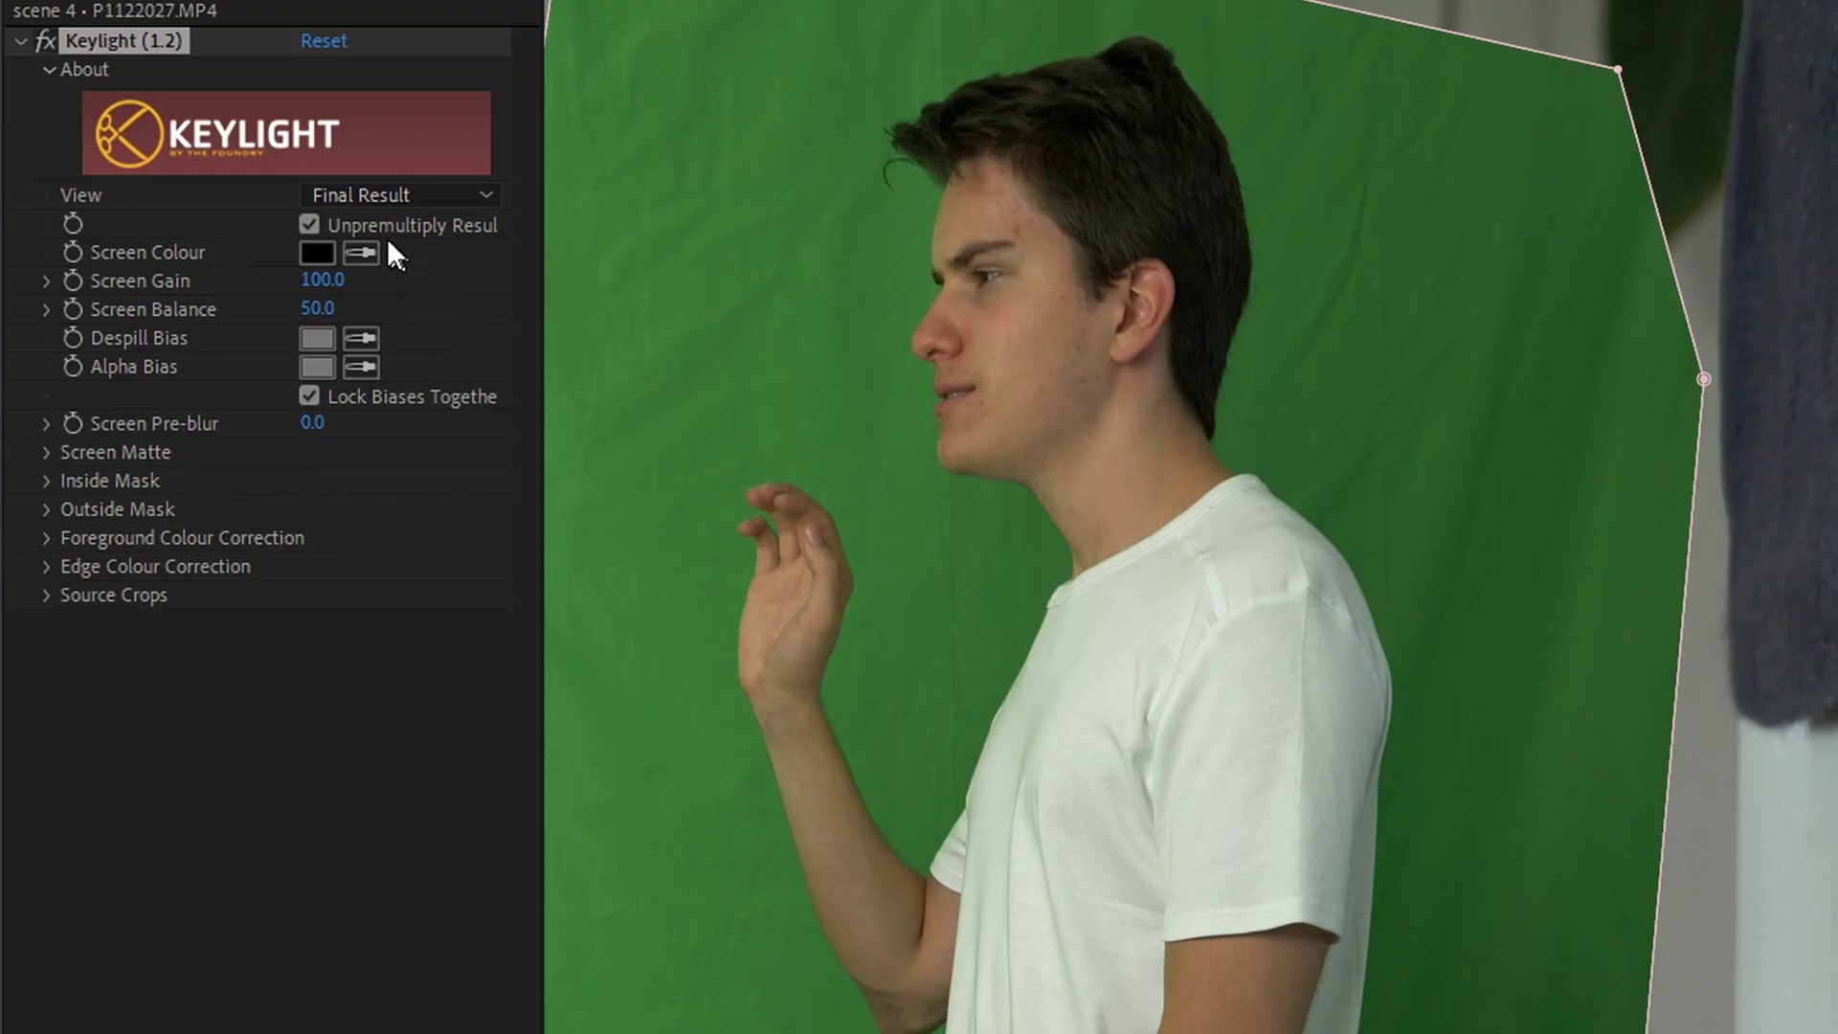
click(365, 252)
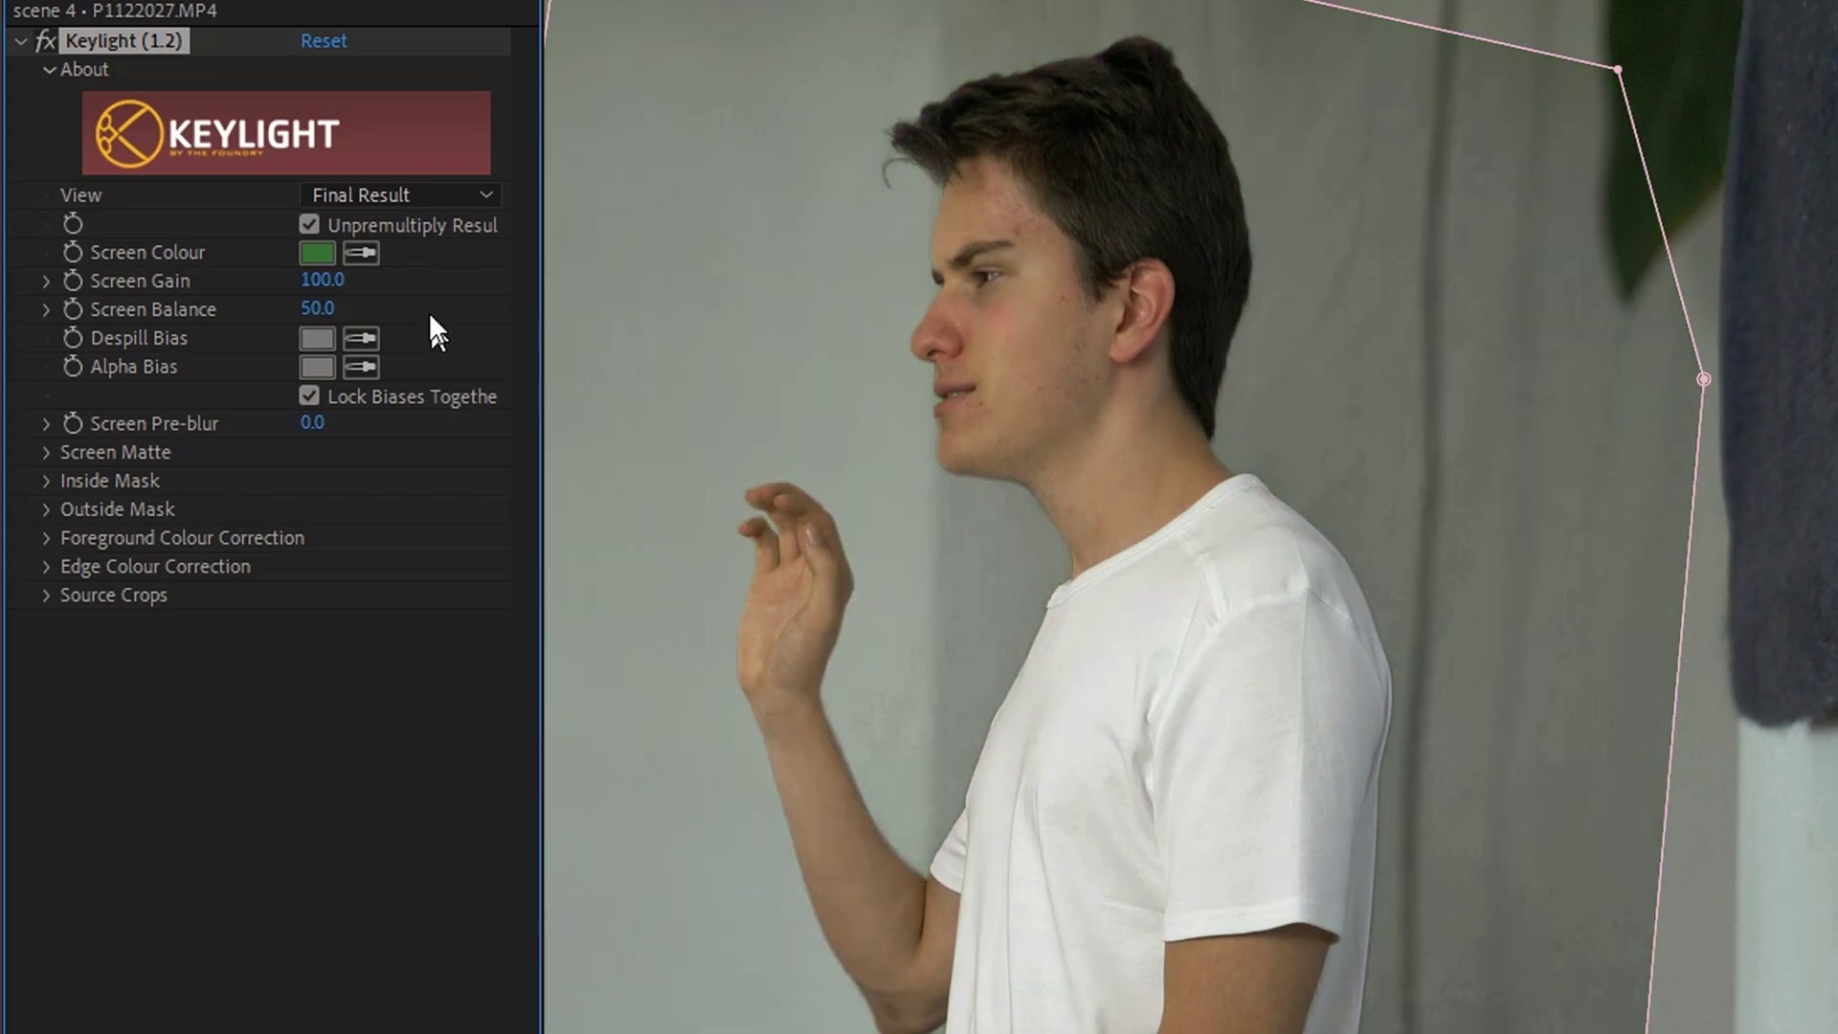
- Clean up the key in Keylight's Screen Matte view, setting Clip Black to 39 and Clip White to 42
click(405, 192)
click(440, 379)
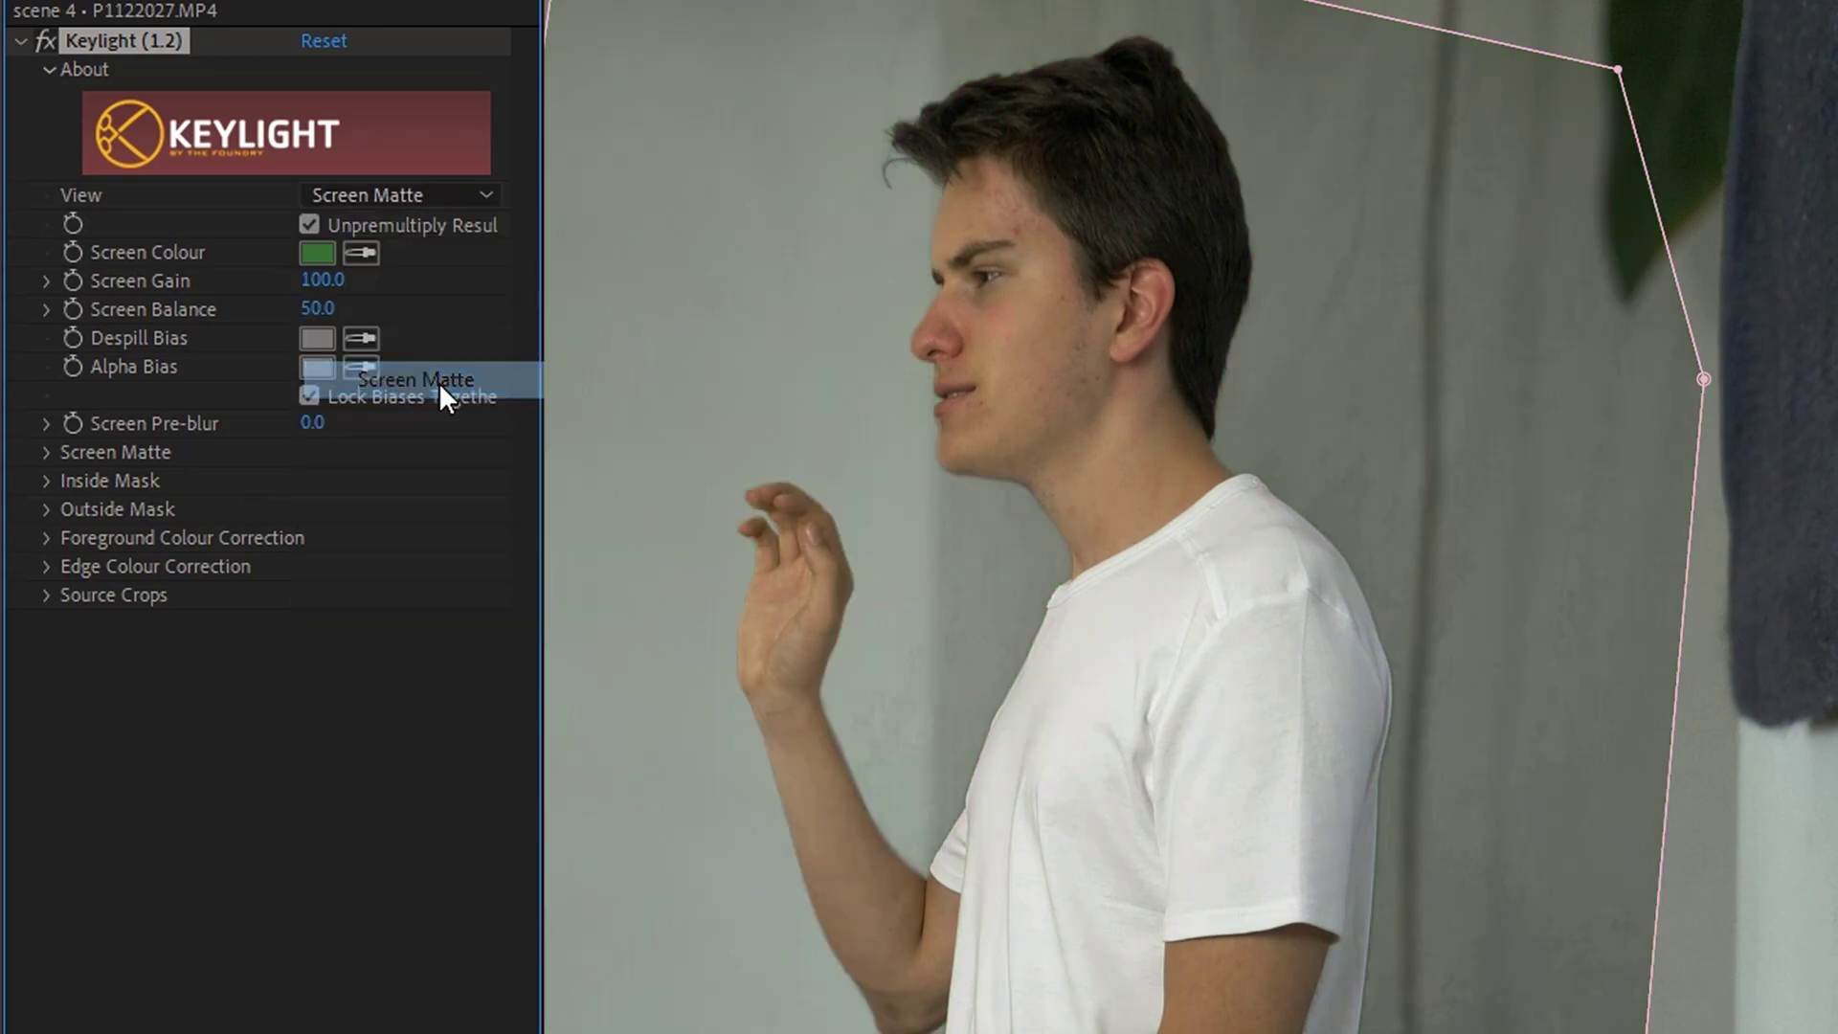
click(46, 452)
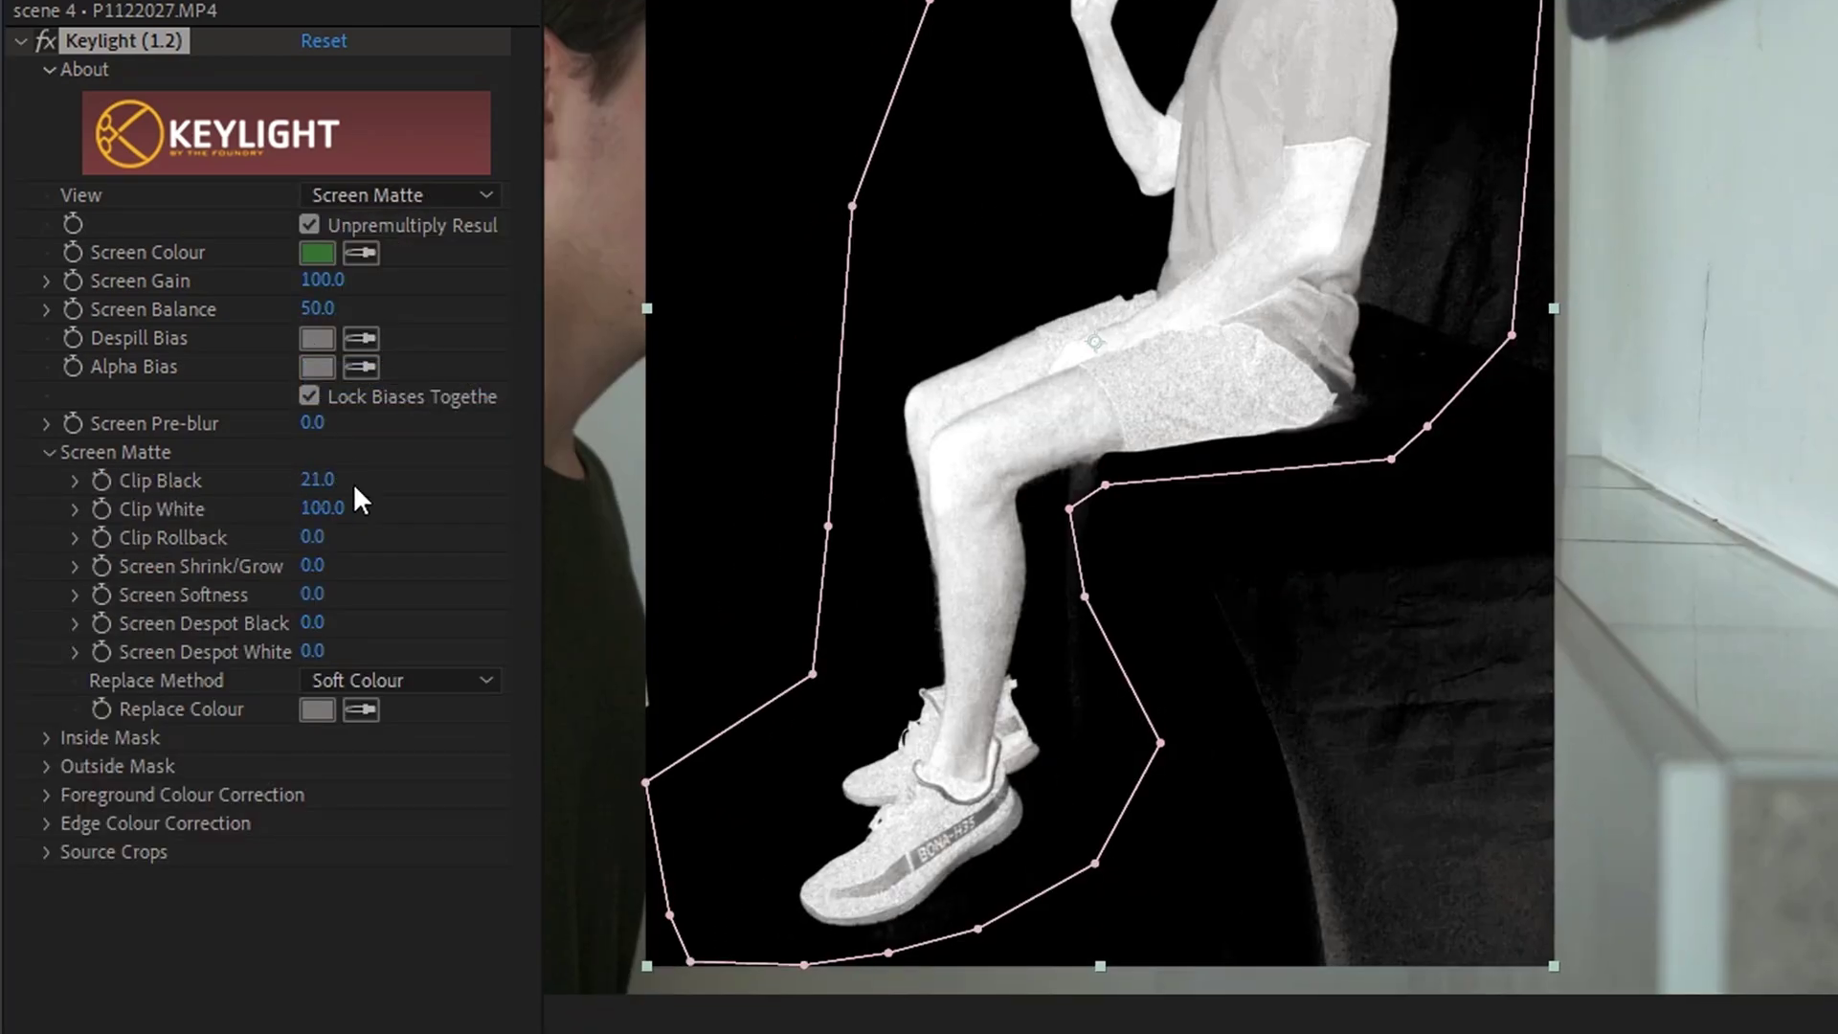
drag(266, 520, 168, 513)
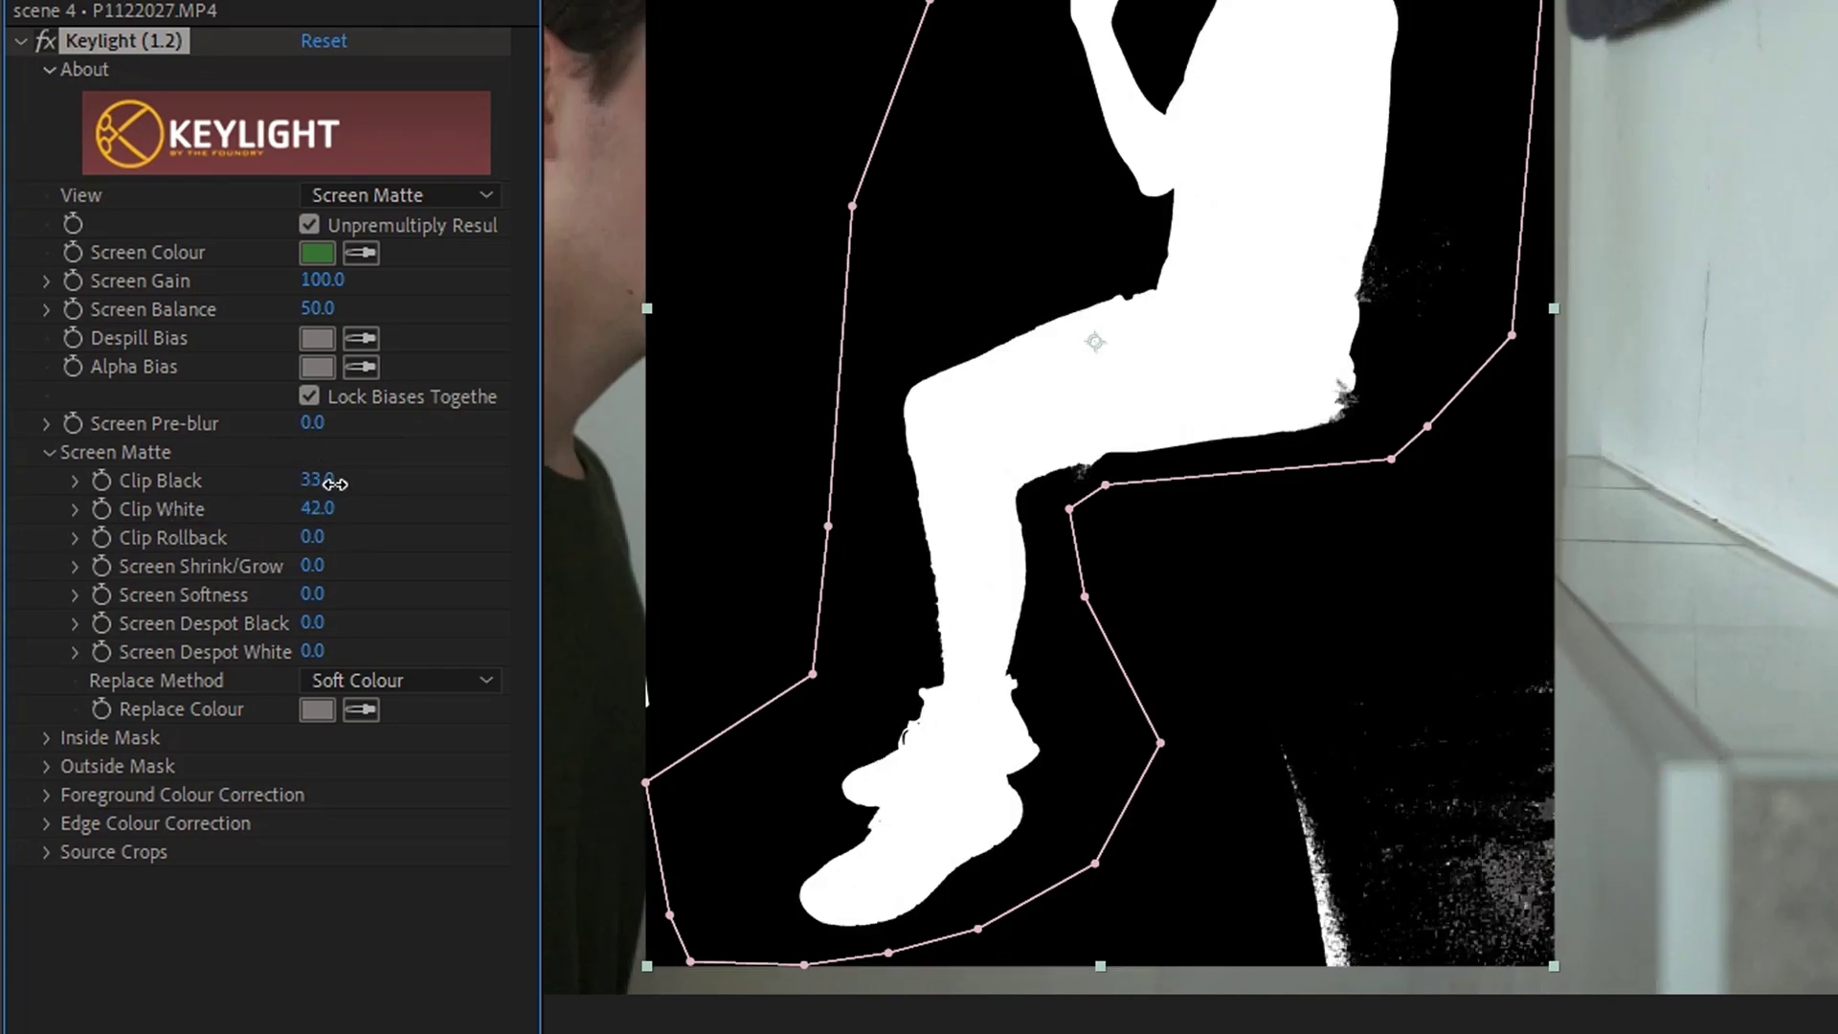
drag(329, 483, 346, 485)
- Set Keylight's view to Intermediate Result and add the Advanced Spill Suppressor effect to the keyed footage
click(410, 197)
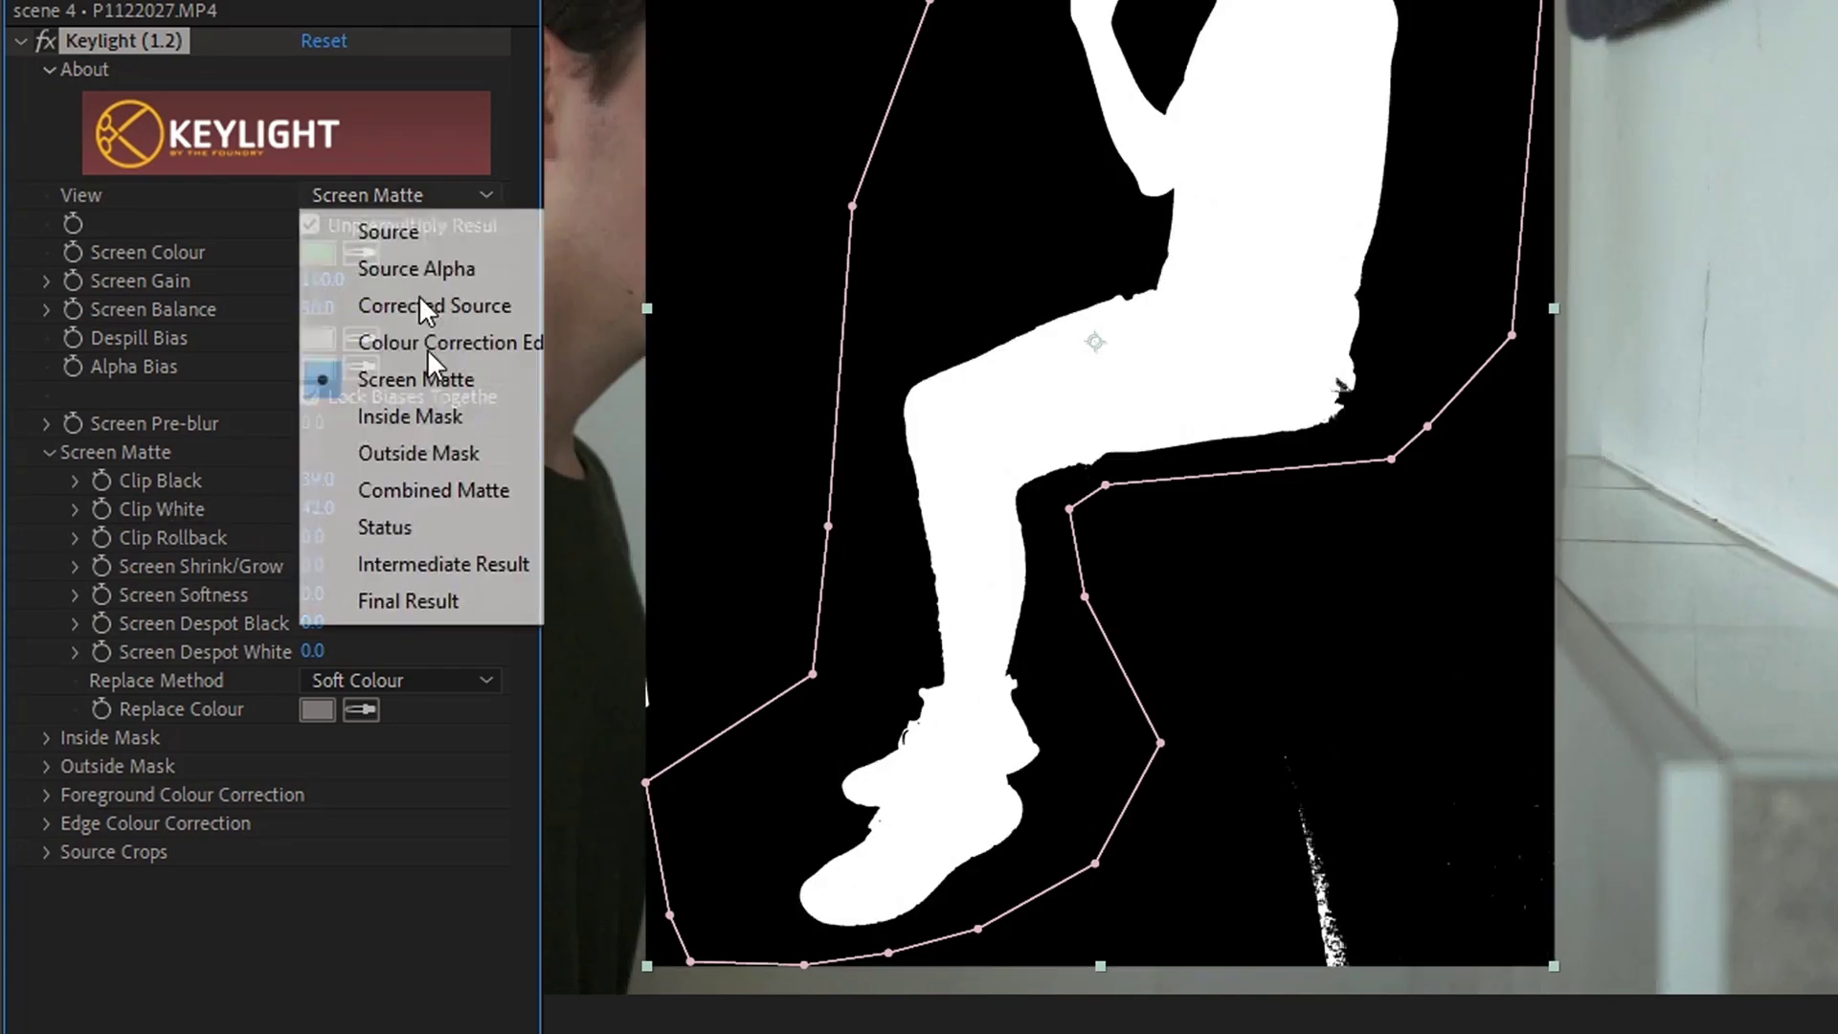
click(443, 563)
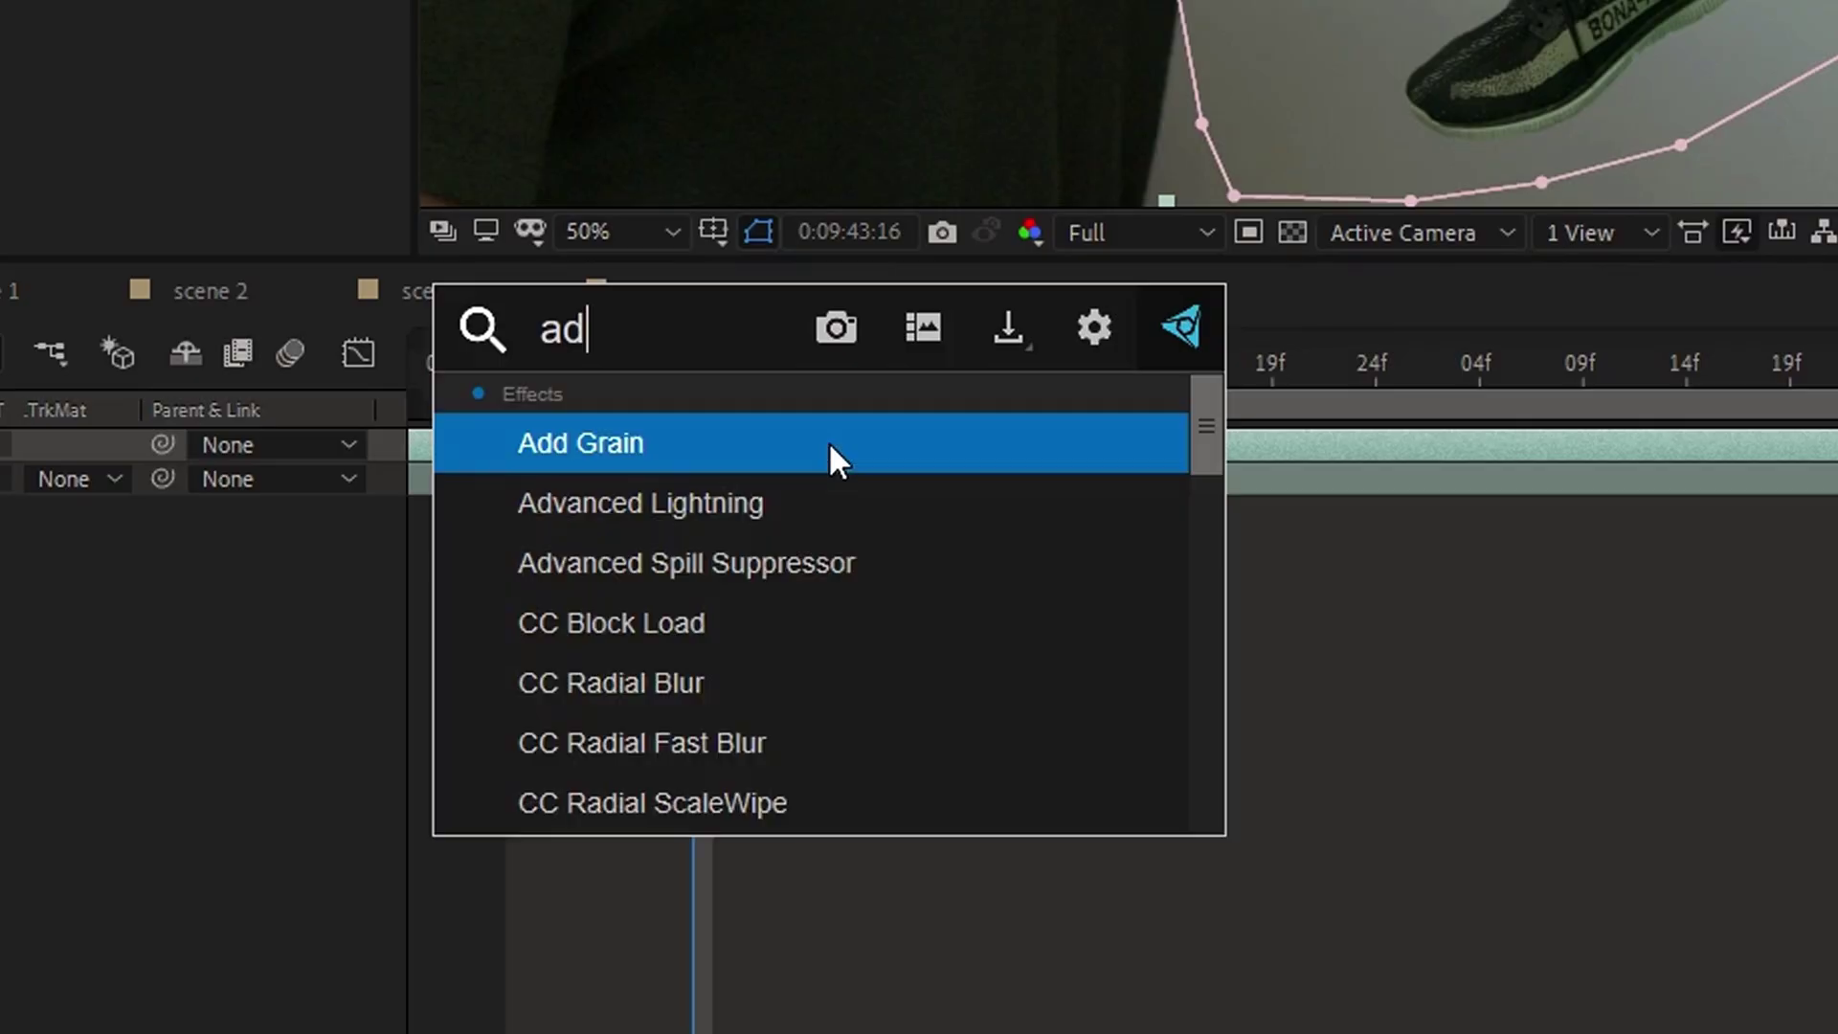
text(va)
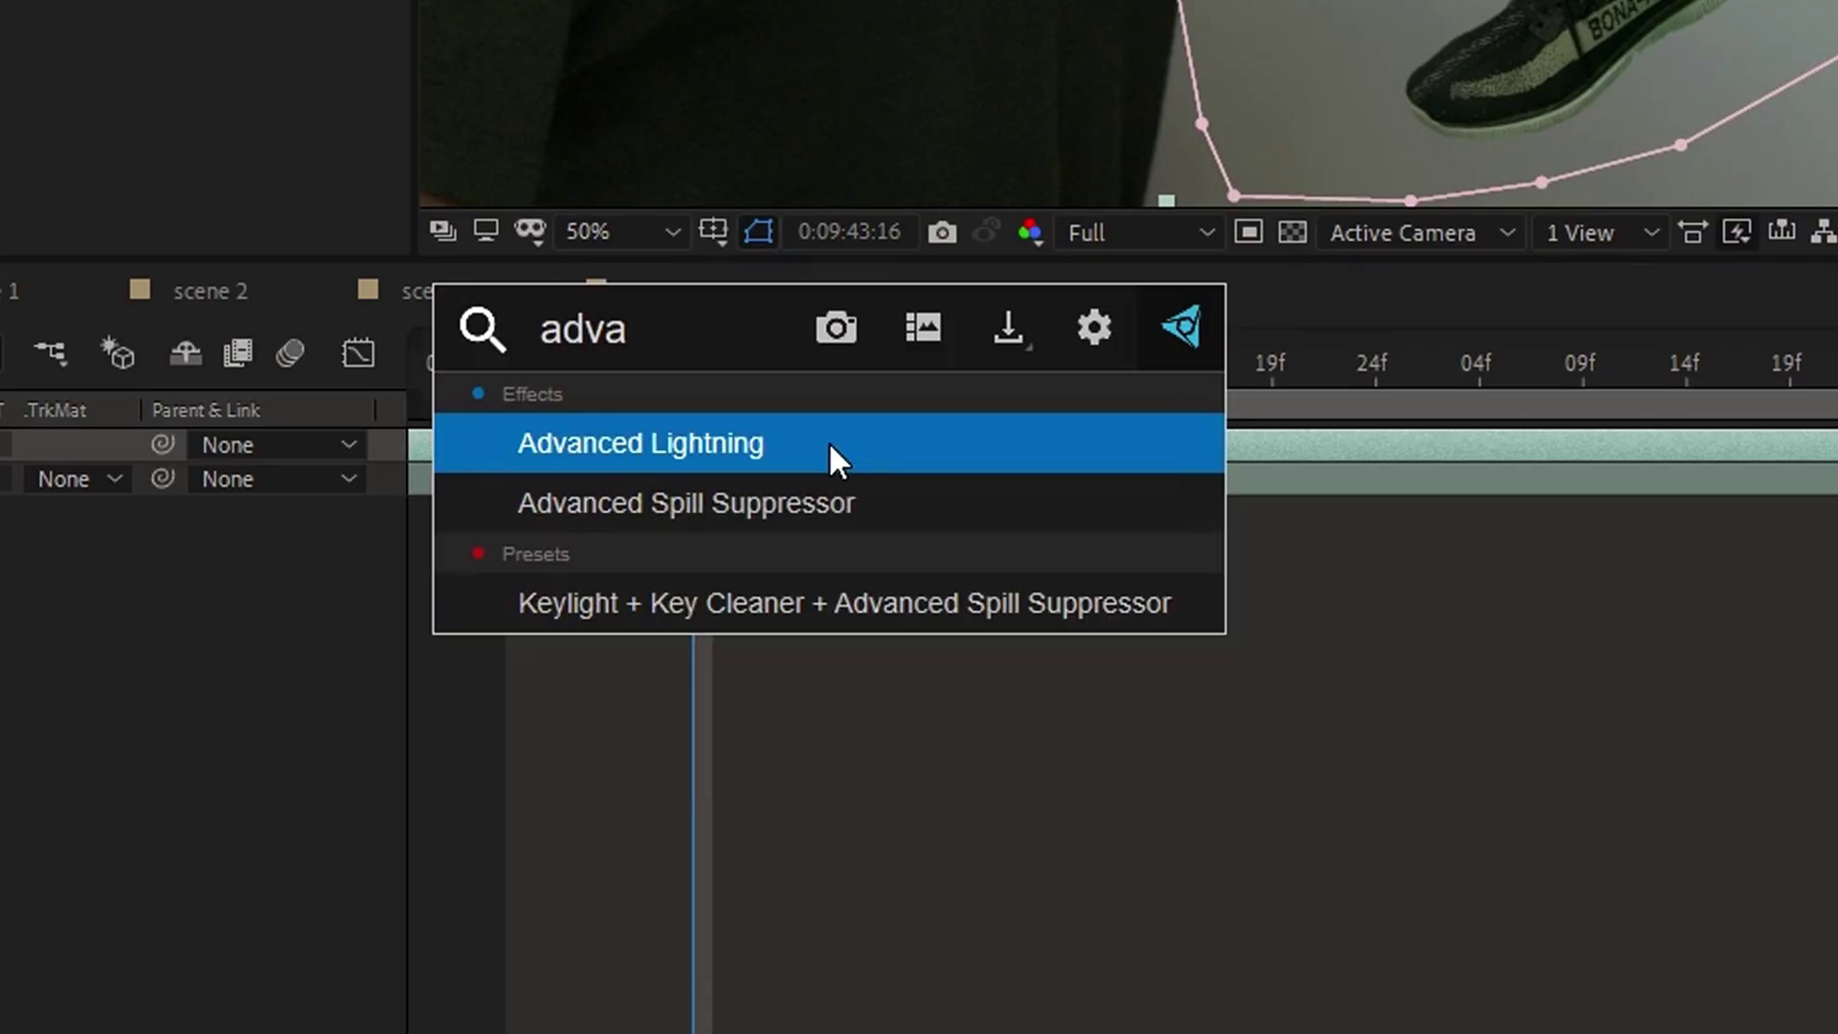
click(851, 522)
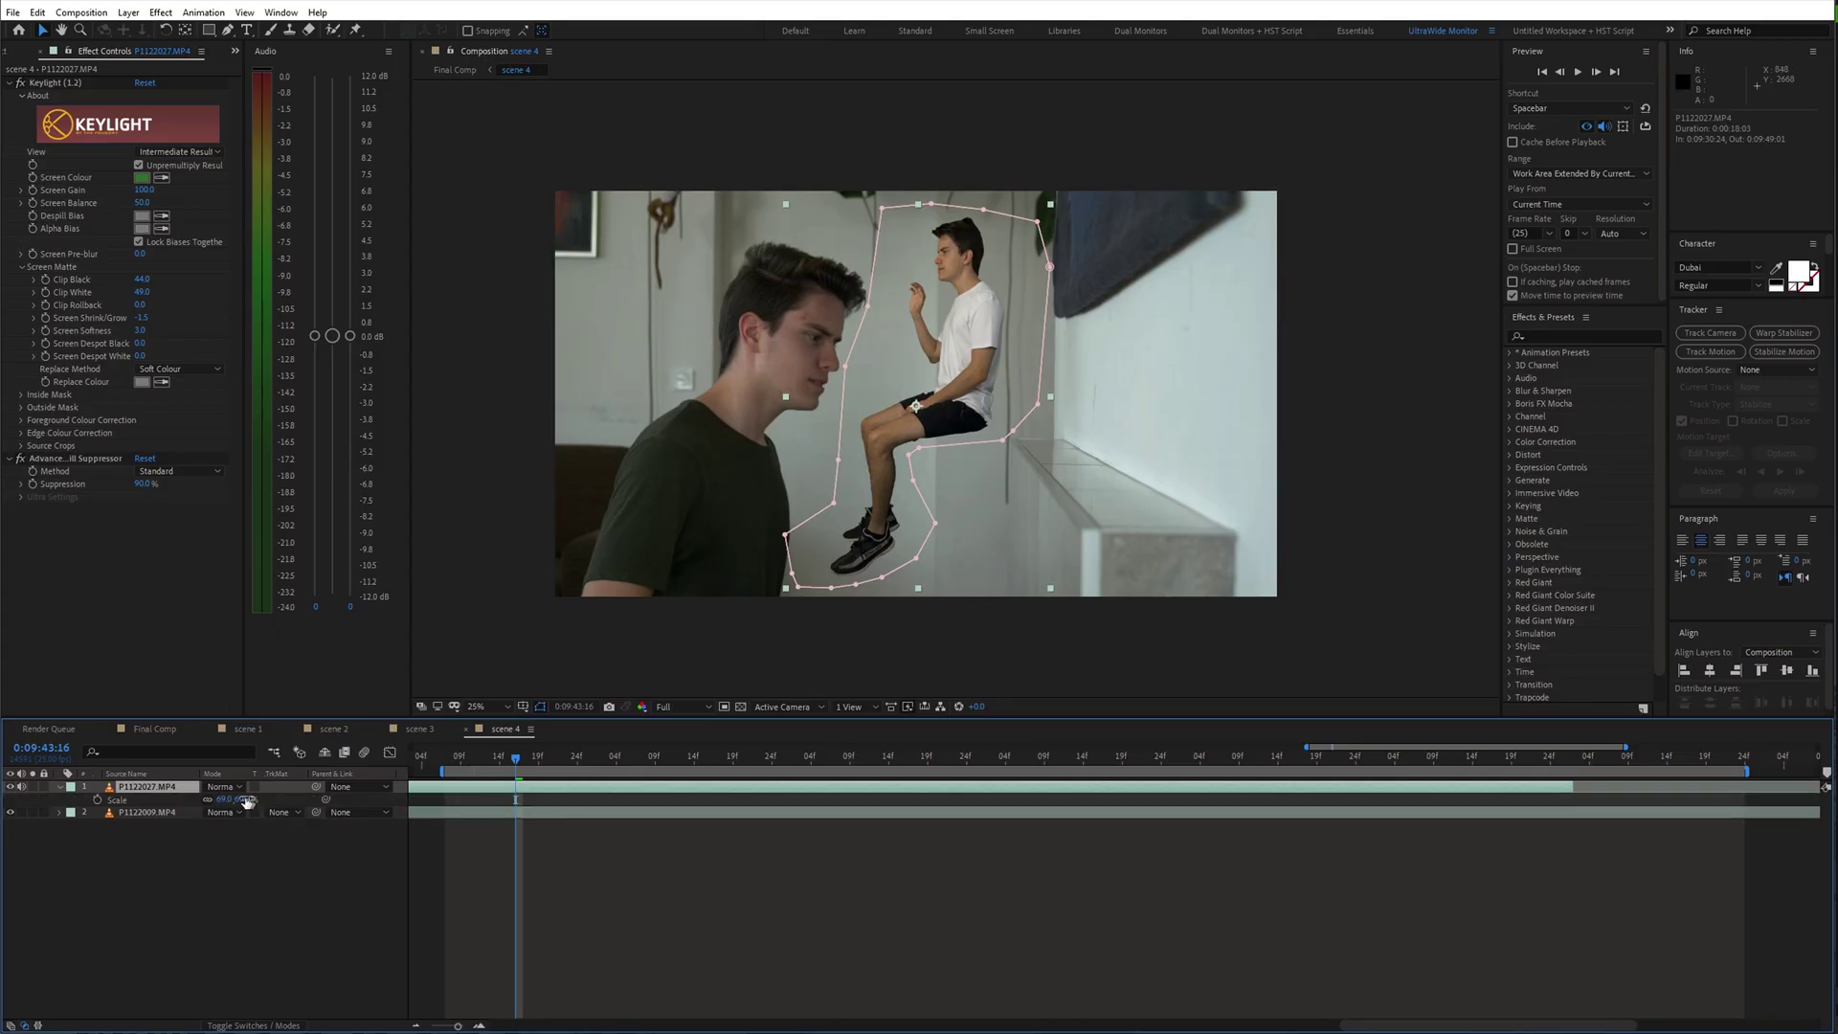
- Scale the keyed man down to about 33% and place him seated on the edge of the white ledge
drag(360, 1014, 296, 1015)
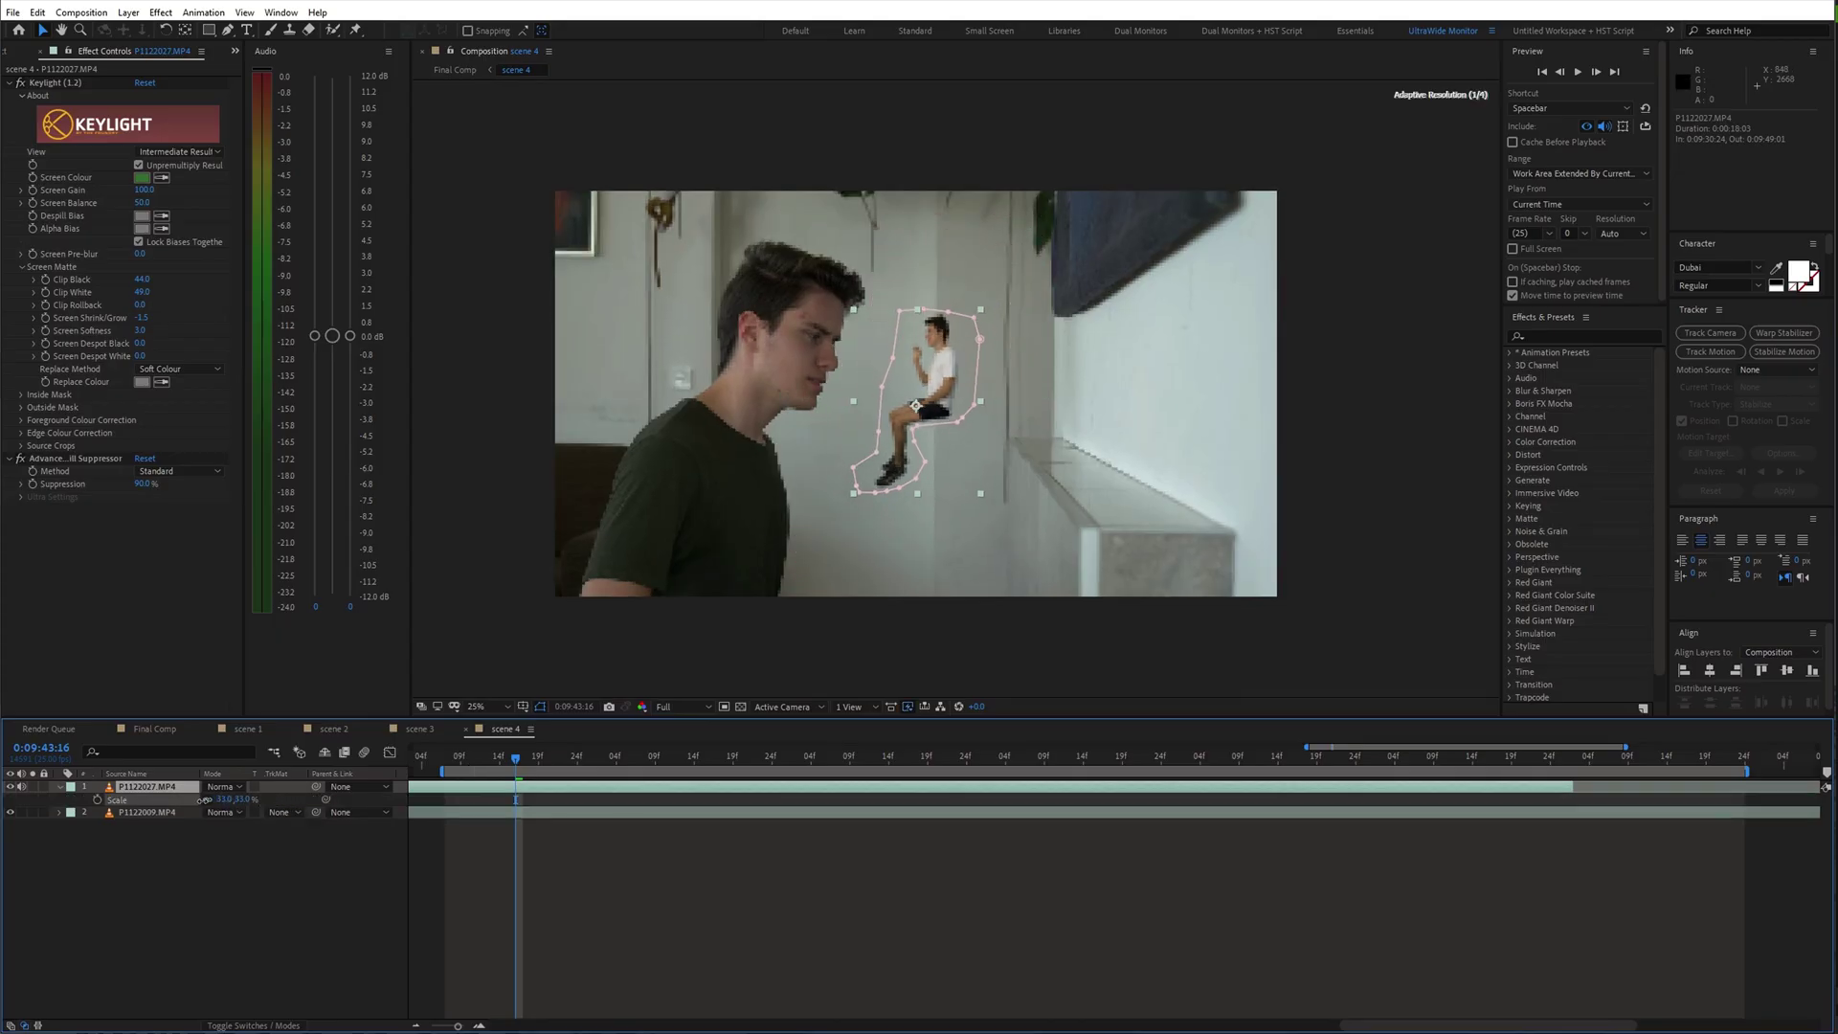
drag(929, 387, 1056, 416)
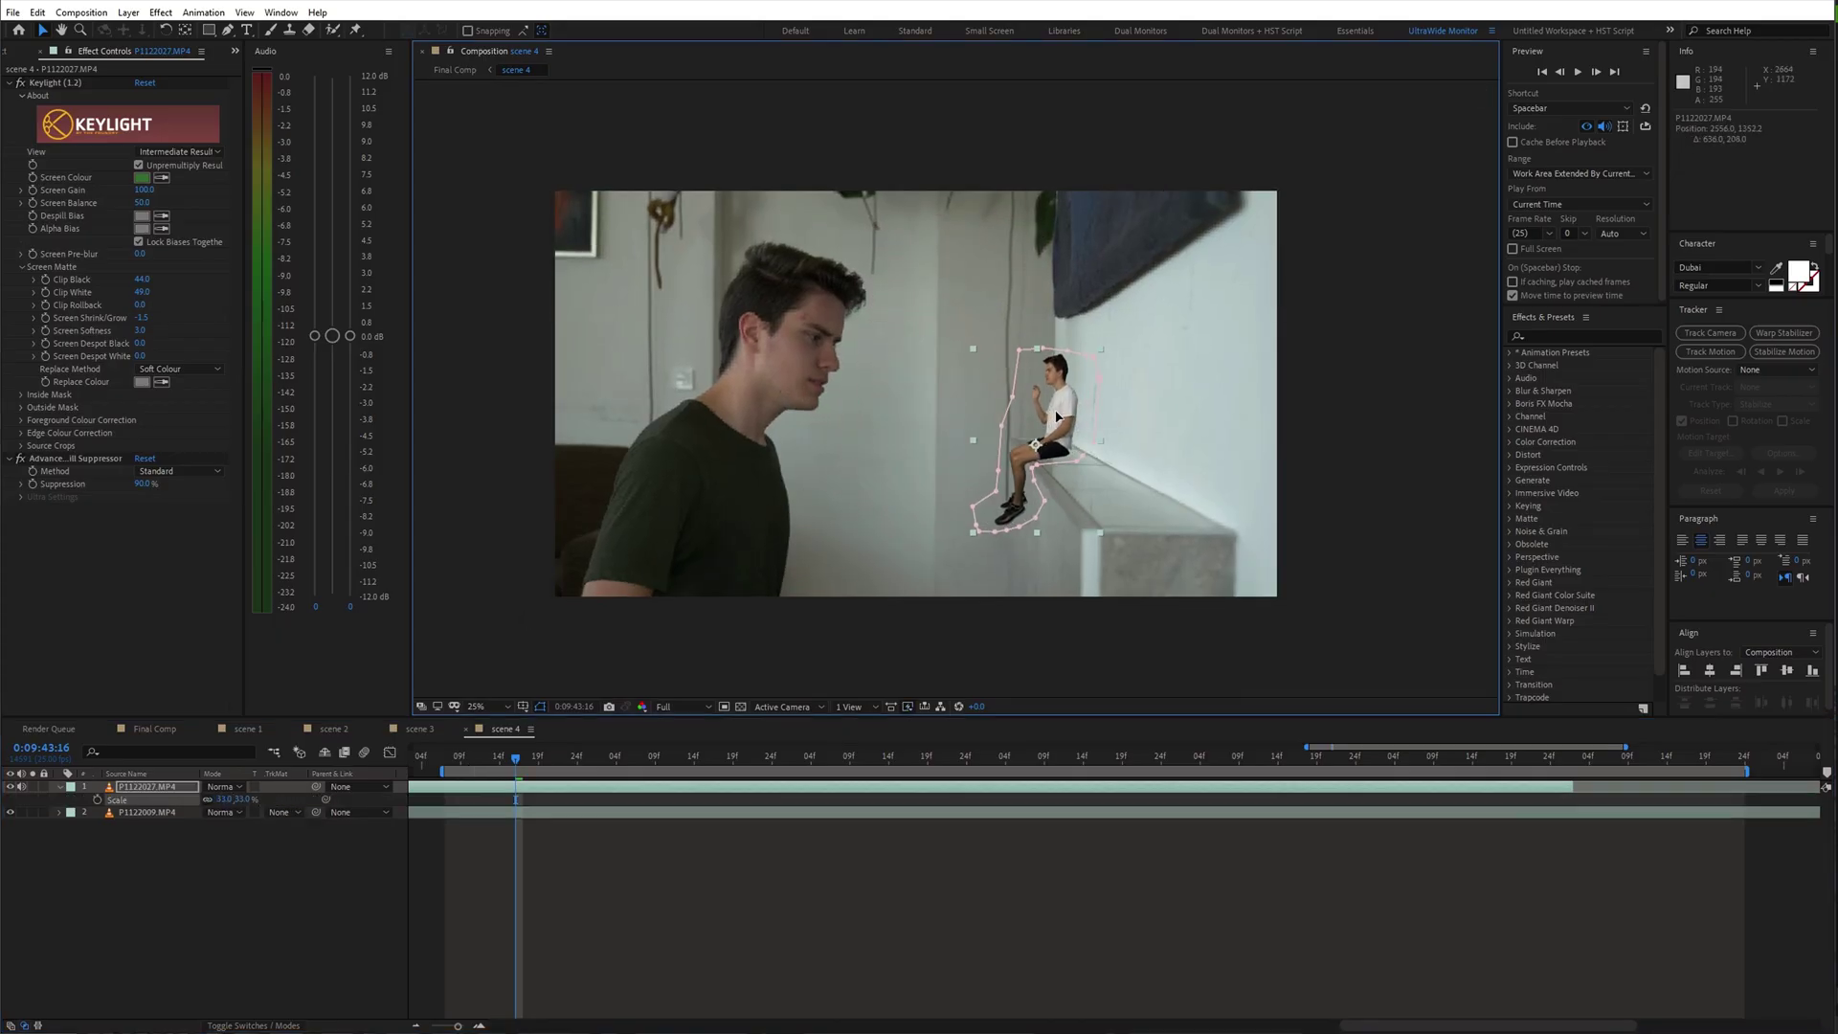
click(927, 763)
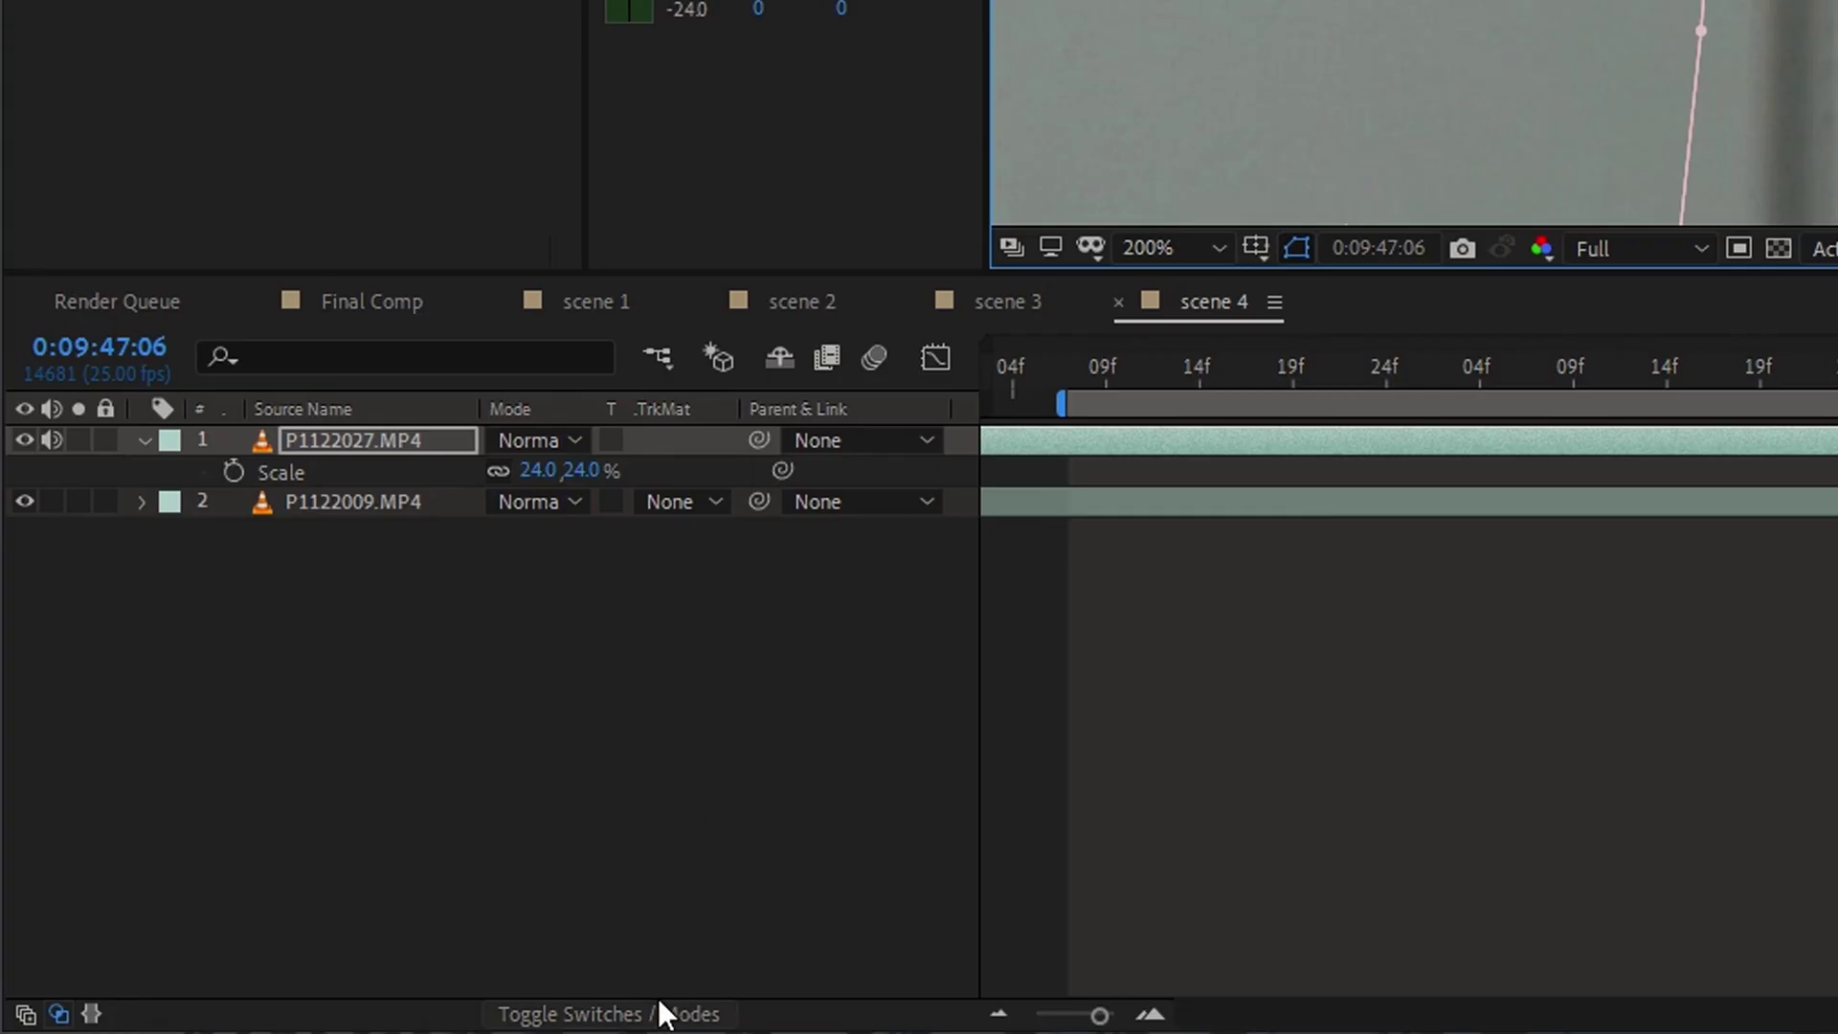
- Make the keyed footage a 3D layer and adjust its orientation to match the ledge's perspective
click(659, 1005)
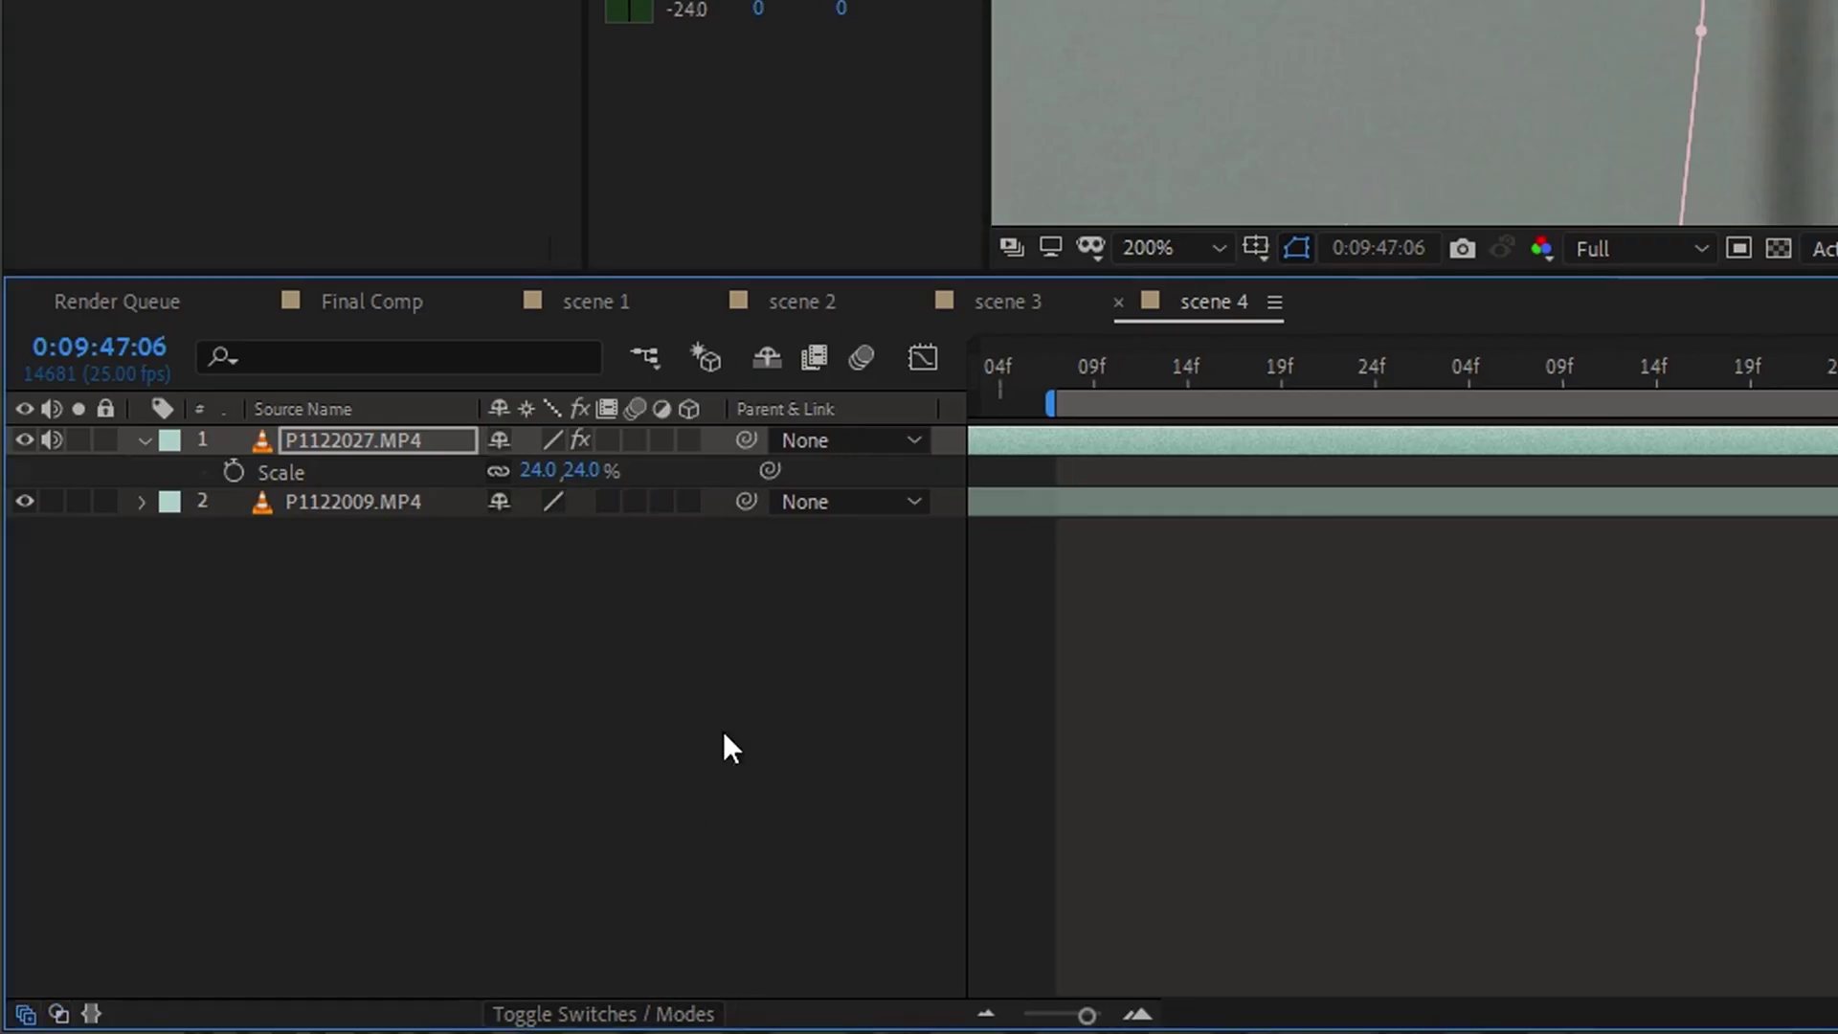
click(691, 439)
drag(578, 501, 589, 501)
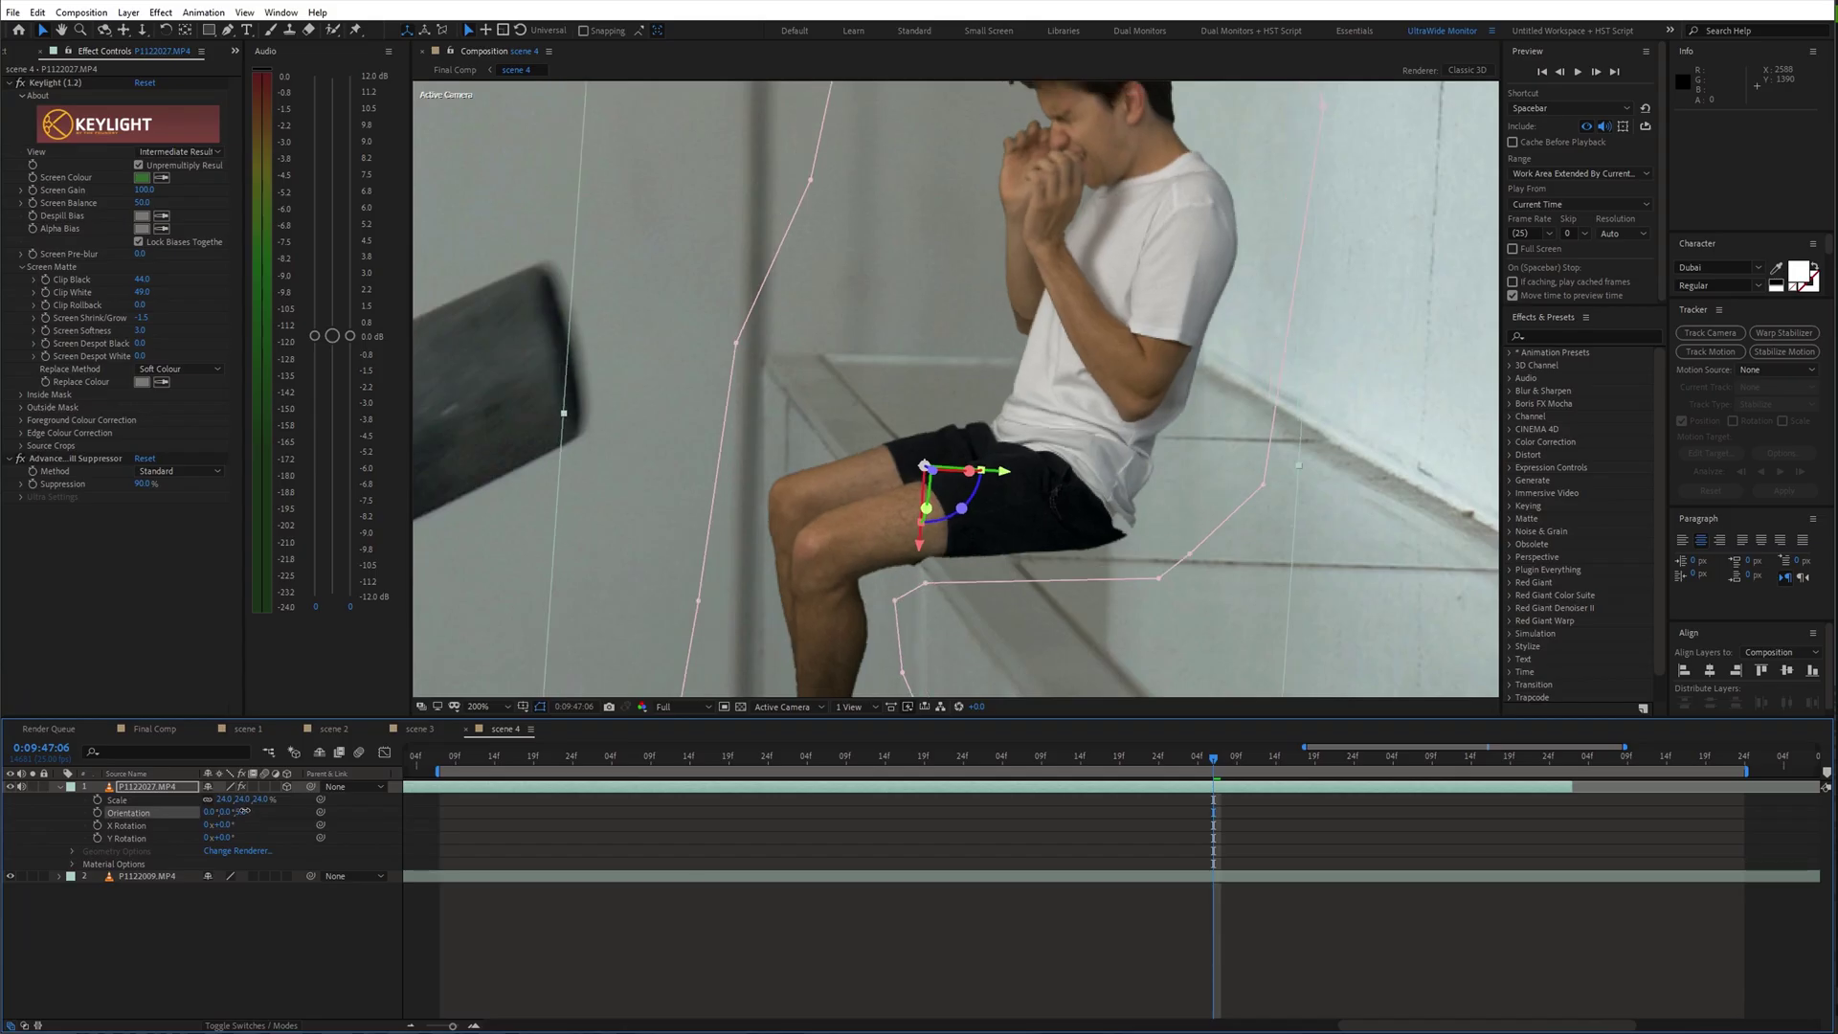
key(comma)
drag(230, 815, 213, 812)
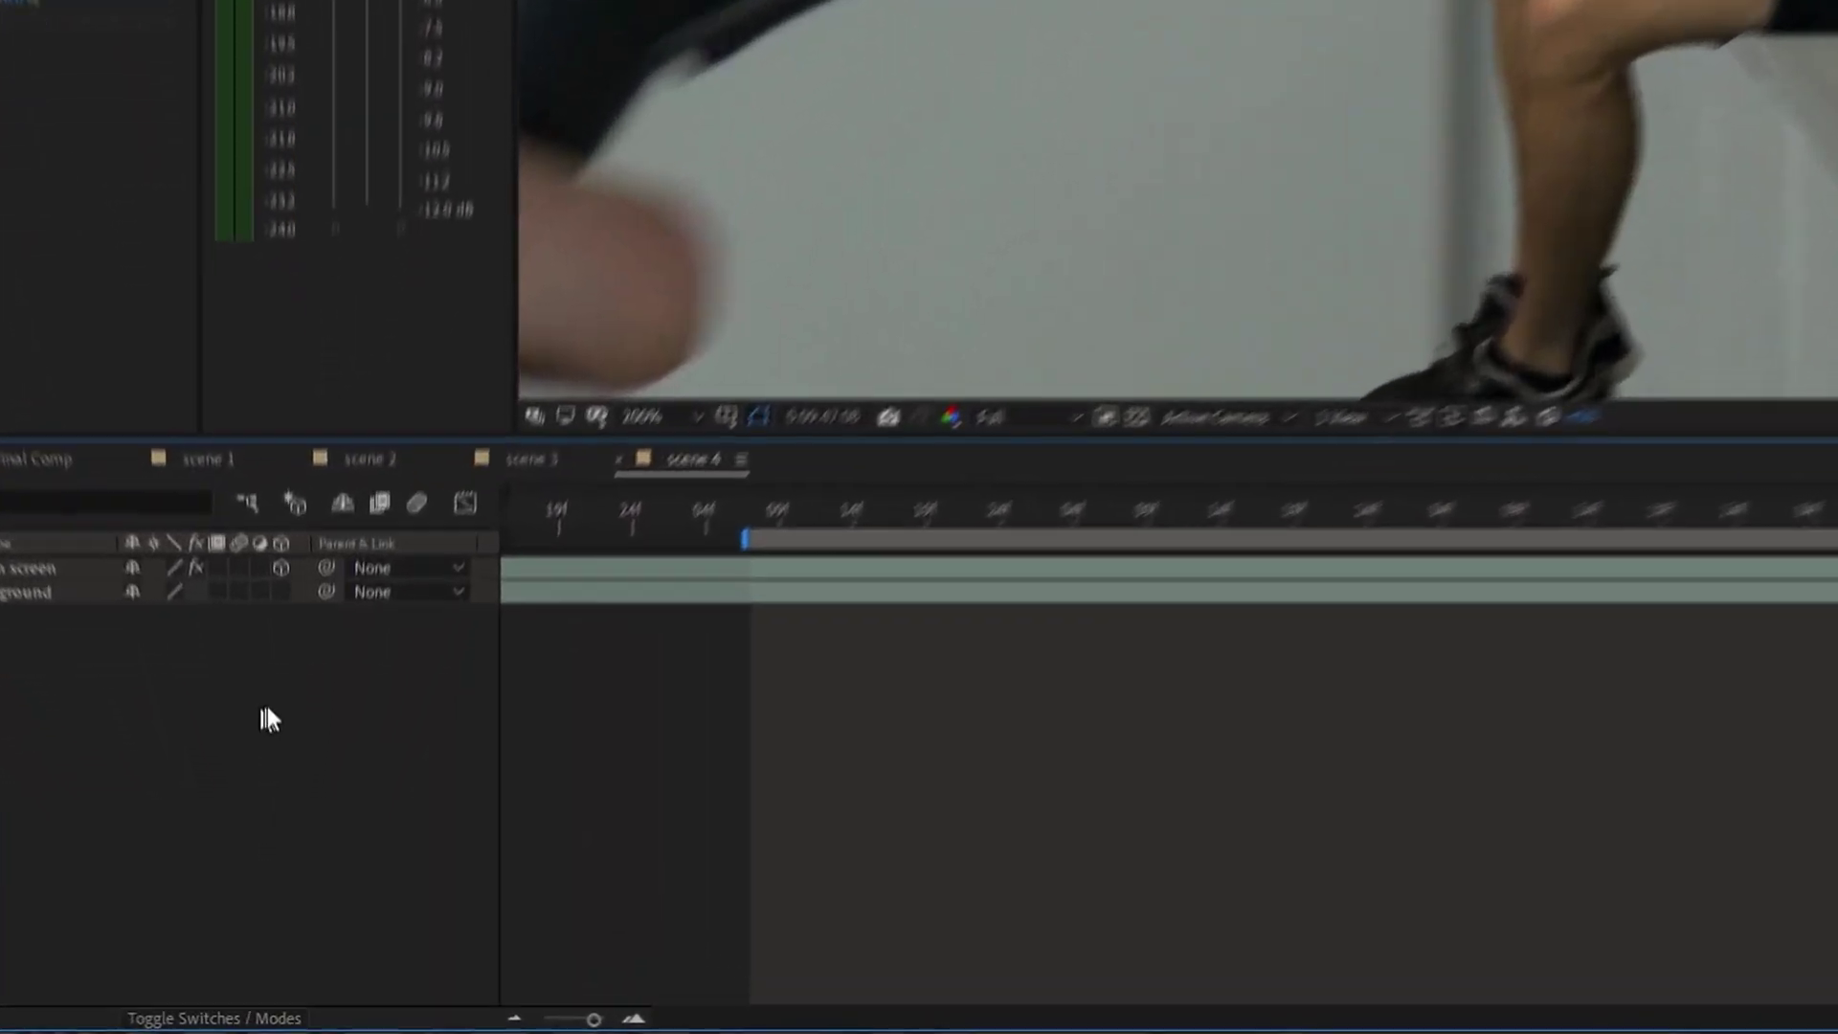
- Create a black solid between the green screen and background layers, and mask it to the area beneath the man's thighs
right_click(288, 857)
mouse_move(411, 553)
click(1063, 658)
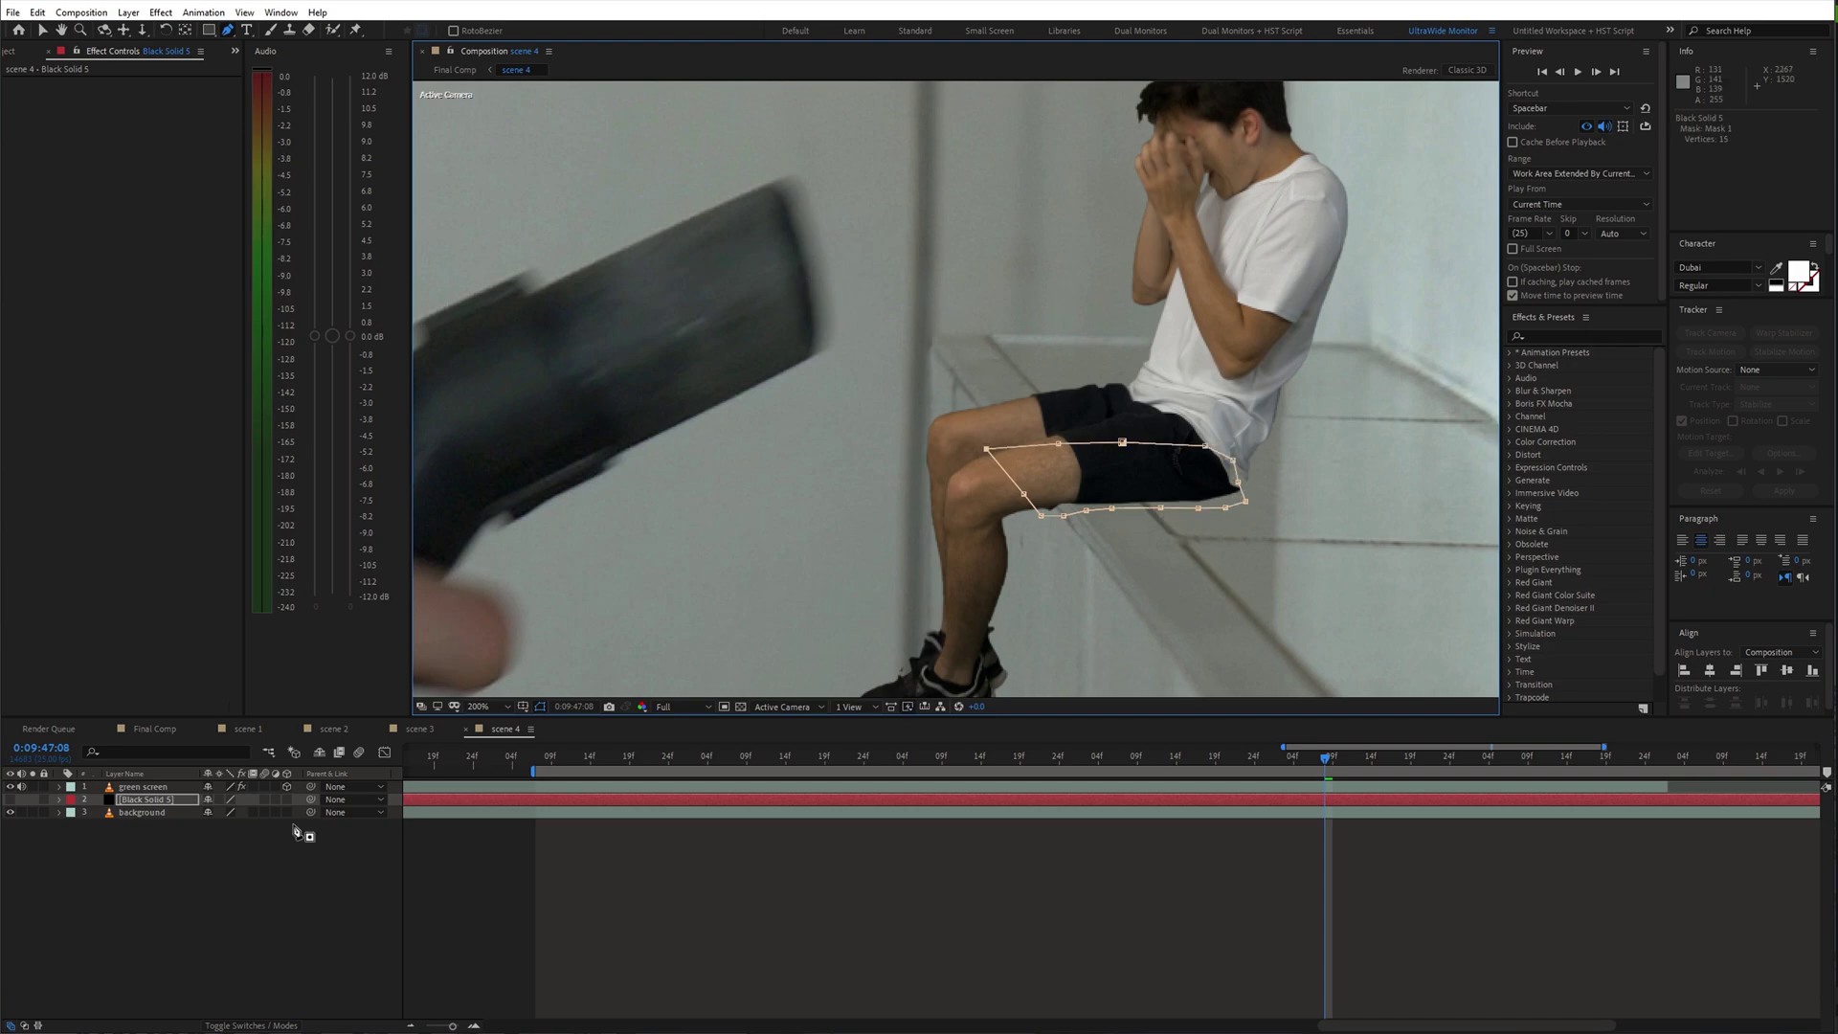
- Show the masked black solid and set its Mask Feather to 15 pixels to soften the contact shadow
click(11, 801)
key(m)
key(m)
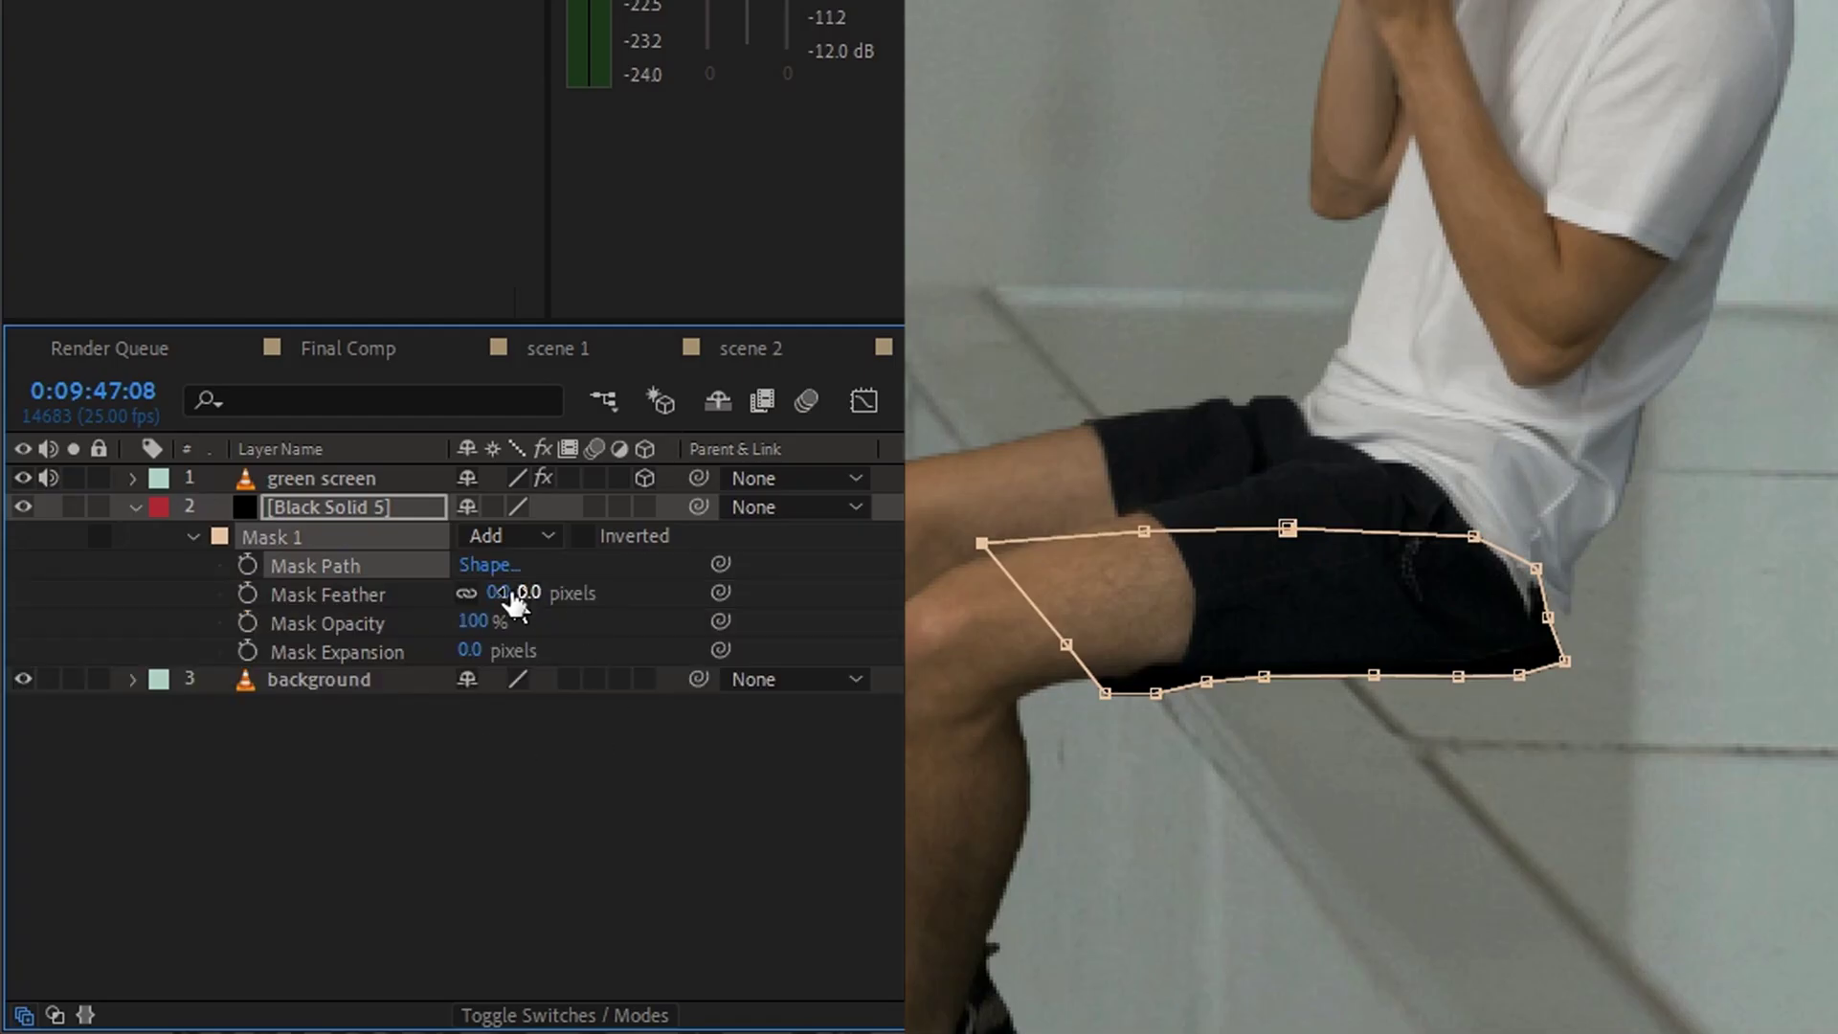
drag(509, 592, 536, 591)
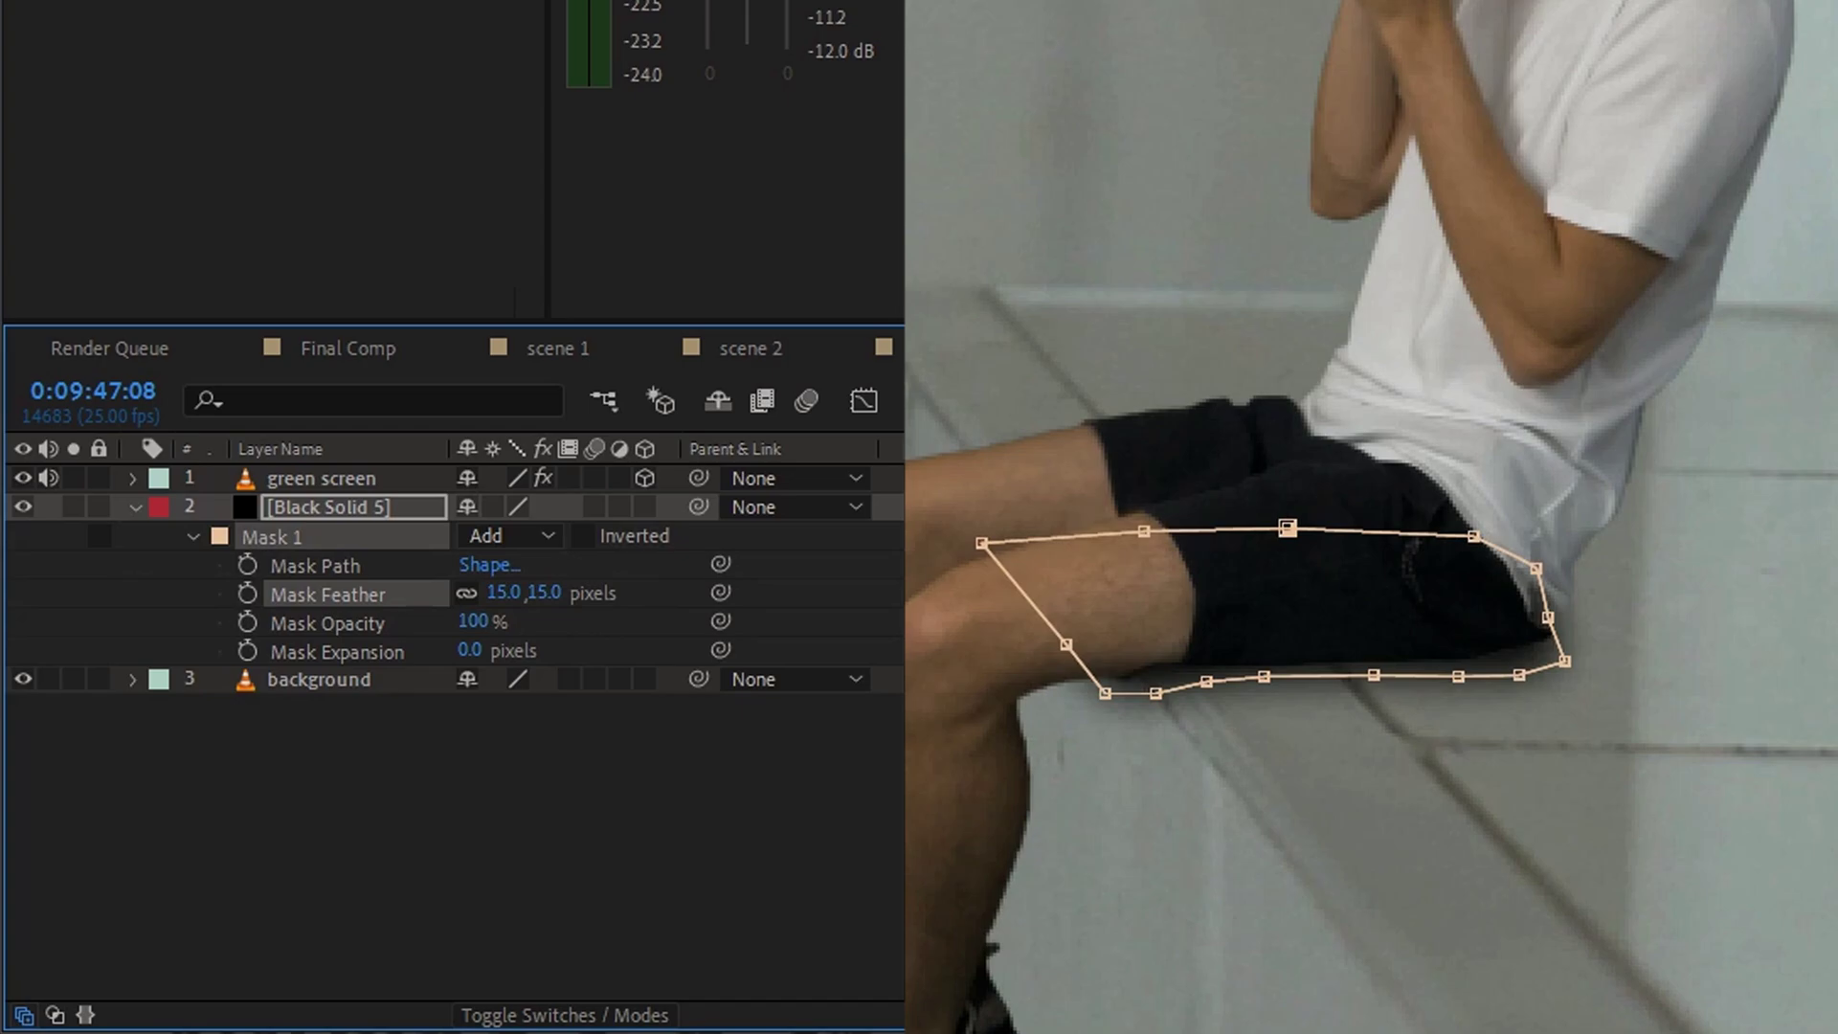
key(ctrl+shift+a)
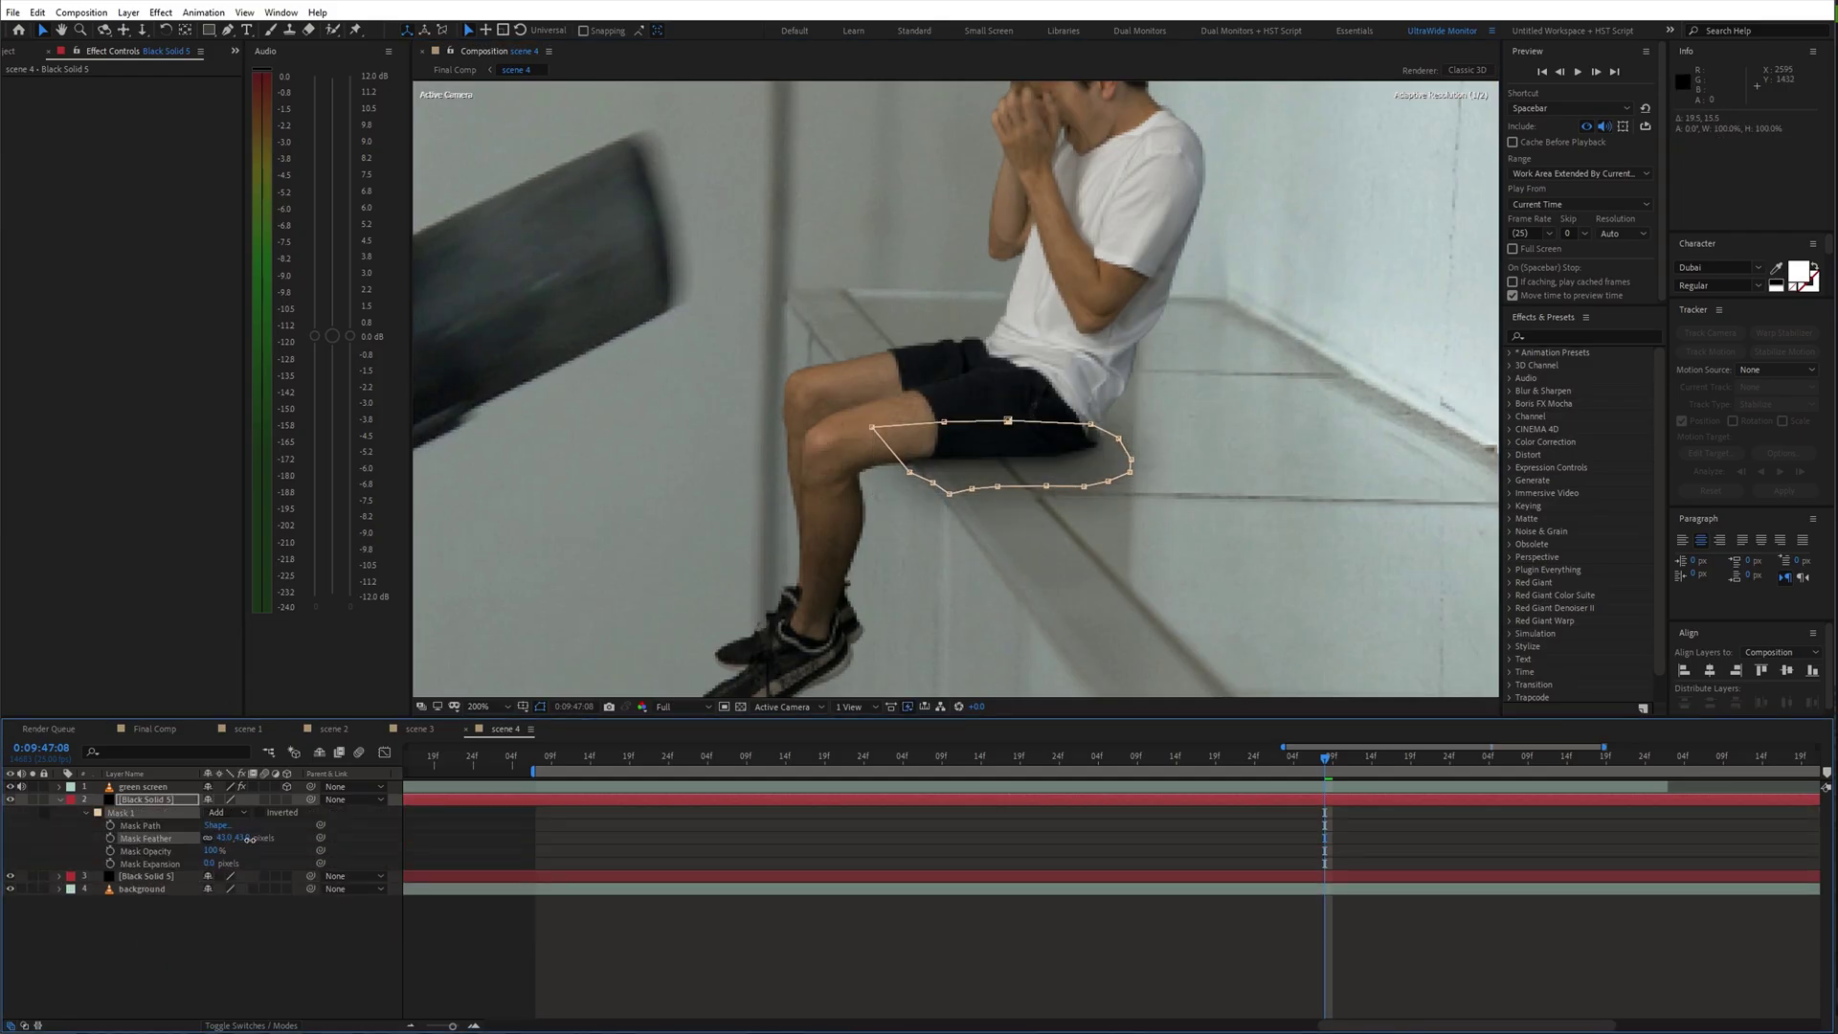
- Check the second contact shadow, duplicate it, and adjust the copy's mask shape and opacity beneath the thighs
click(12, 800)
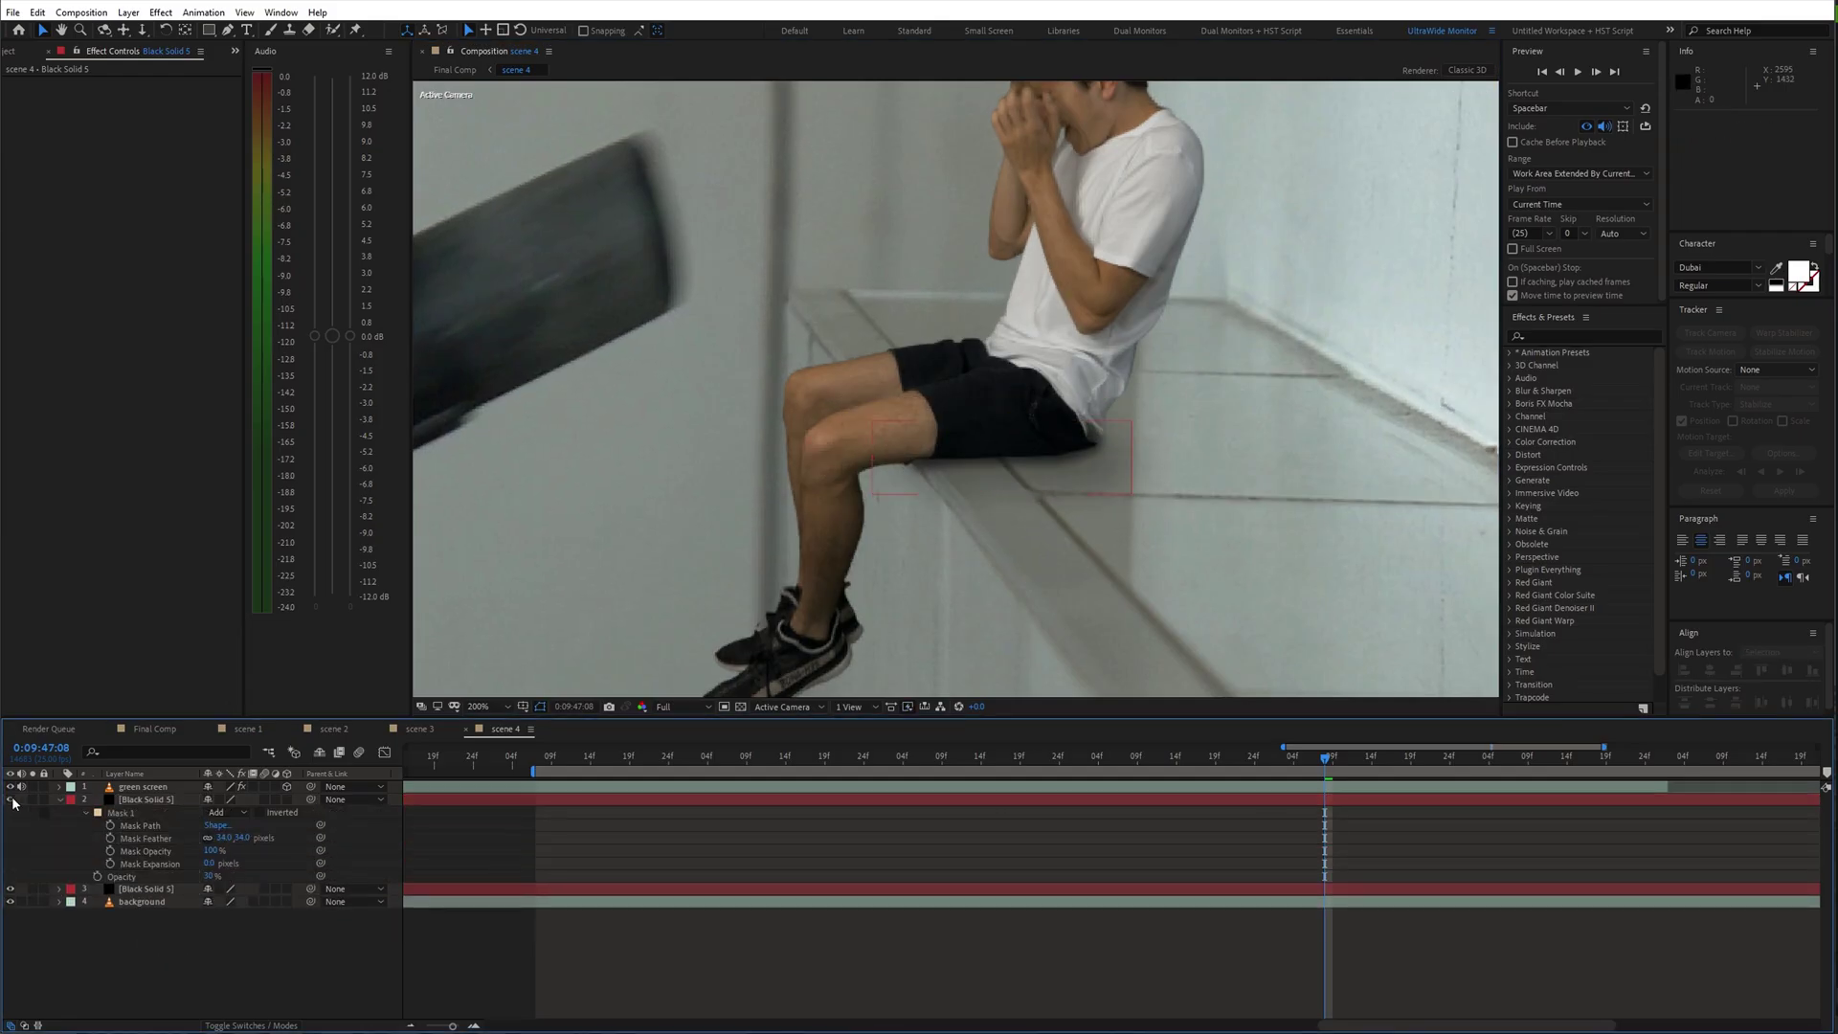
click(960, 800)
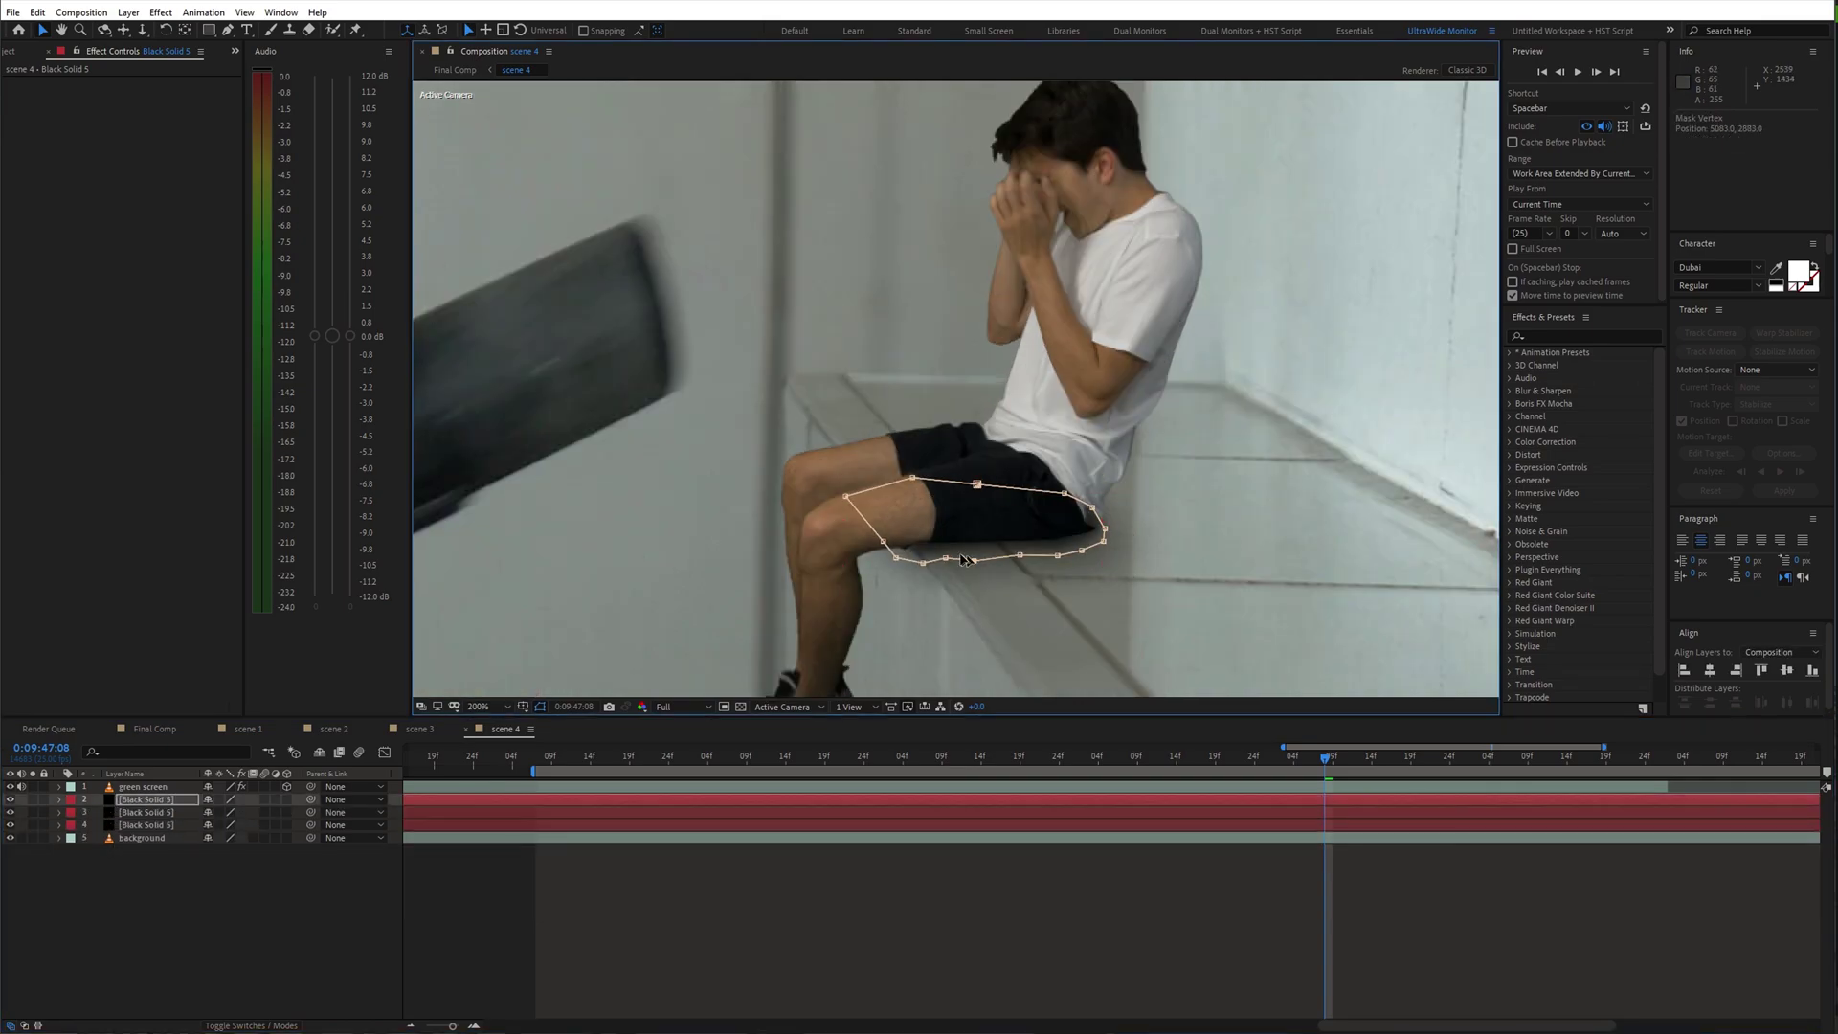
key(t)
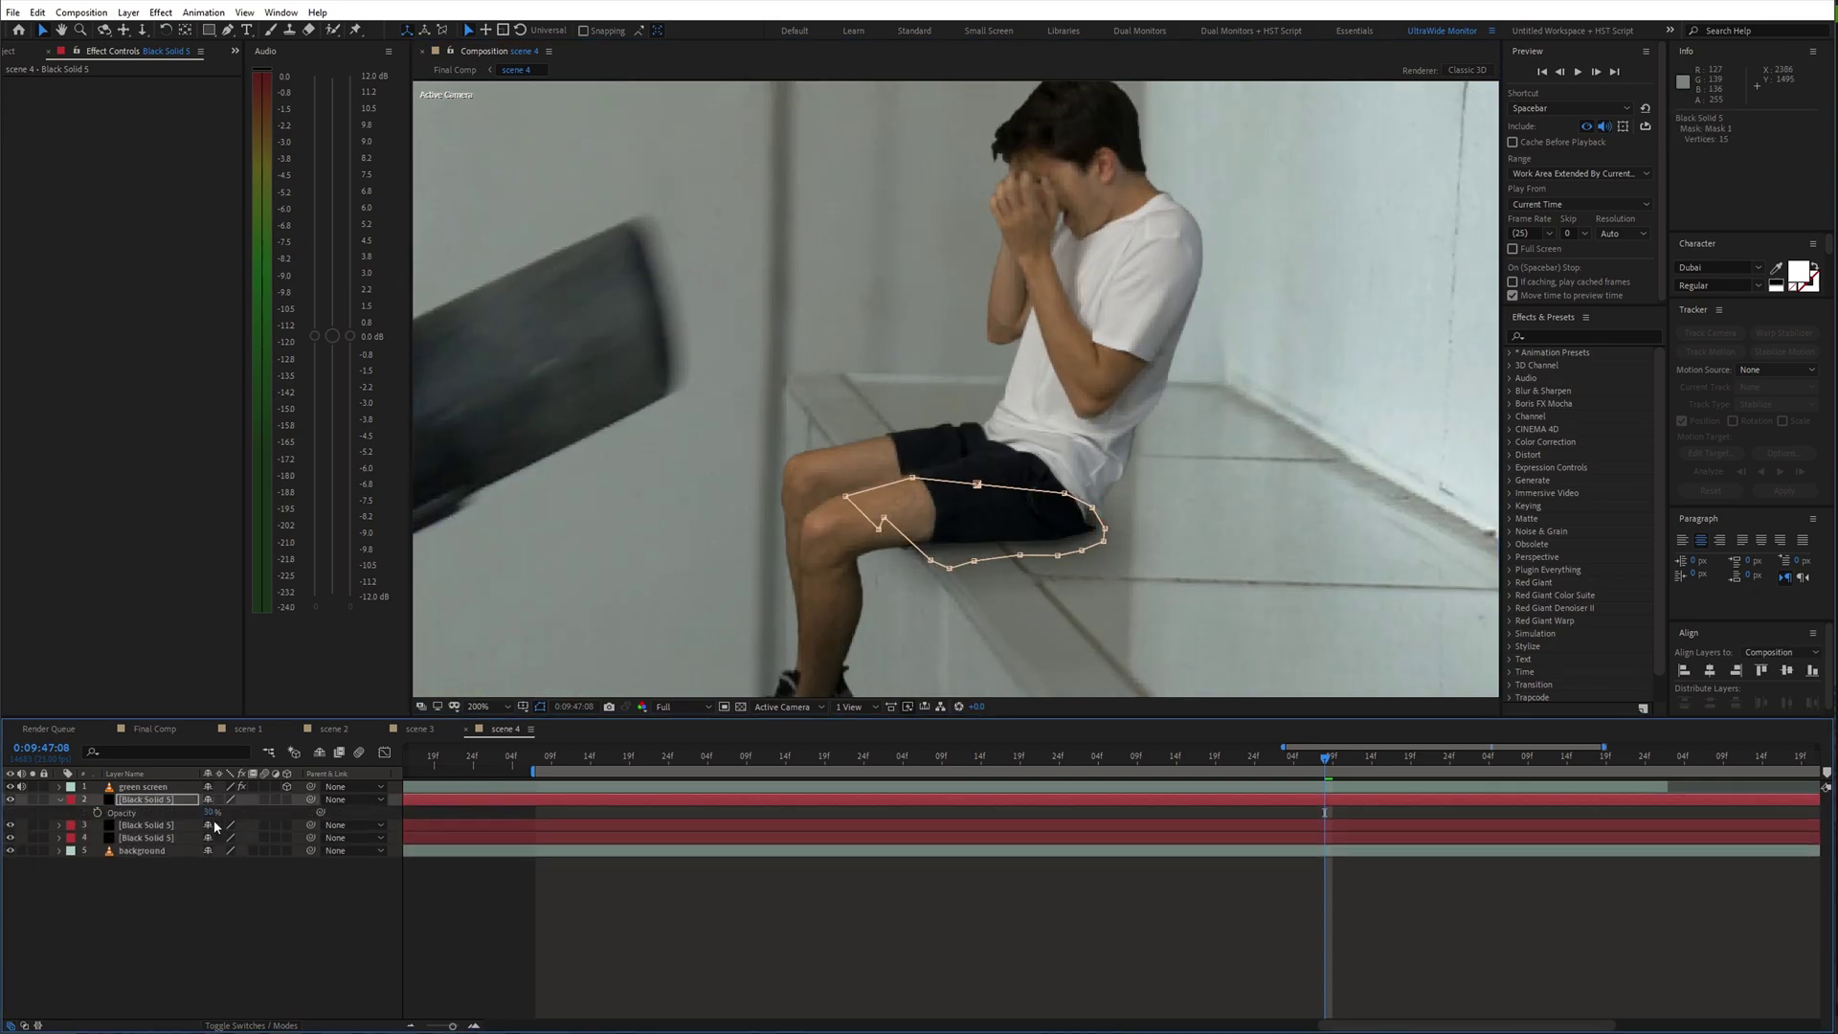
key(F2)
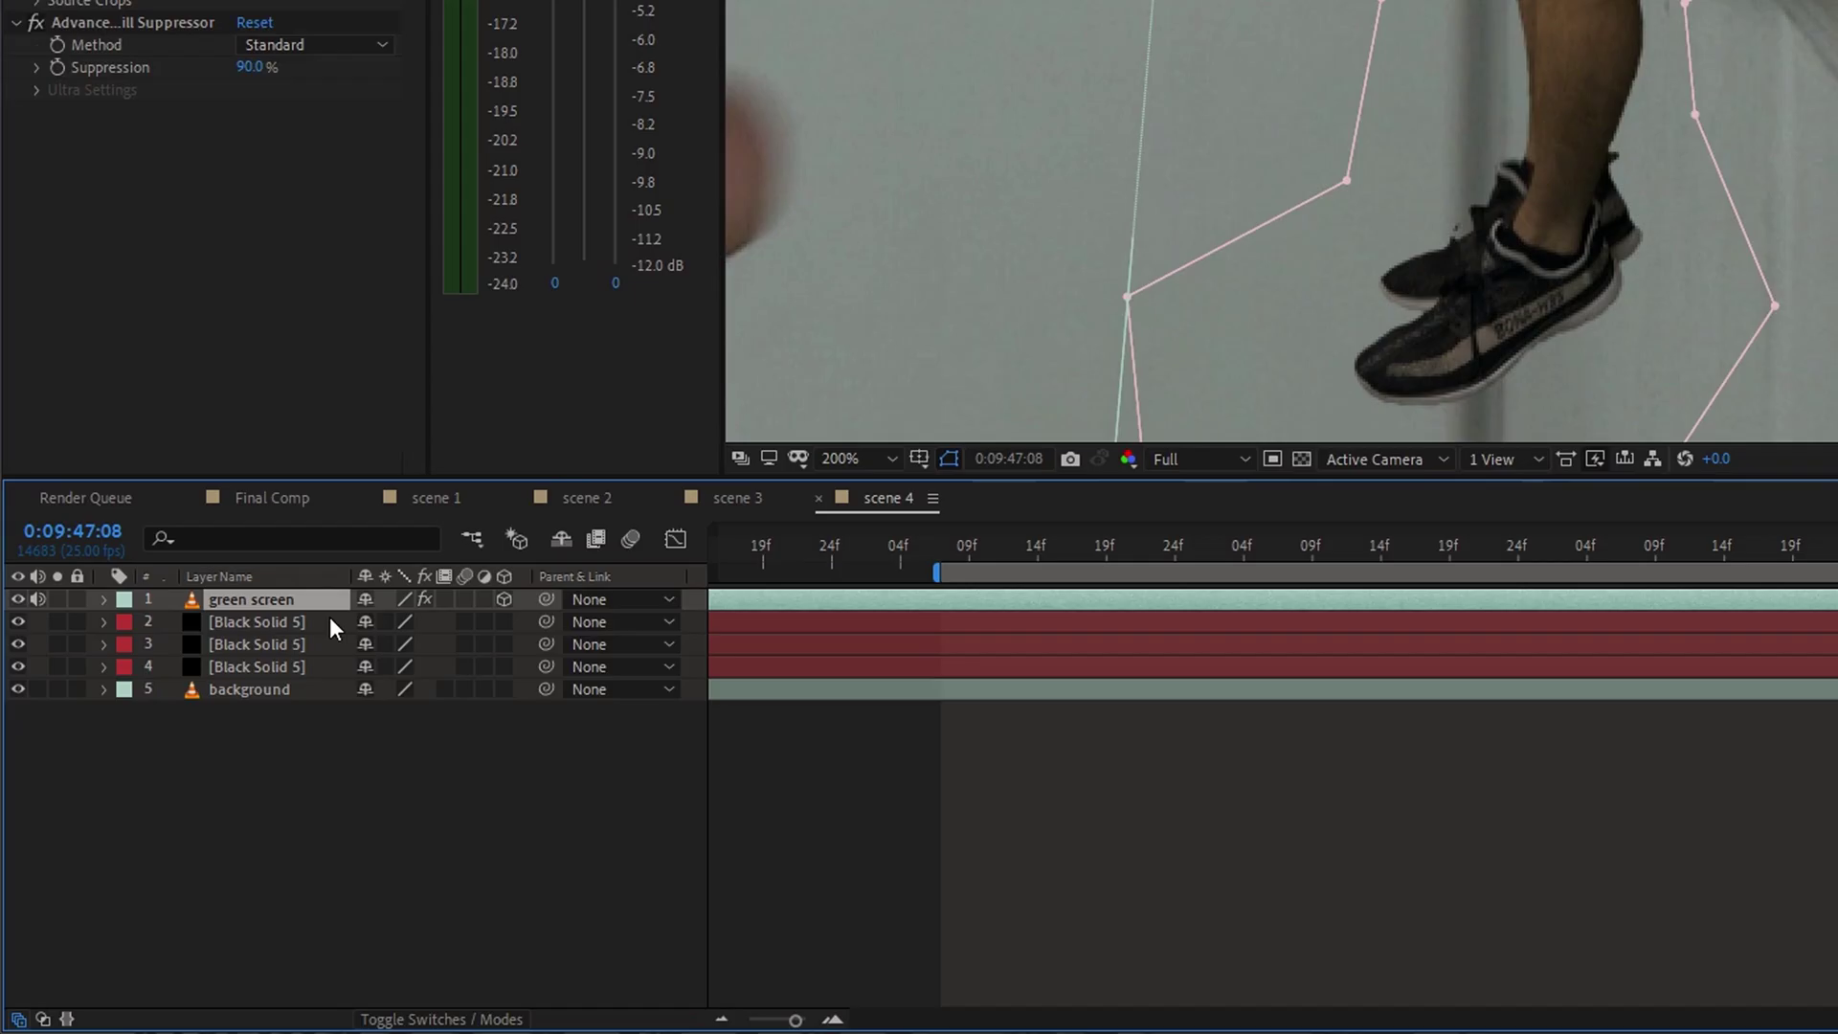
- Duplicate the green screen layer below itself as "leg shadow", and shift and rotate the copy so its legs sit behind the originals
key(ctrl+d)
drag(164, 794, 159, 800)
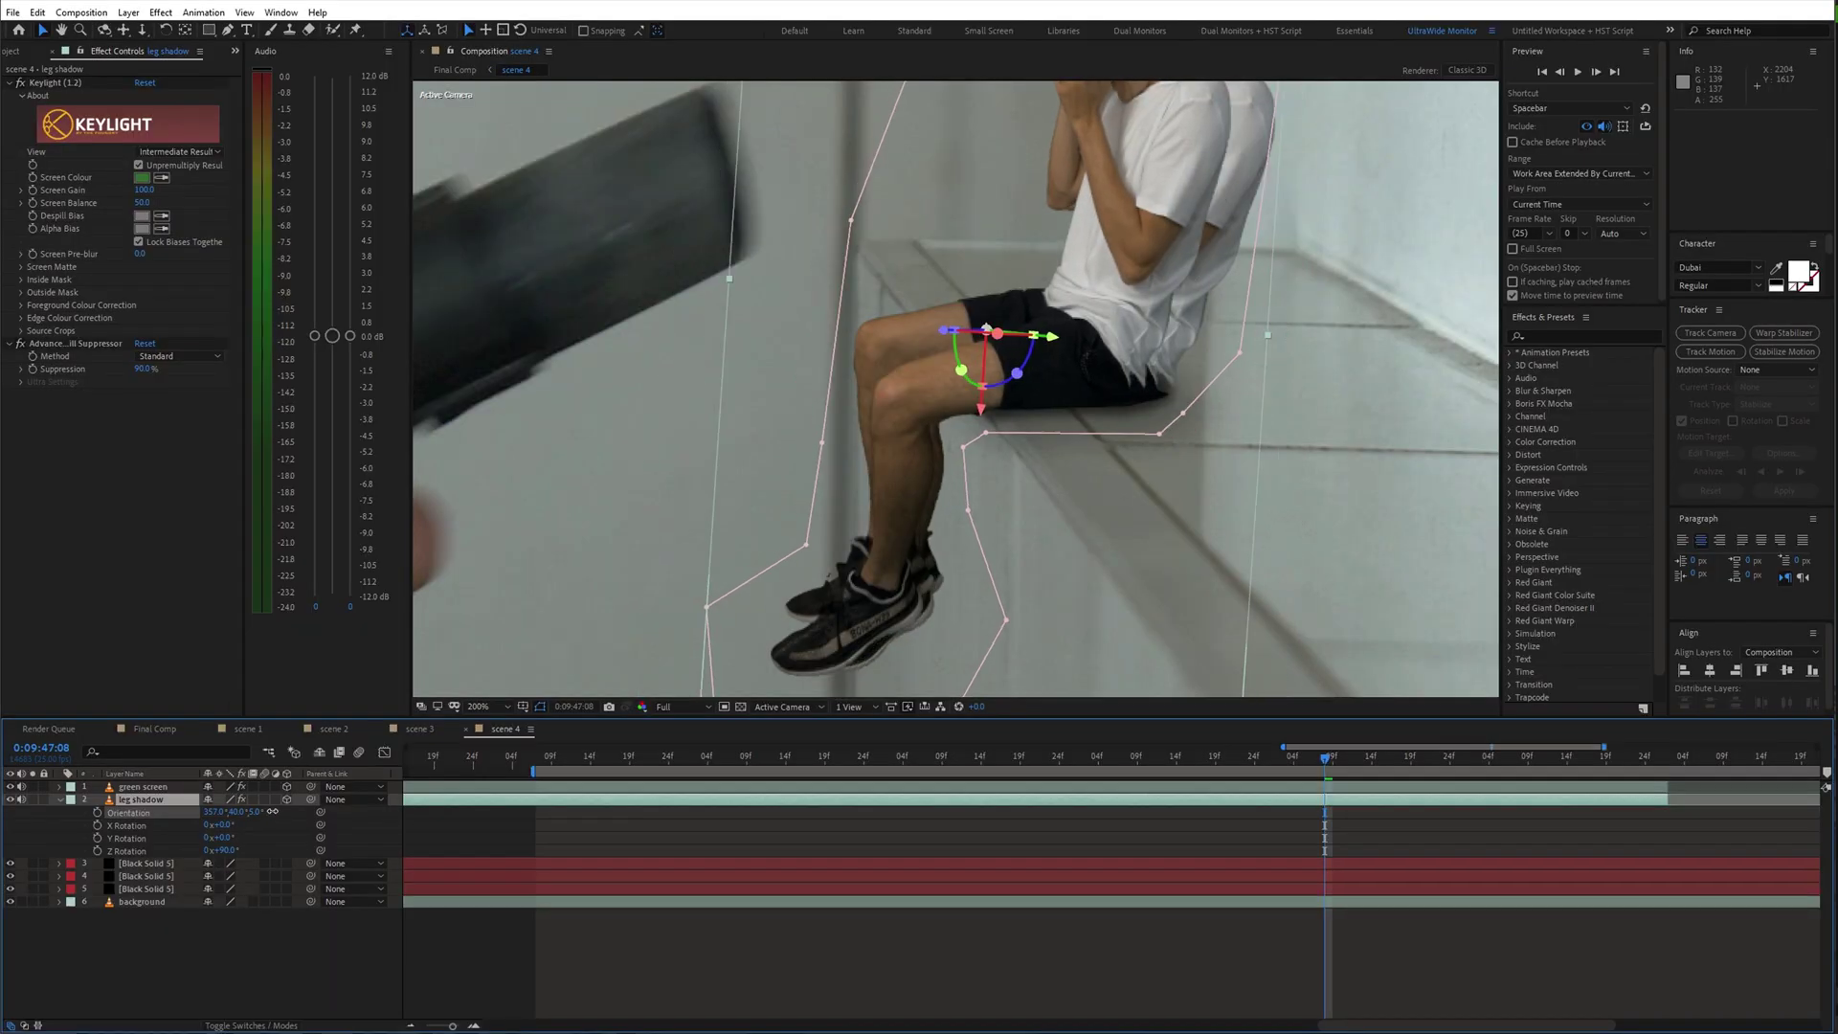
drag(1100, 365, 1148, 363)
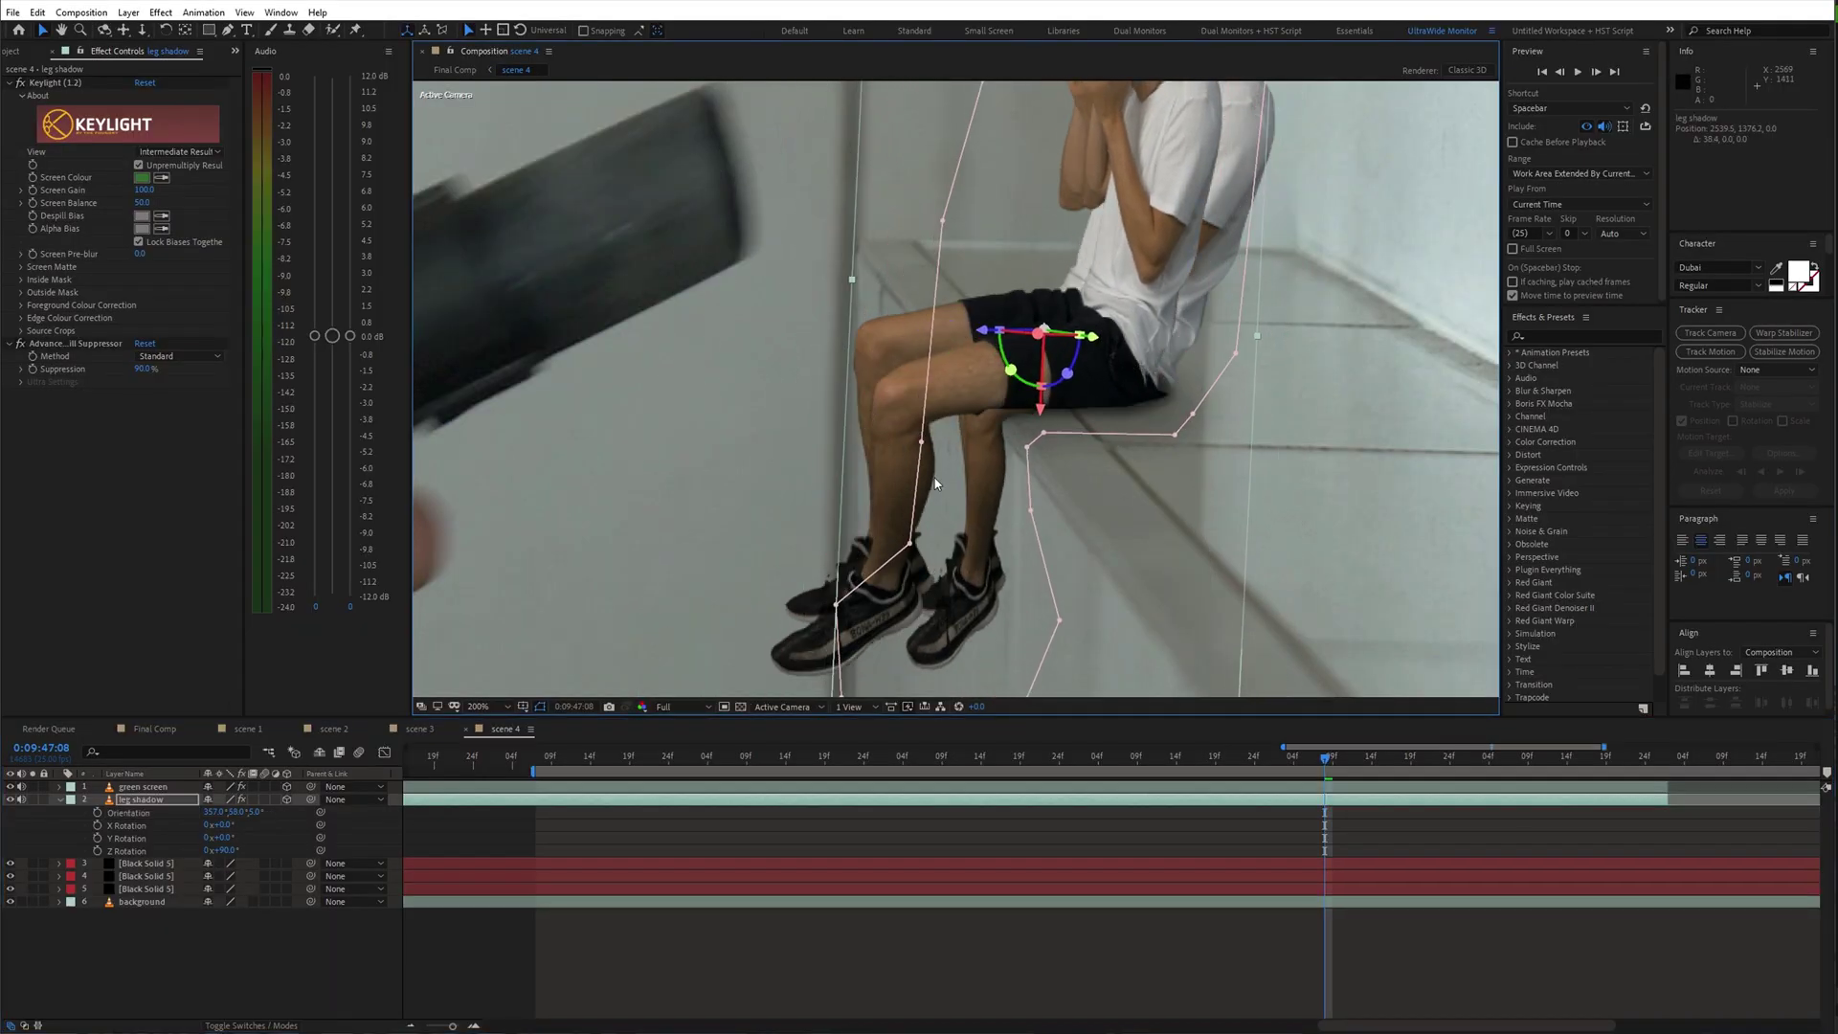
drag(233, 812, 226, 813)
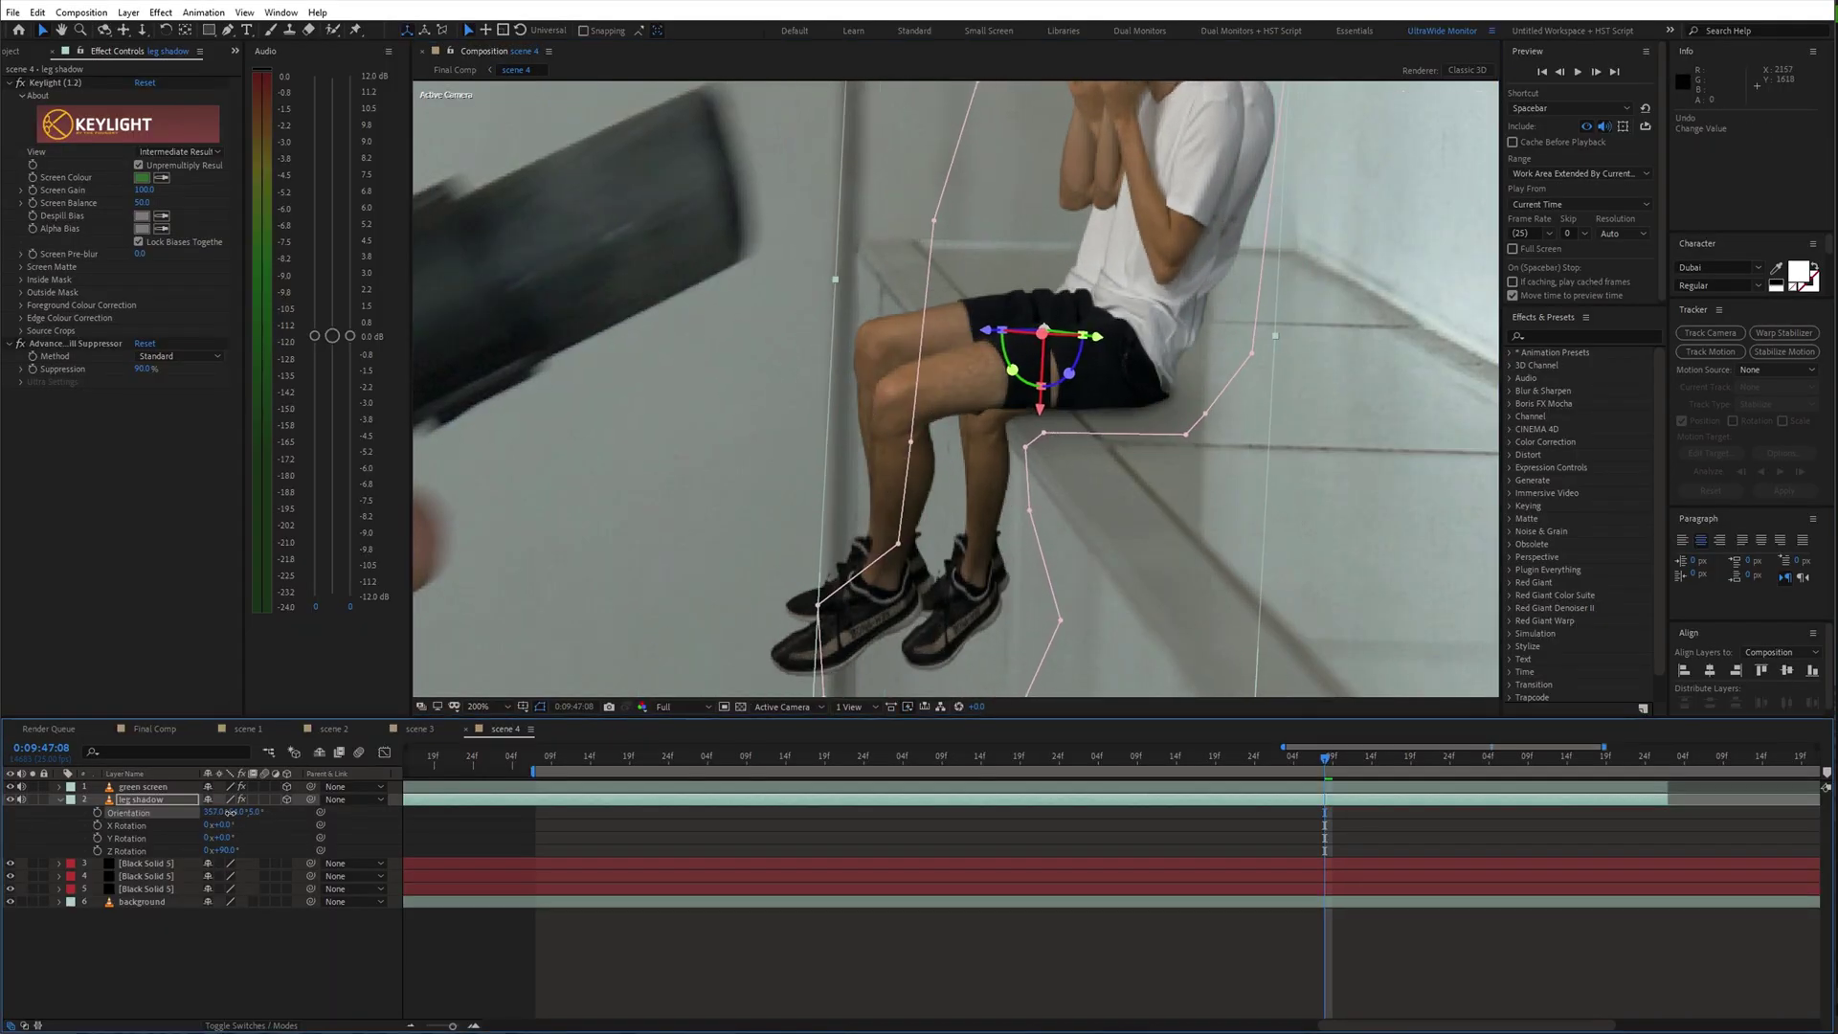
- Apply the Fill effect to the leg shadow layer and set its fill color to a near-black tone
key(ctrl+space)
text(fi)
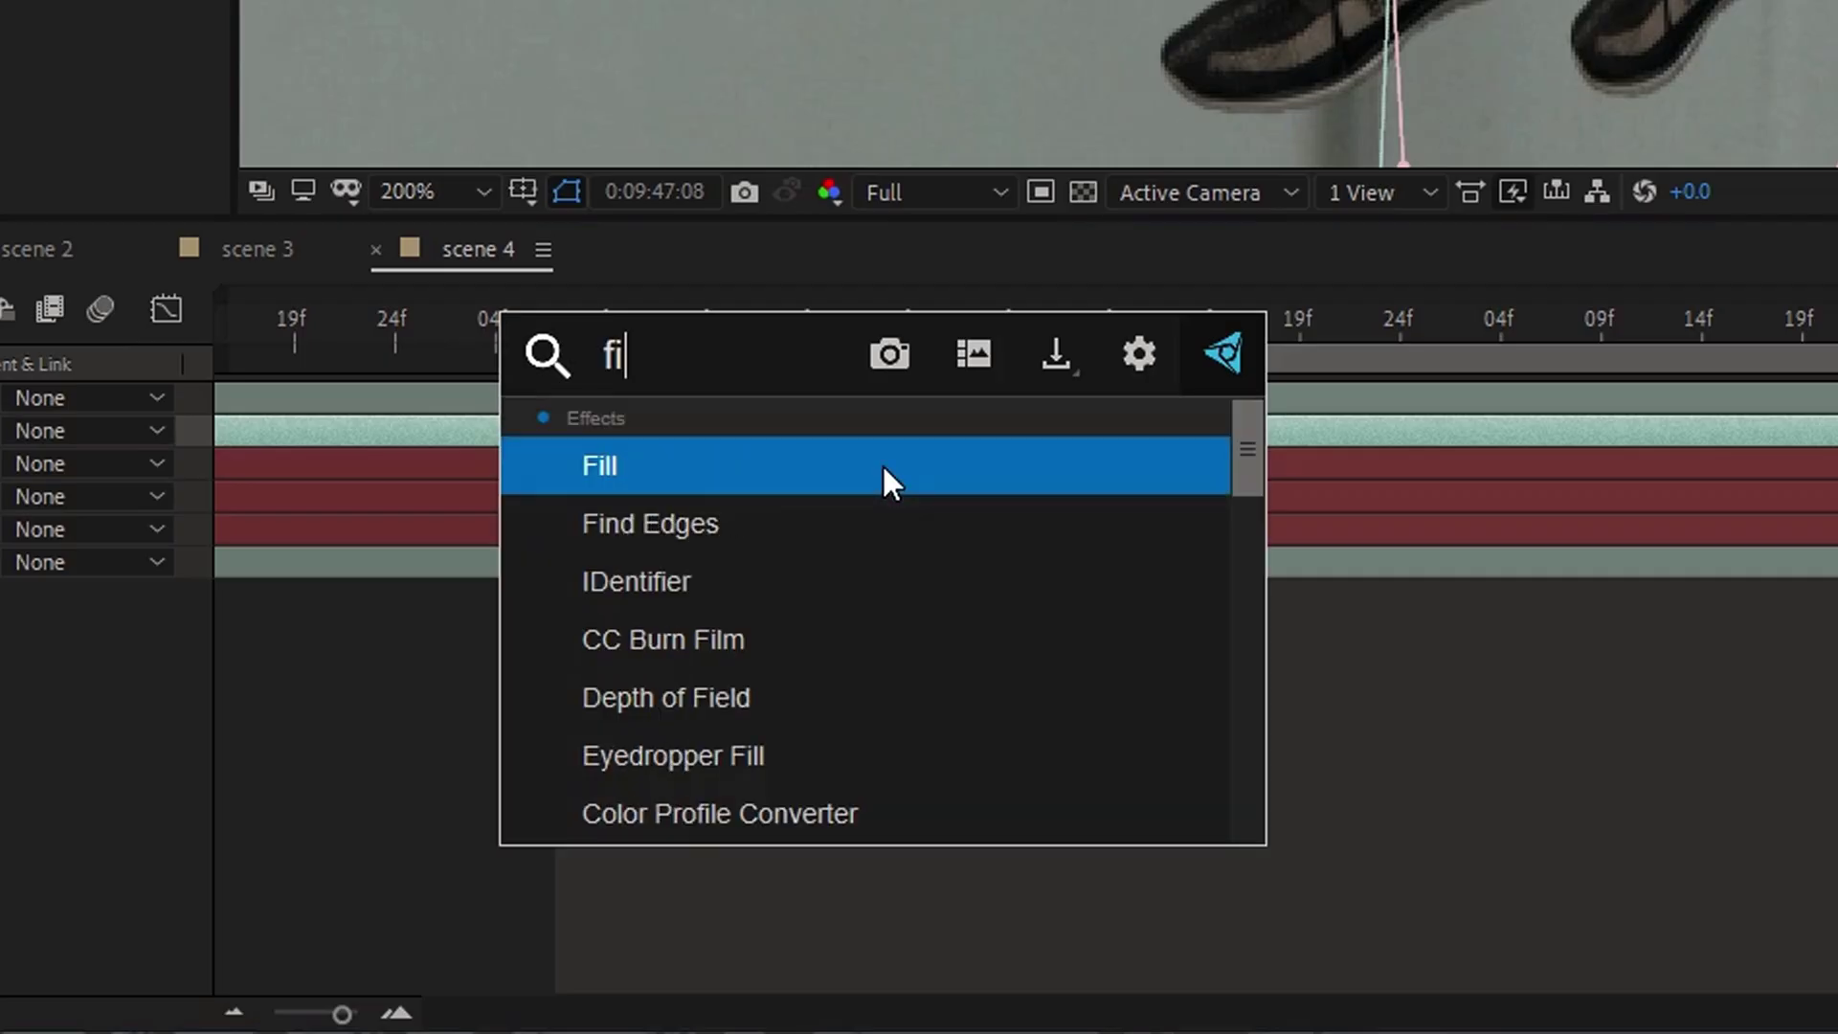
click(881, 463)
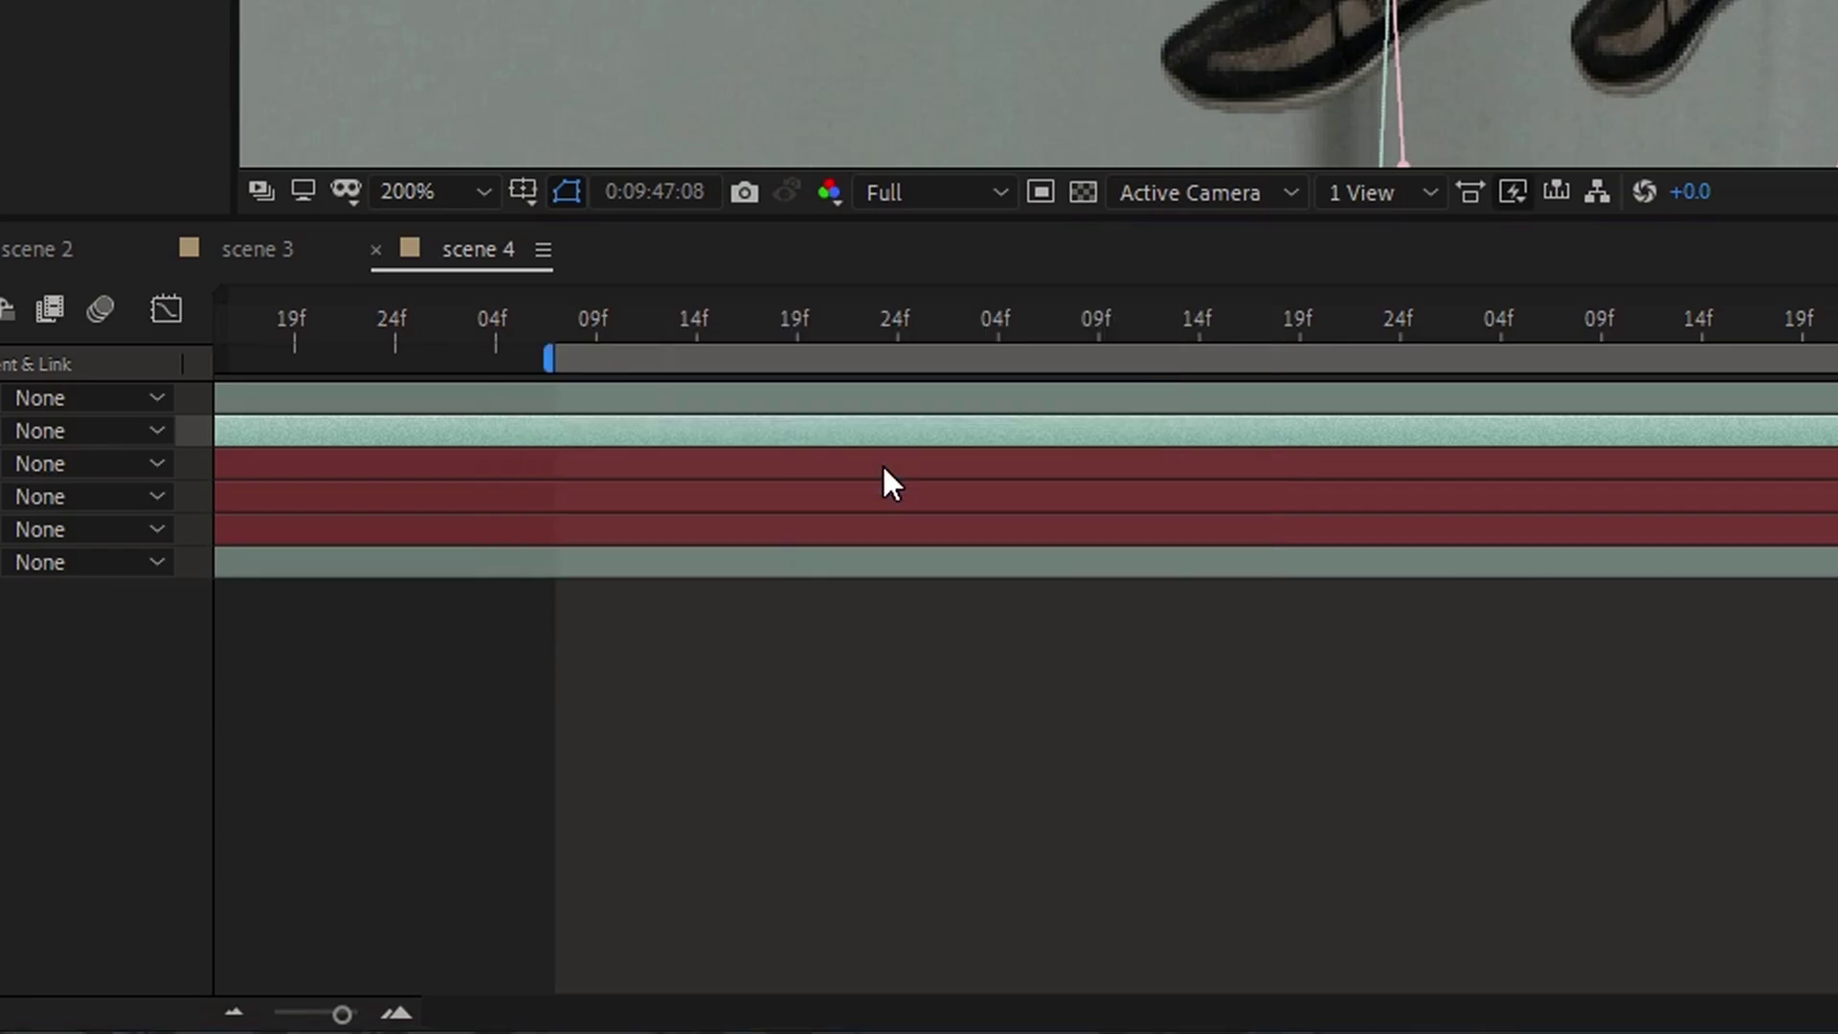
click(223, 385)
drag(153, 460, 98, 490)
click(641, 222)
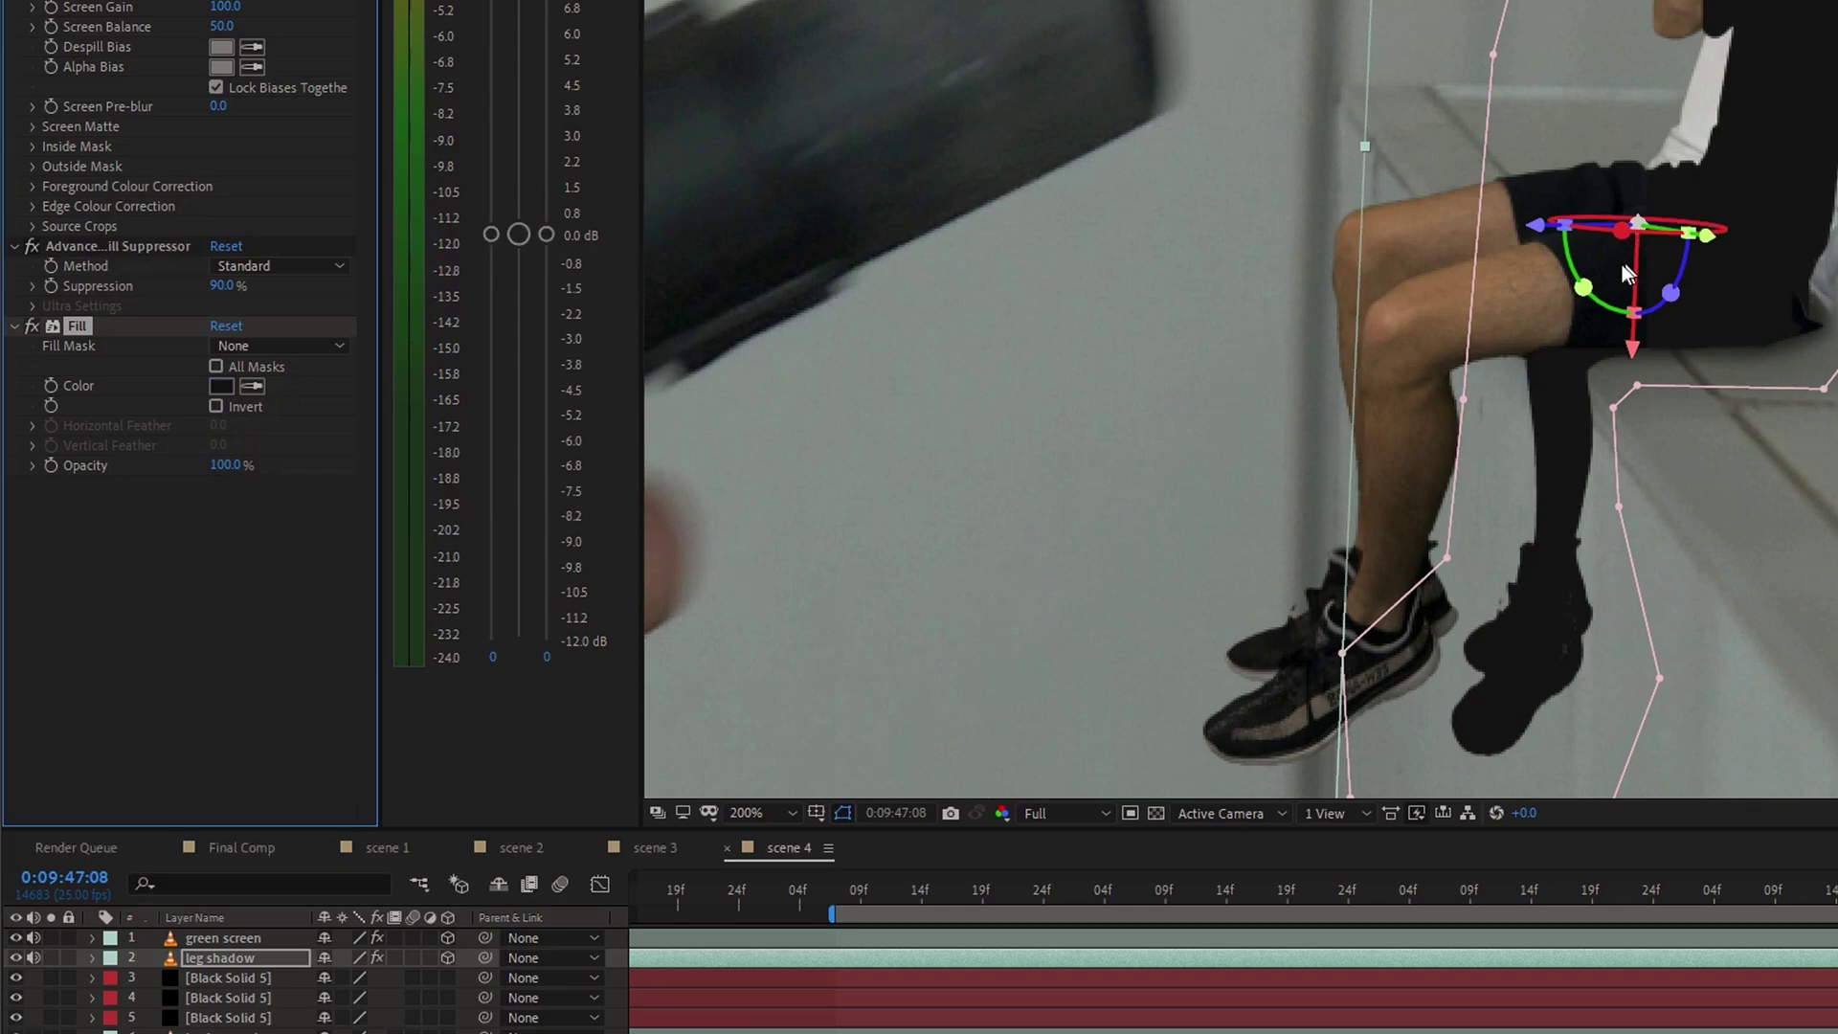
- Add a Fast Box Blur to the leg shadow layer with a Blur Radius of 70
key(ctrl+space)
text(fast)
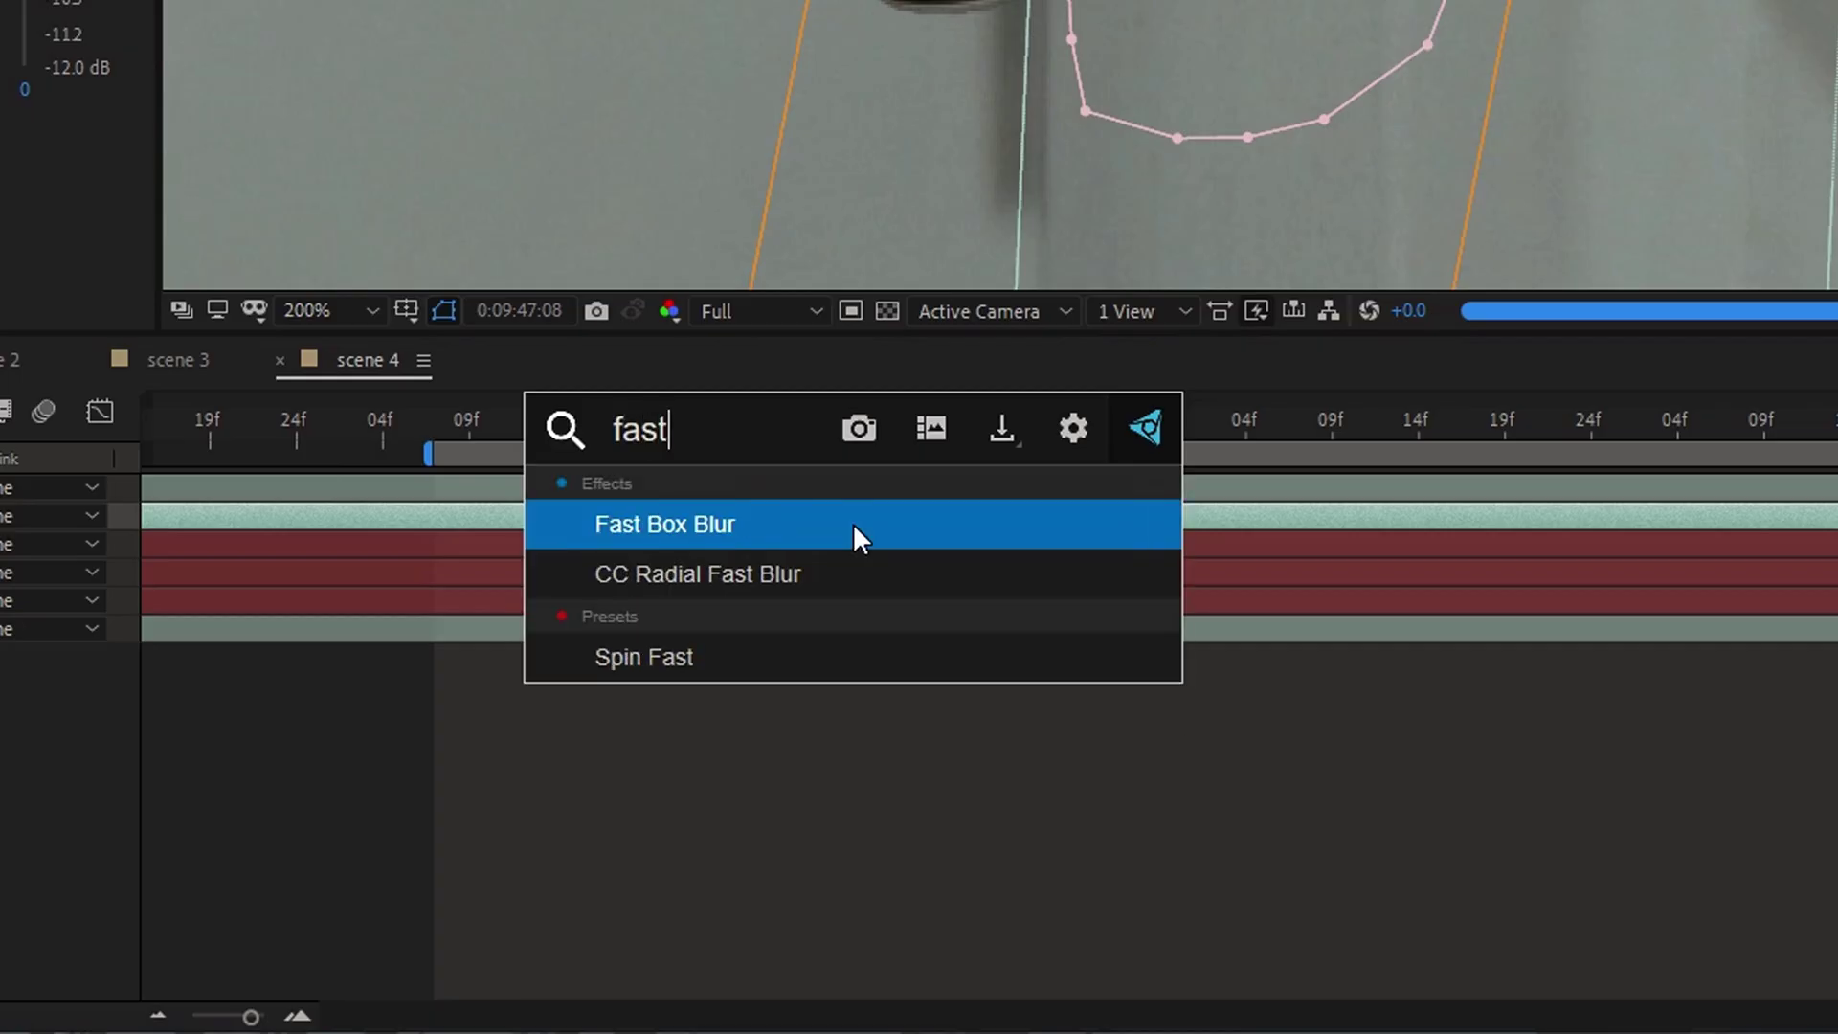
click(853, 523)
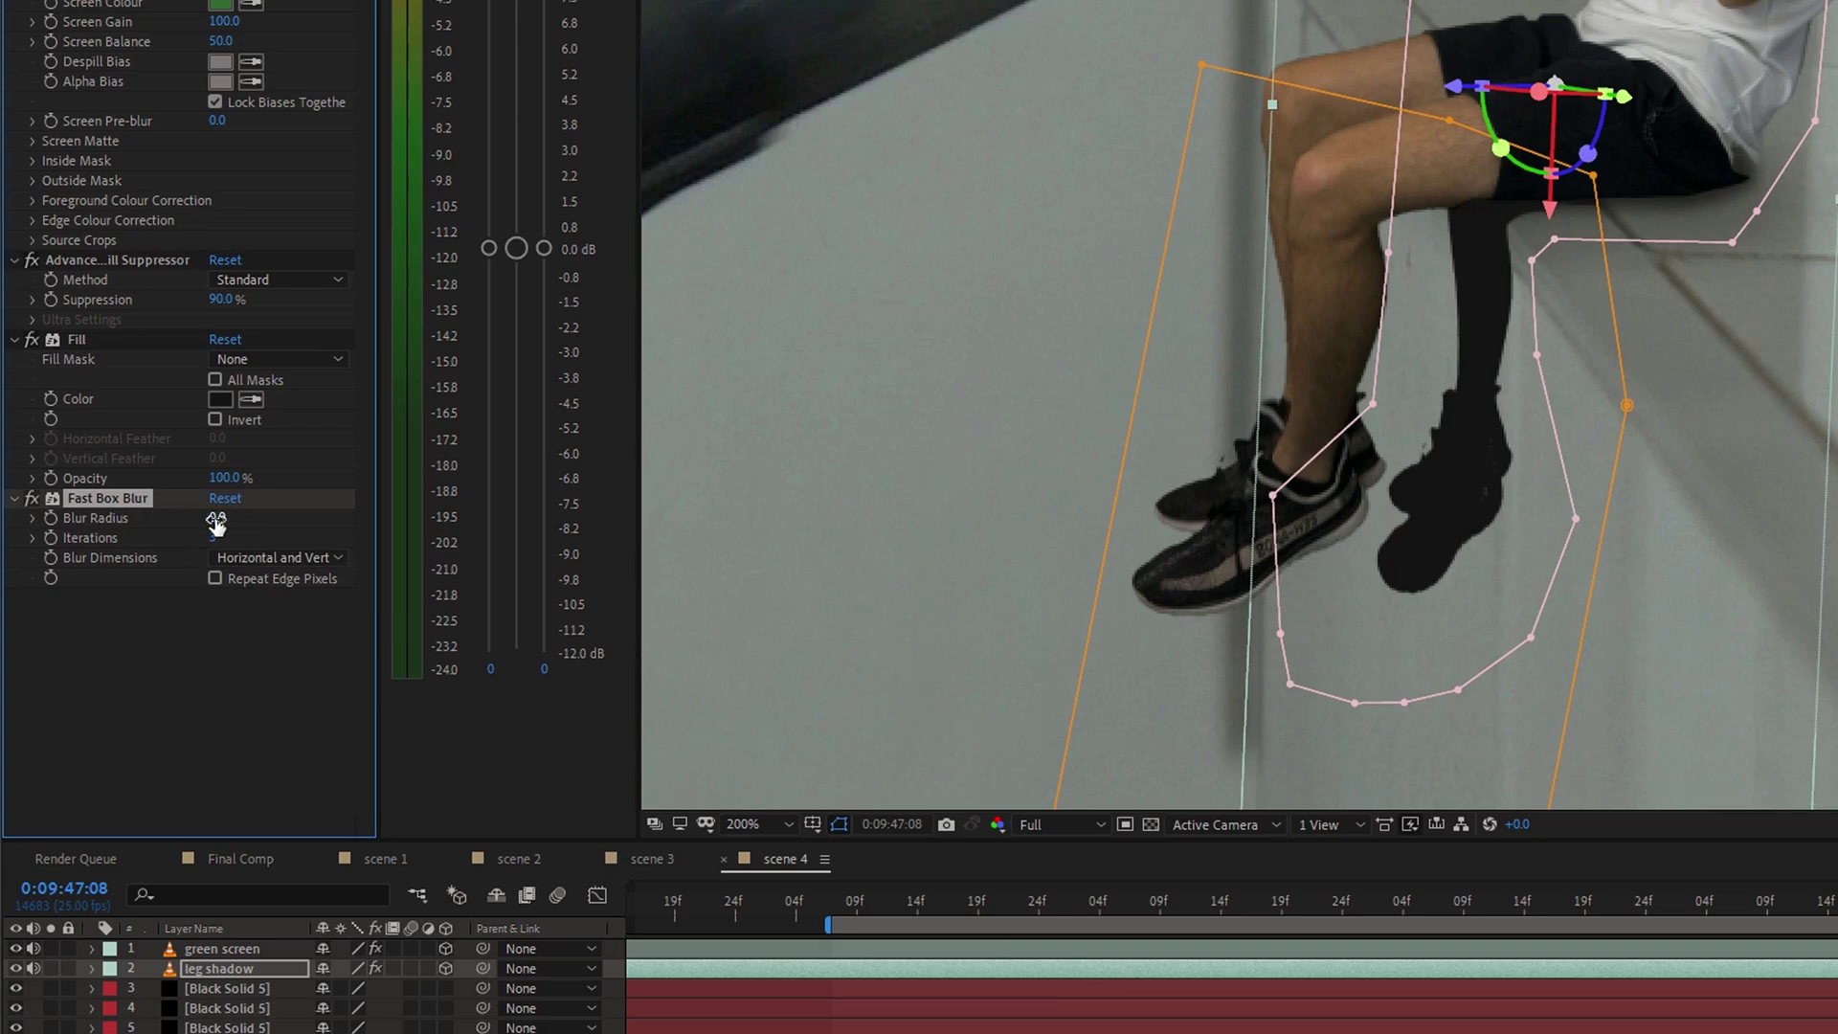
drag(216, 523, 317, 513)
key(ctrl+shift+a)
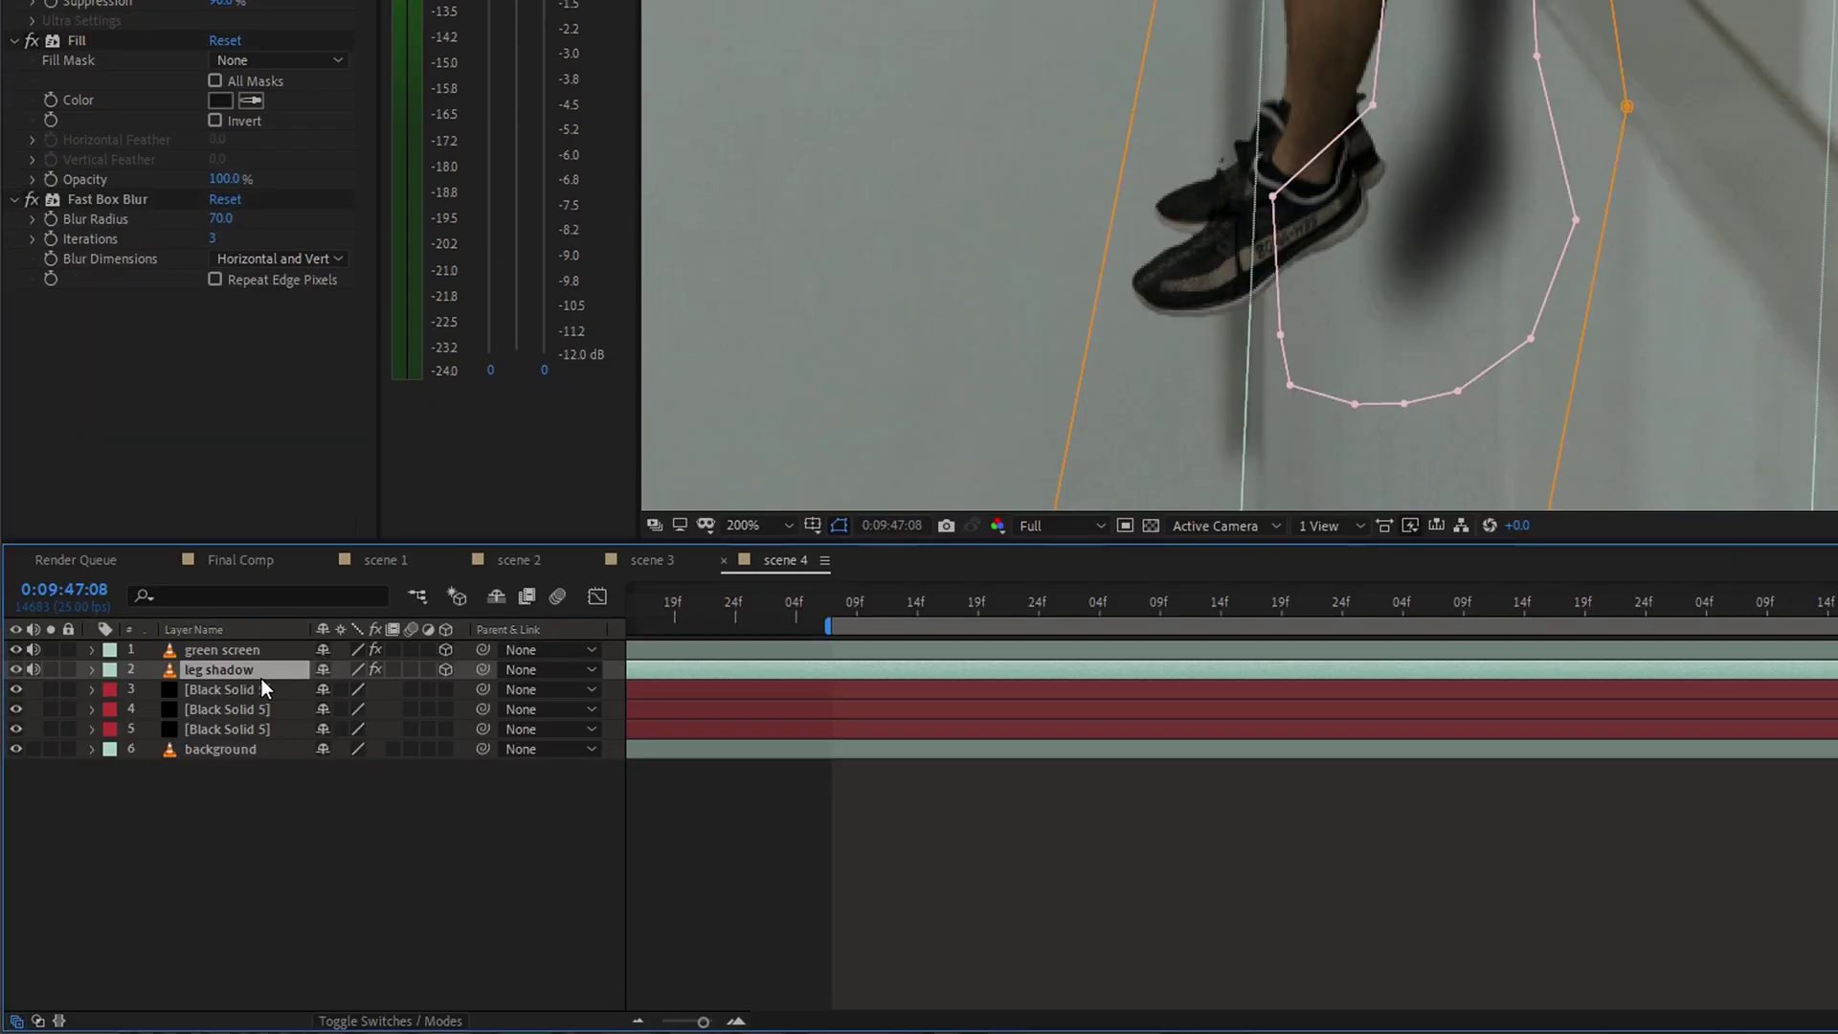
- Lower the opacity of the leg shadow layer
key(t)
drag(315, 690, 258, 693)
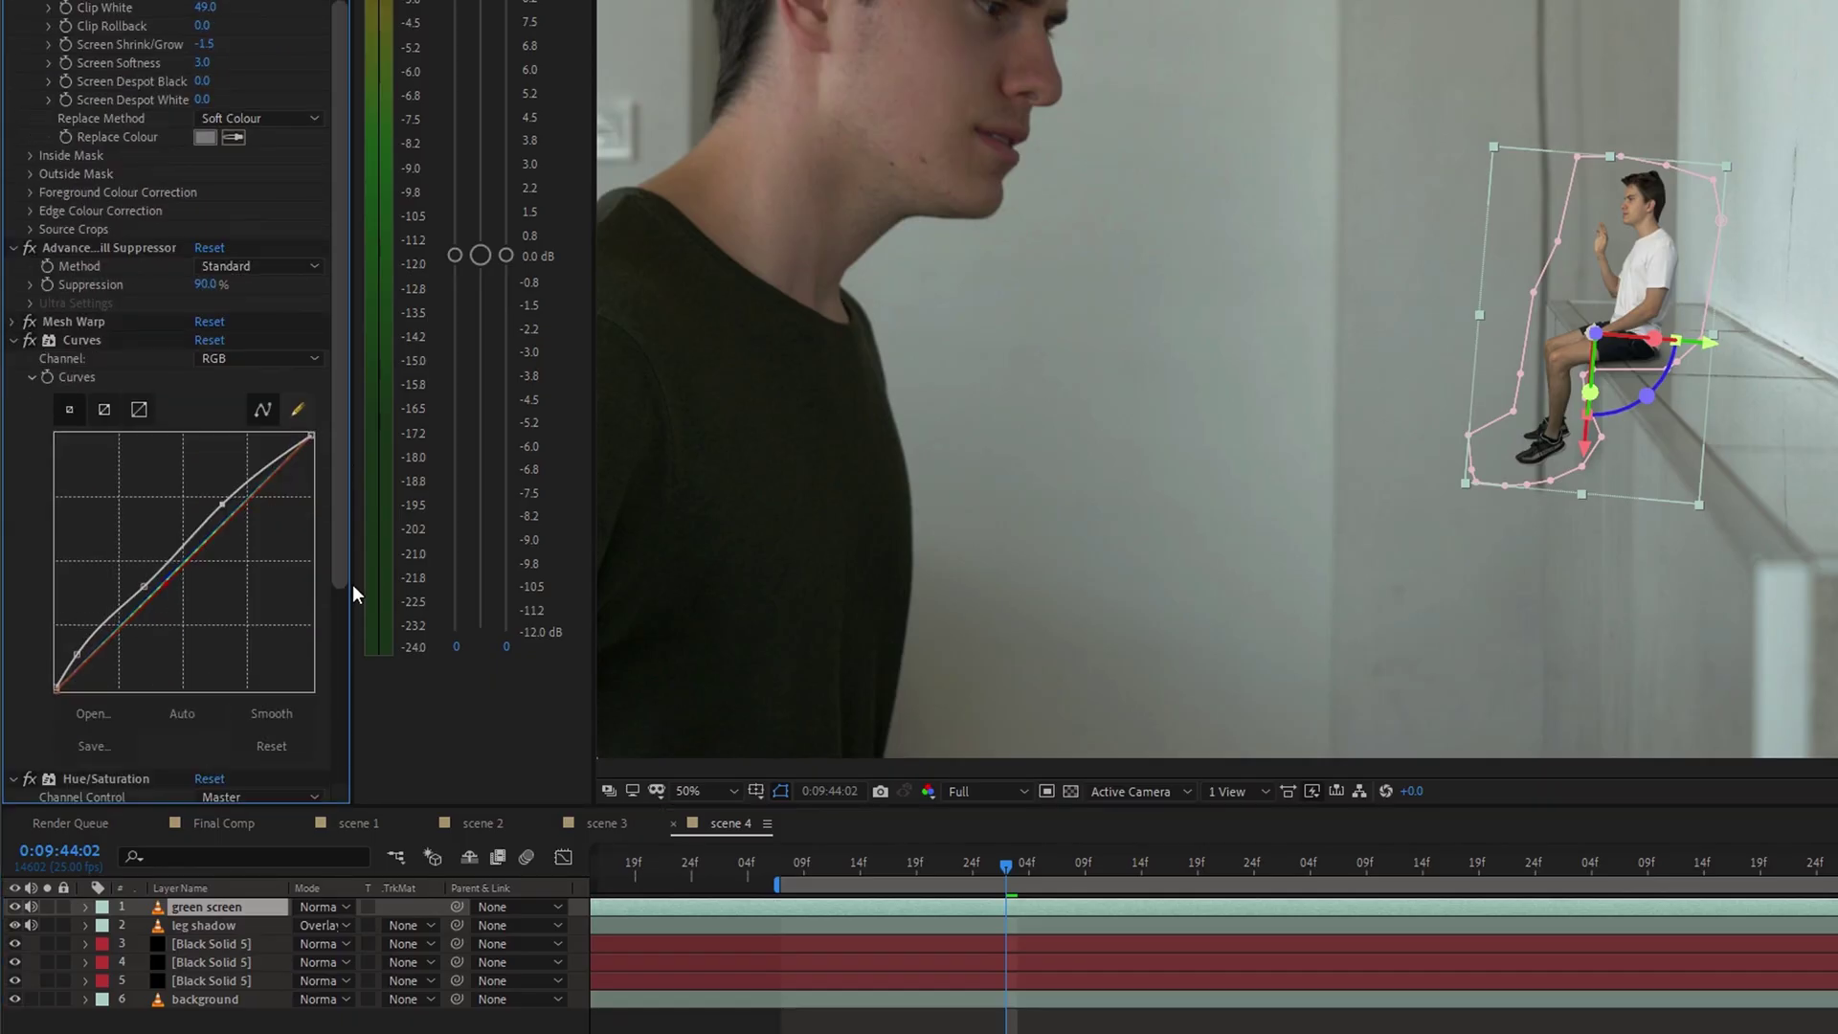
- Work on the upper point of the green screen layer's RGB curve to match it to the background
scroll(207, 525, down, 2)
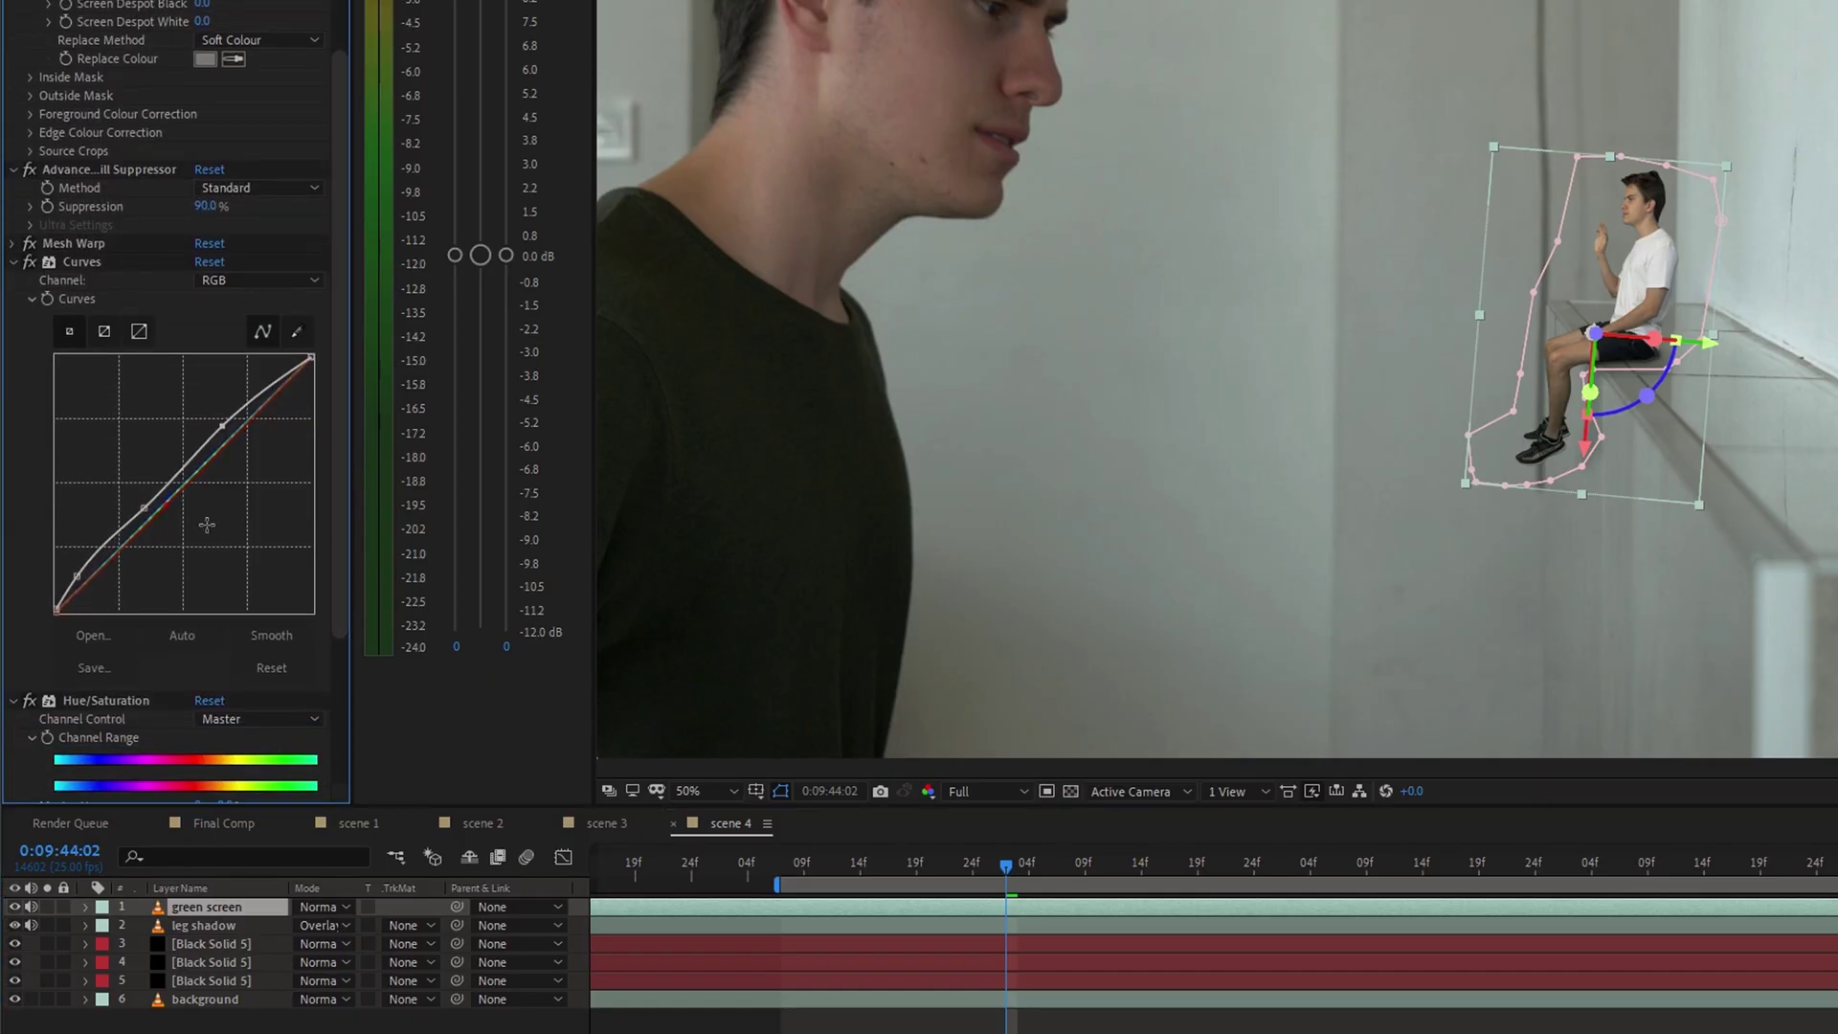
click(222, 426)
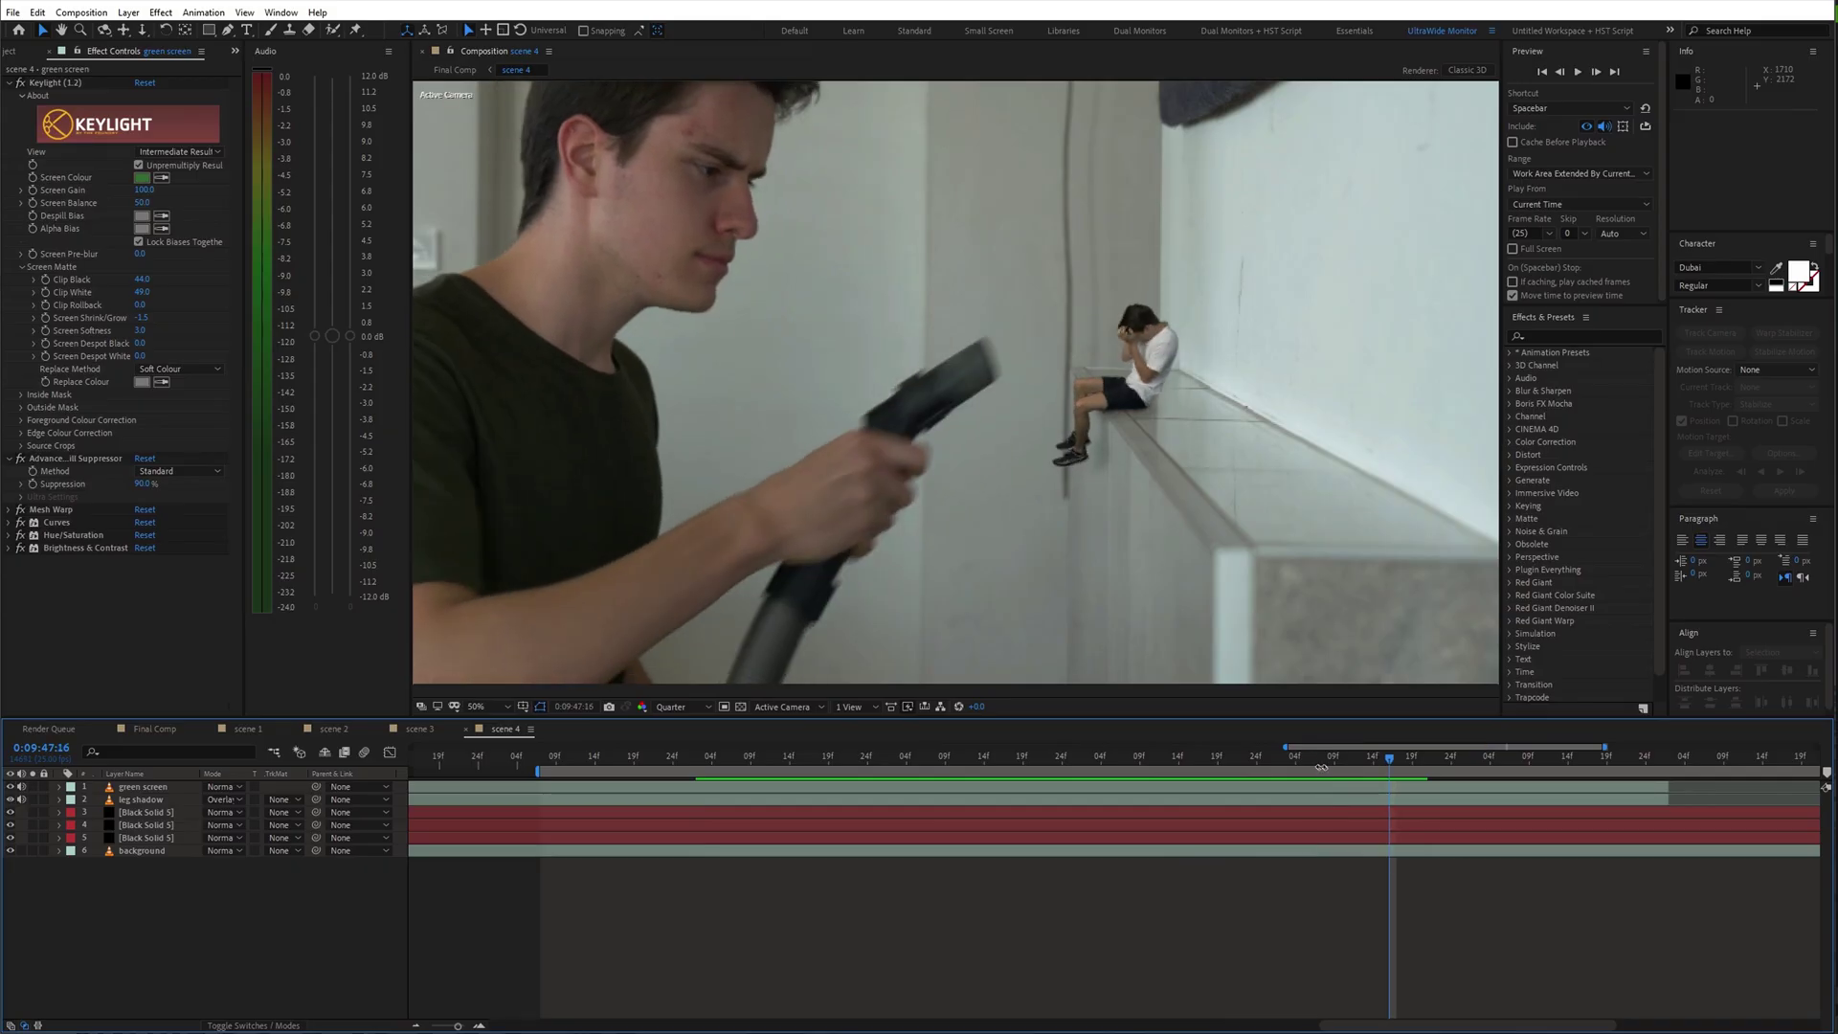
- Go to 0:09:47:09, as the vacuum nozzle nears the man, and split the green screen layer there
drag(1312, 761, 1257, 763)
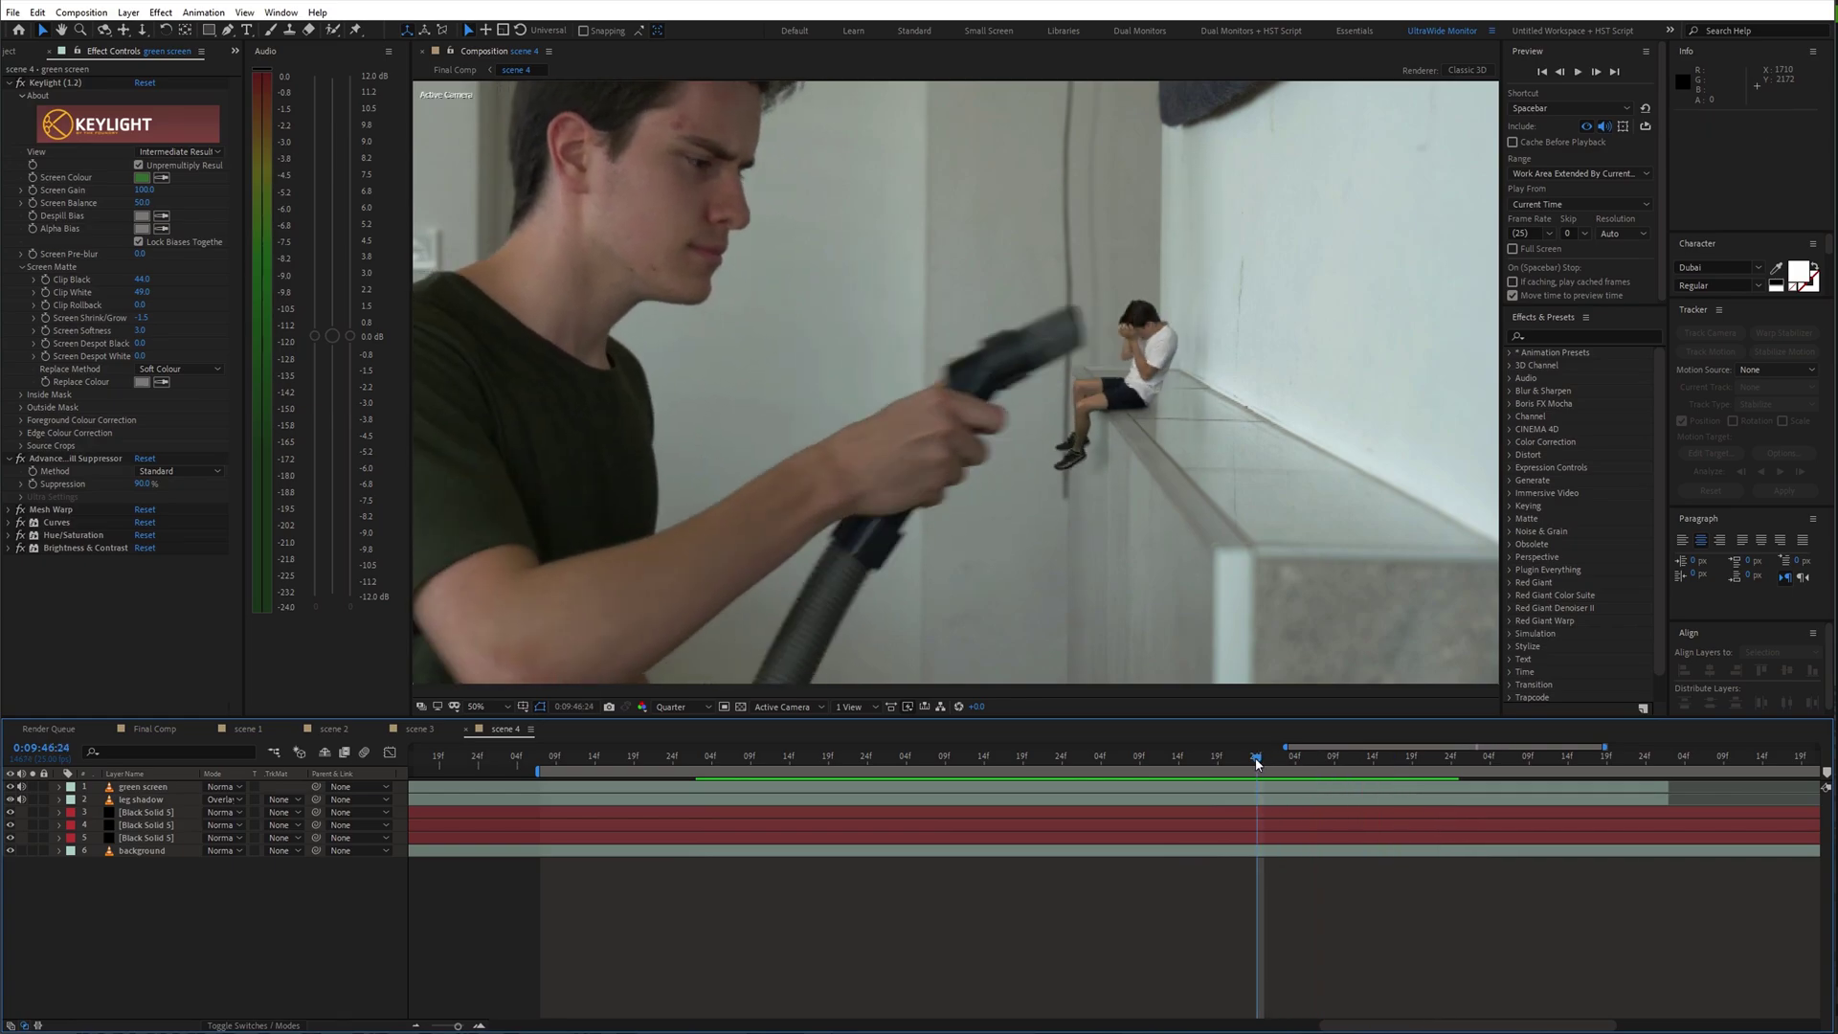
drag(1257, 763, 1334, 792)
click(1337, 793)
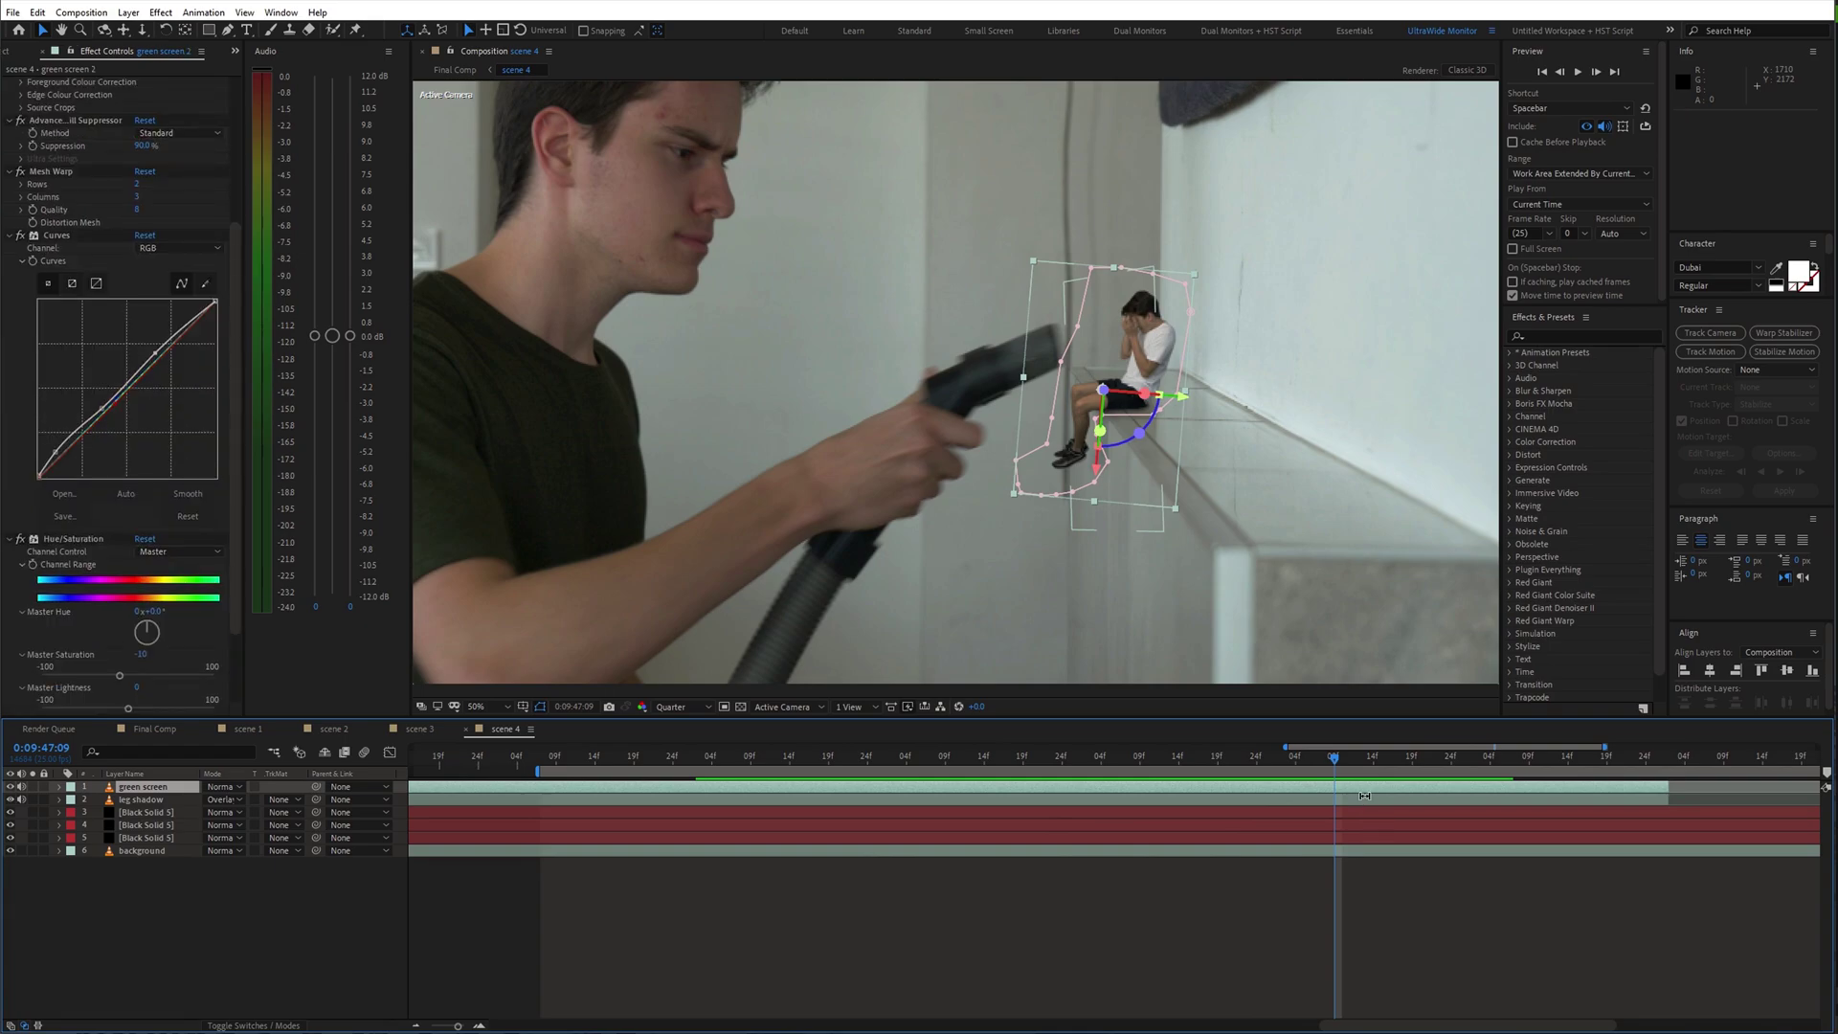
key(ctrl+shift+d)
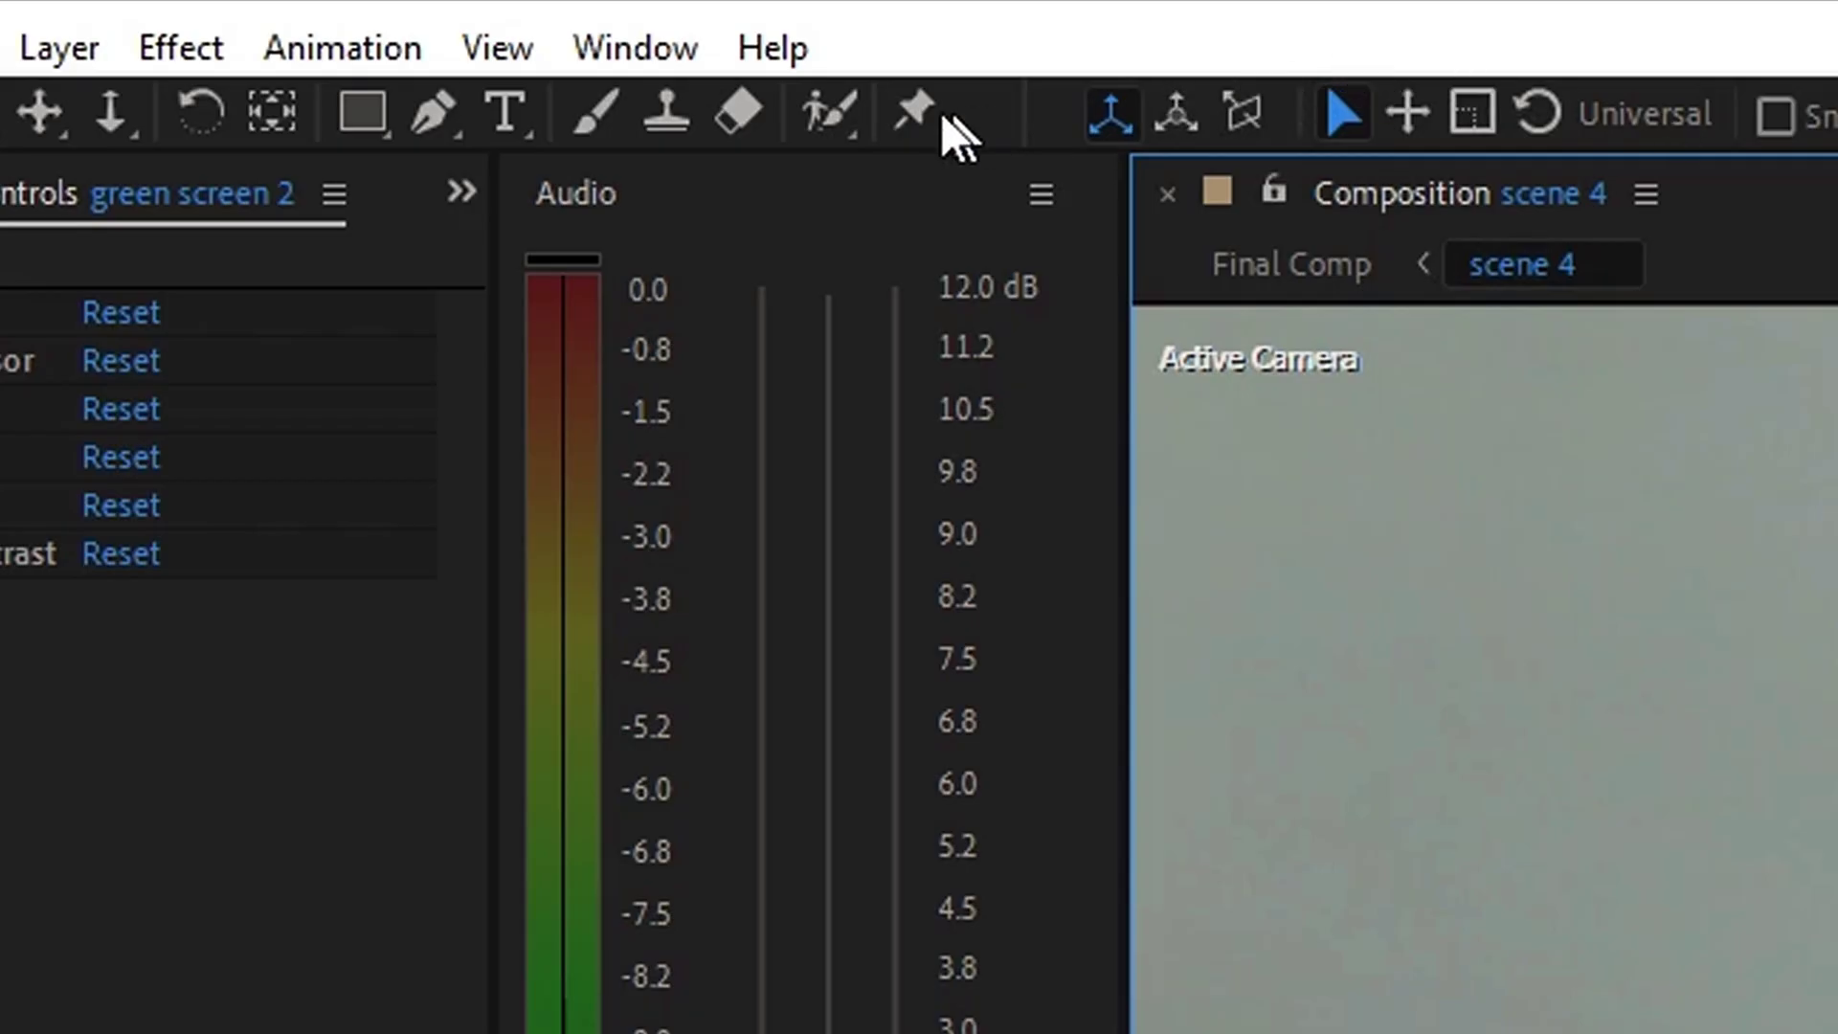
- Place puppet pins on the man's head, torso, hips, knee and foot in green screen 2, and pull the head toward the nozzle
click(355, 31)
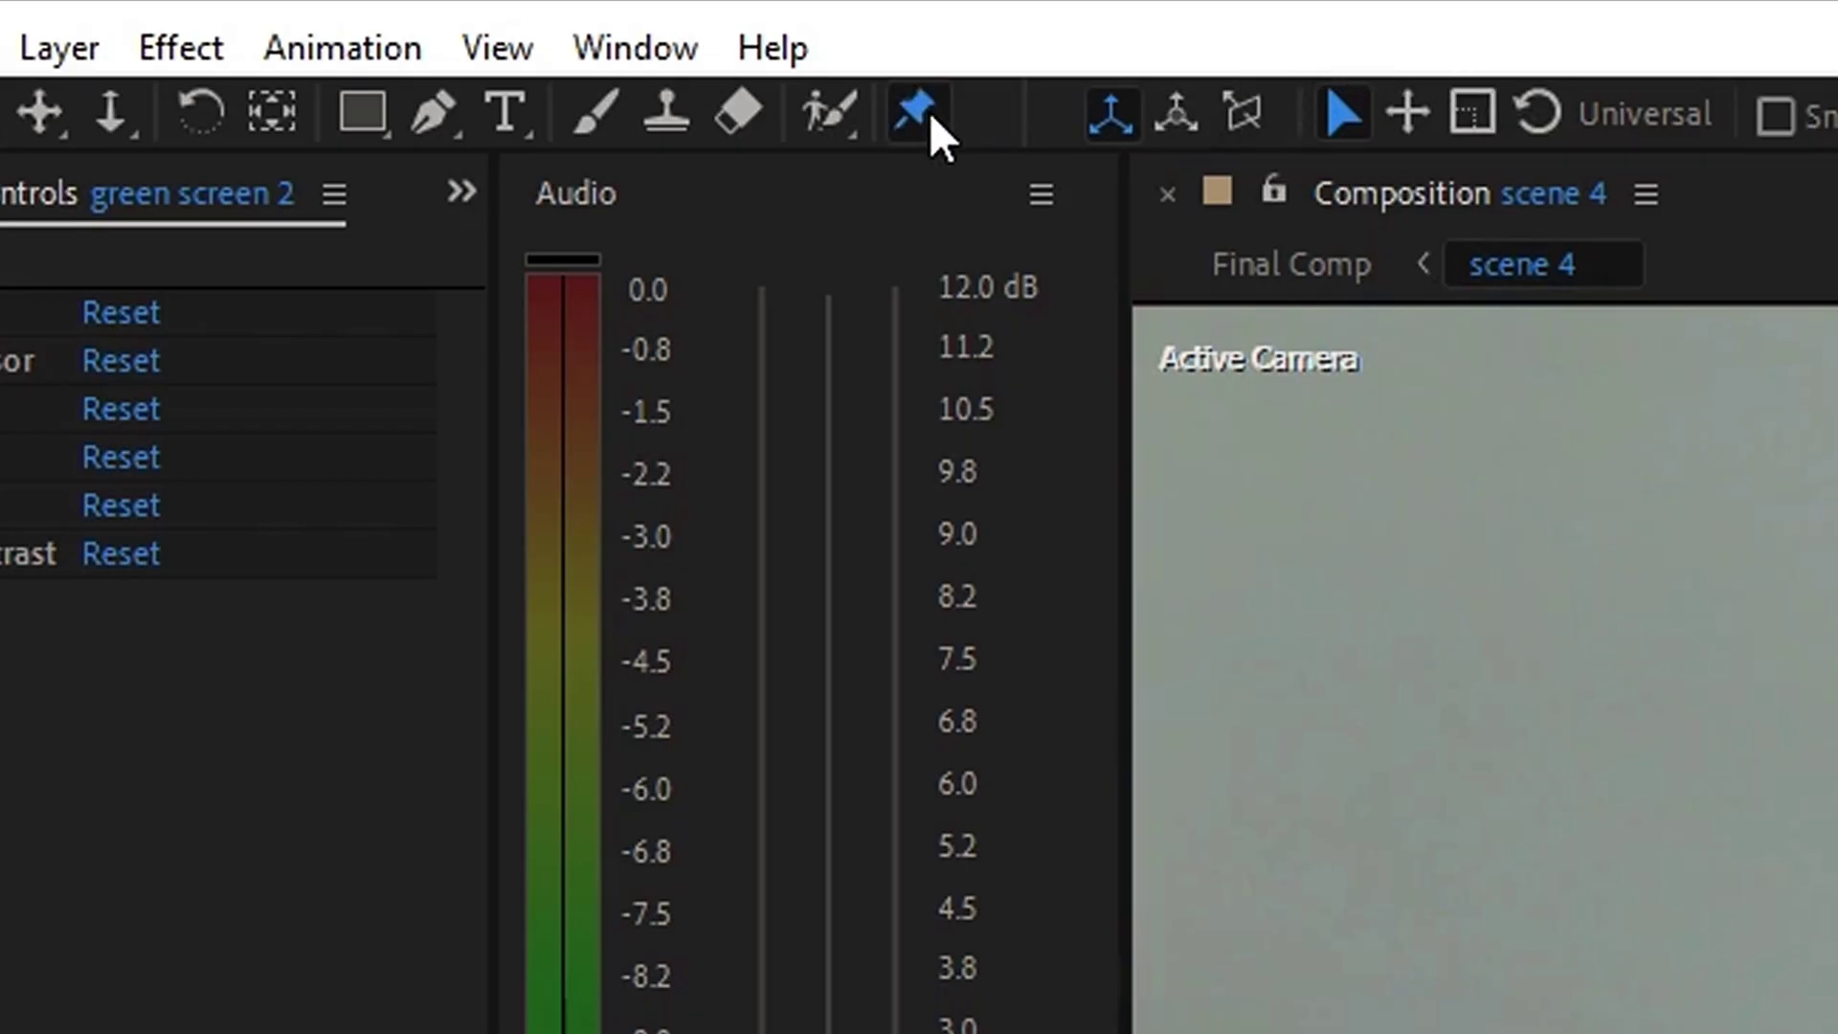
click(1225, 236)
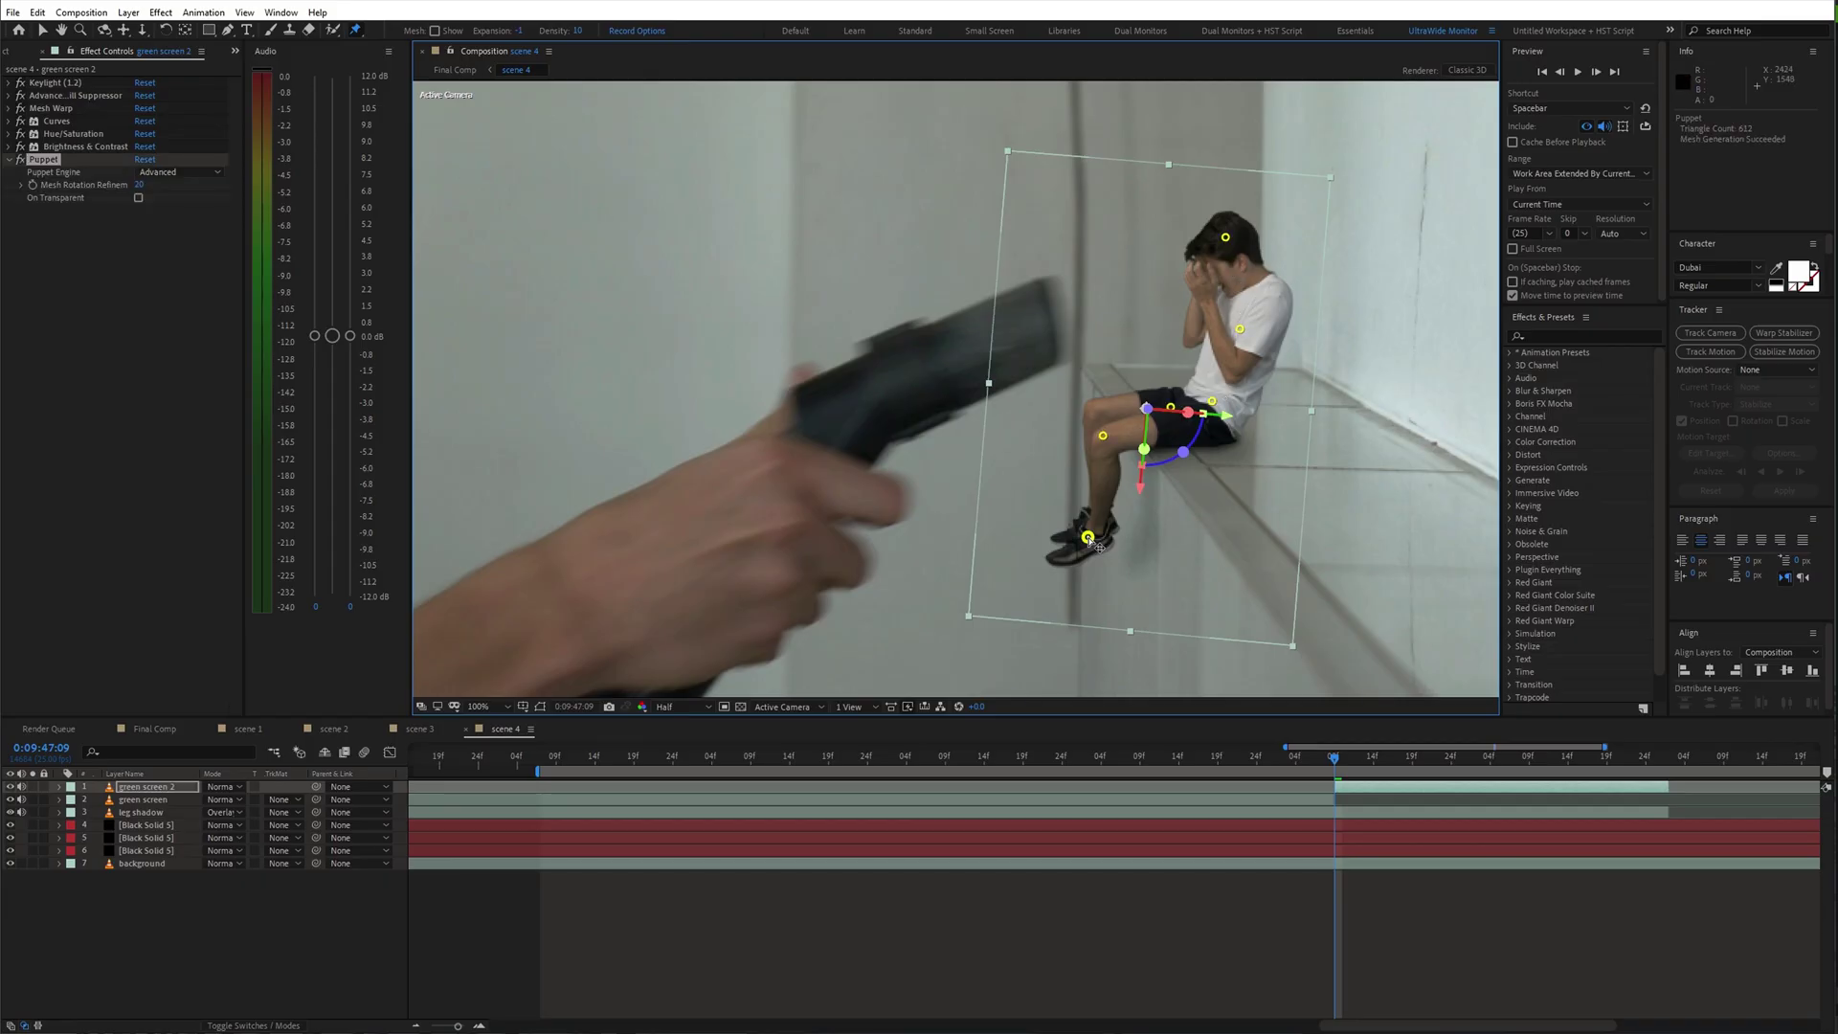
drag(1229, 240, 955, 350)
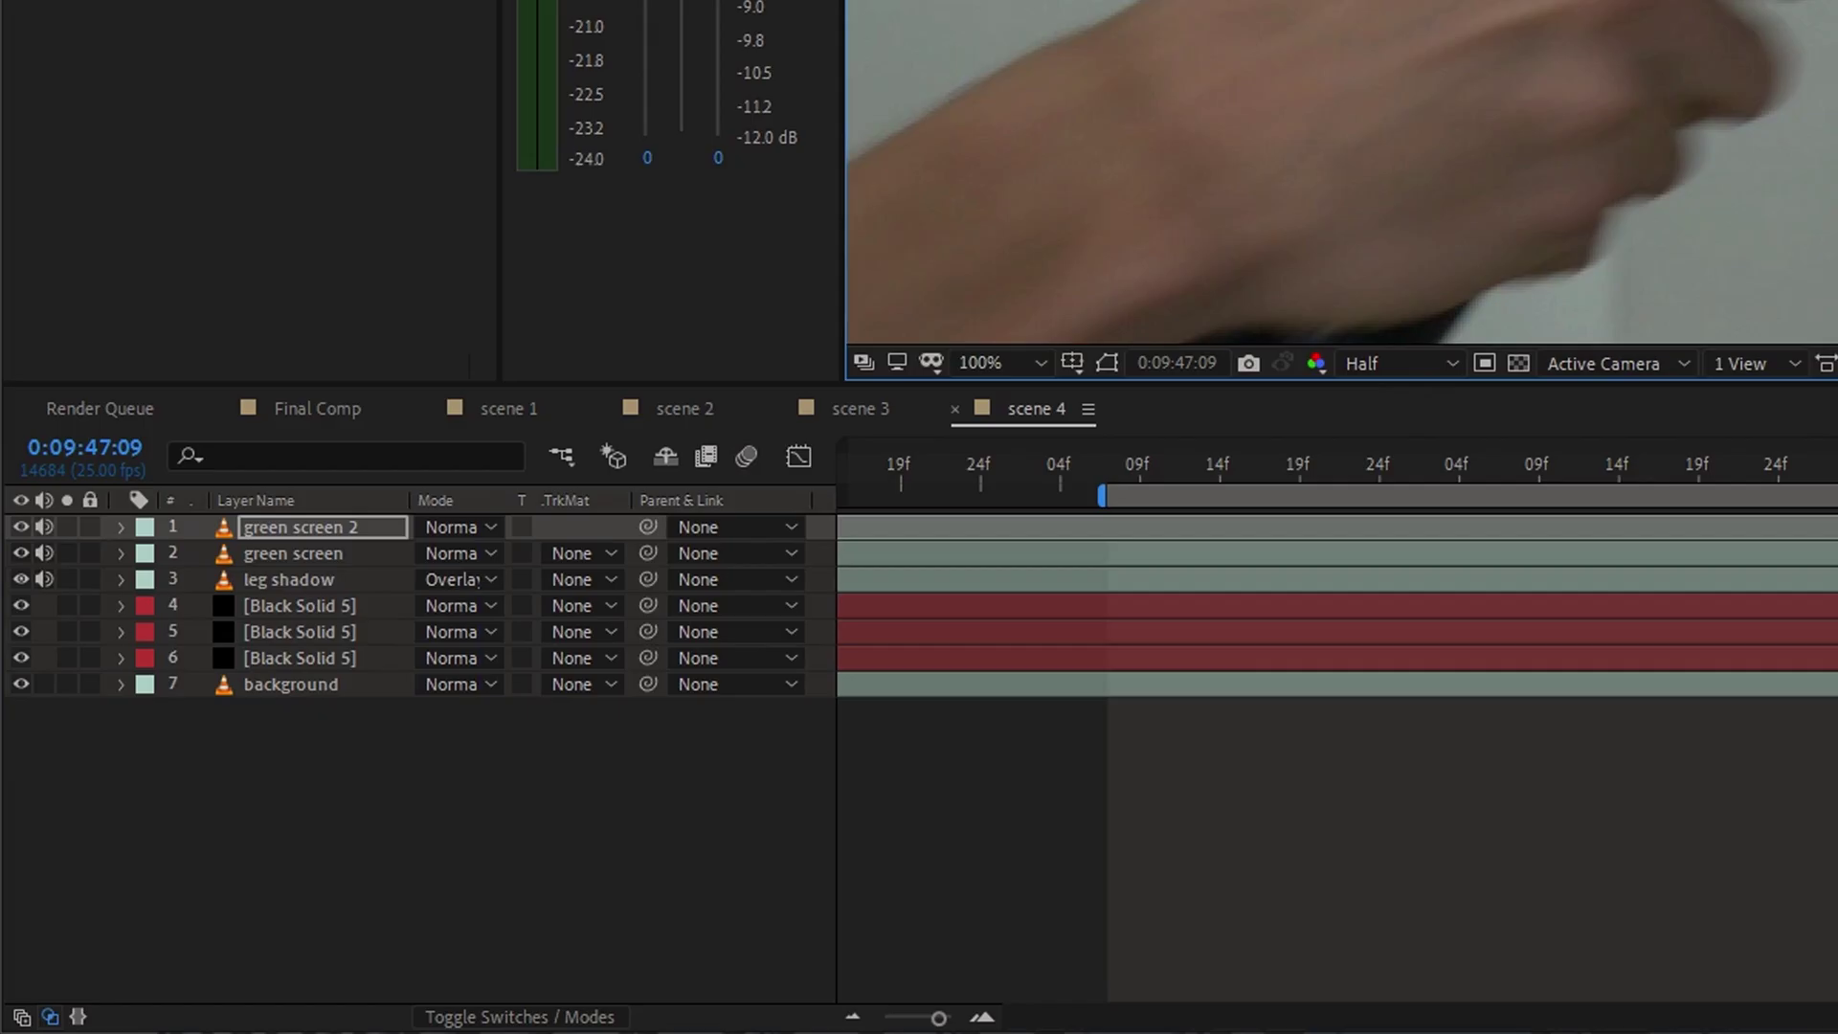
- Look over the puppet pin keyframes of green screen 2, and start keyframing its Position and Orientation at 0:09:47:09
key(u)
scroll(306, 594, down, 3)
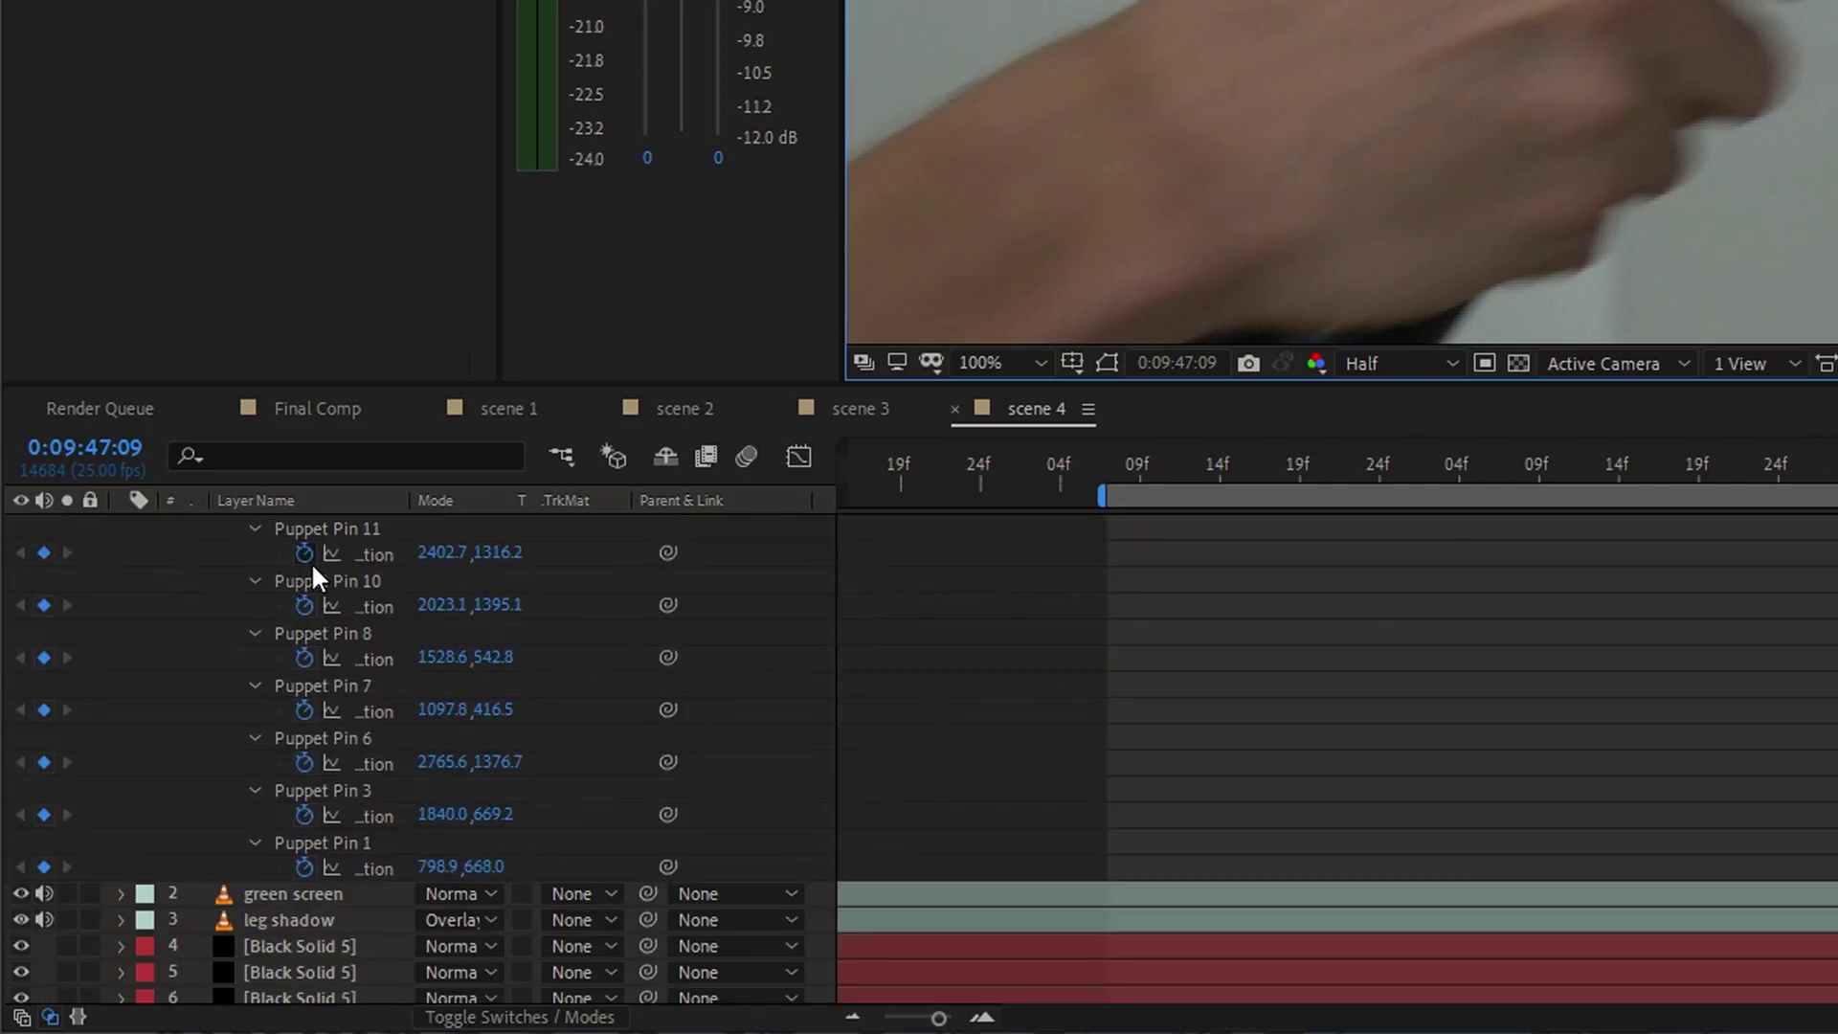
scroll(320, 623, up, 3)
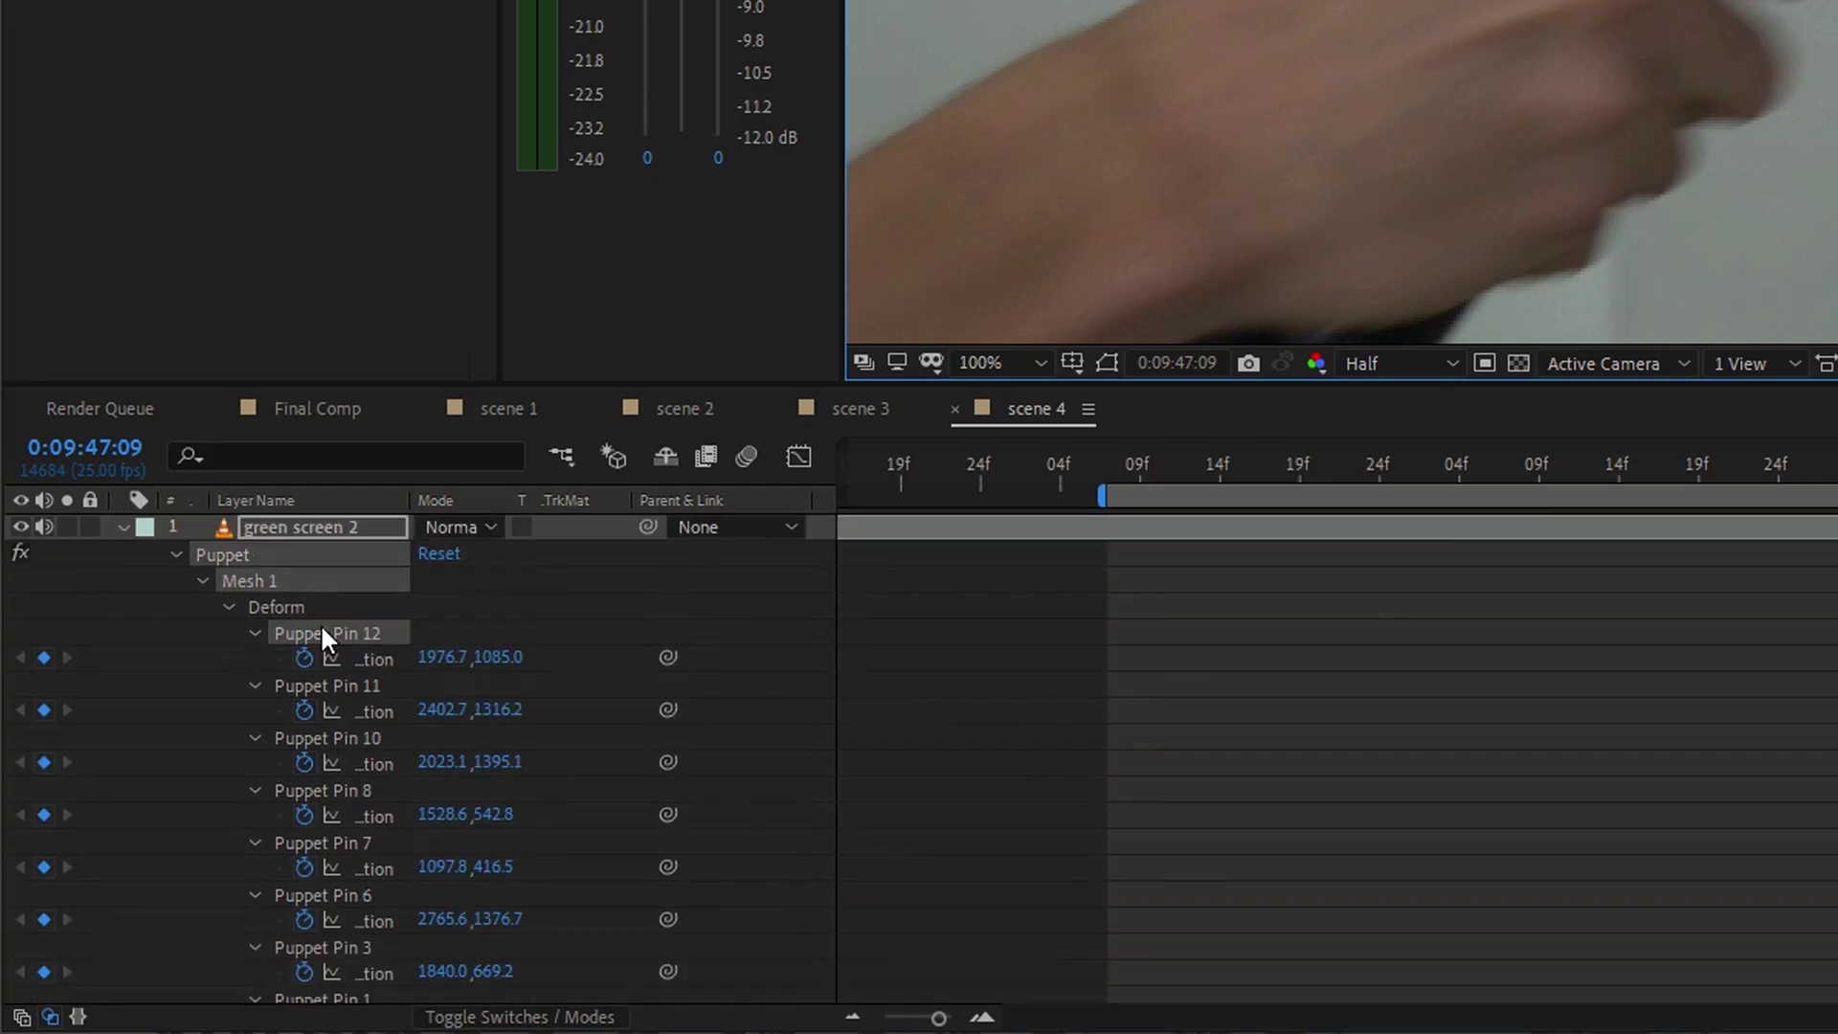
key(u)
key(p)
key(shift+r)
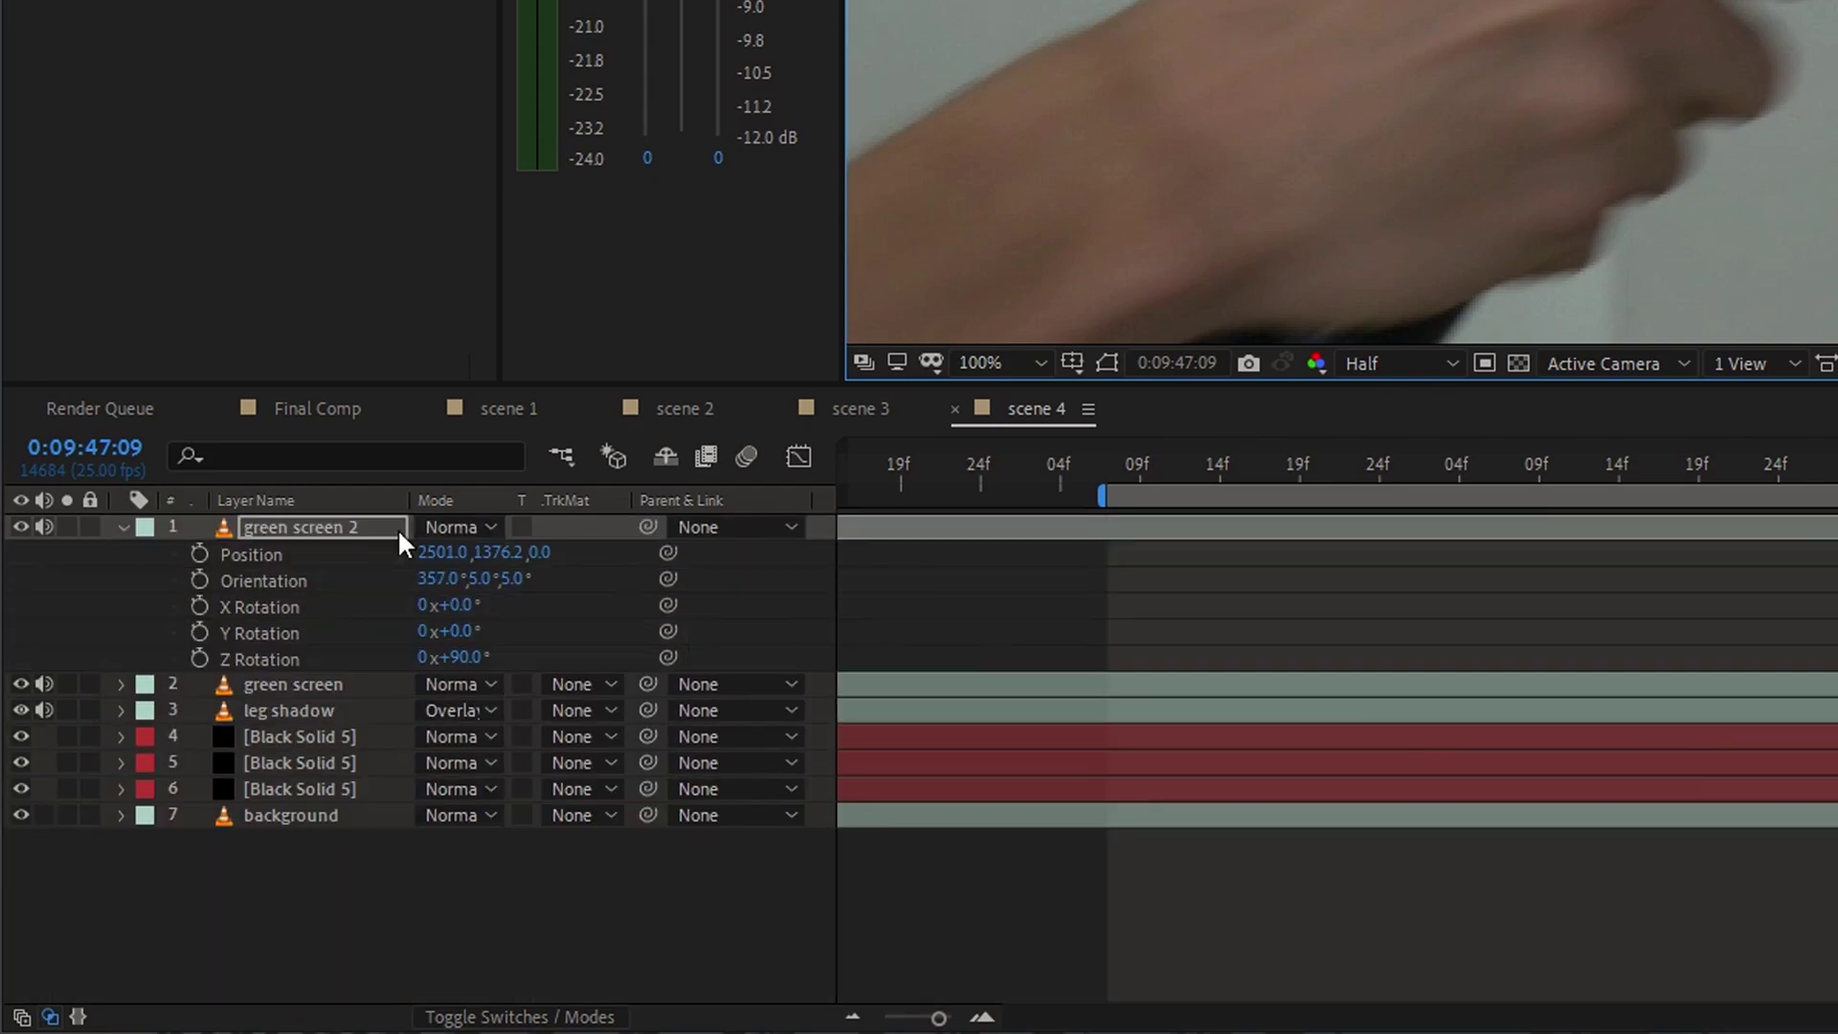
click(199, 554)
click(200, 578)
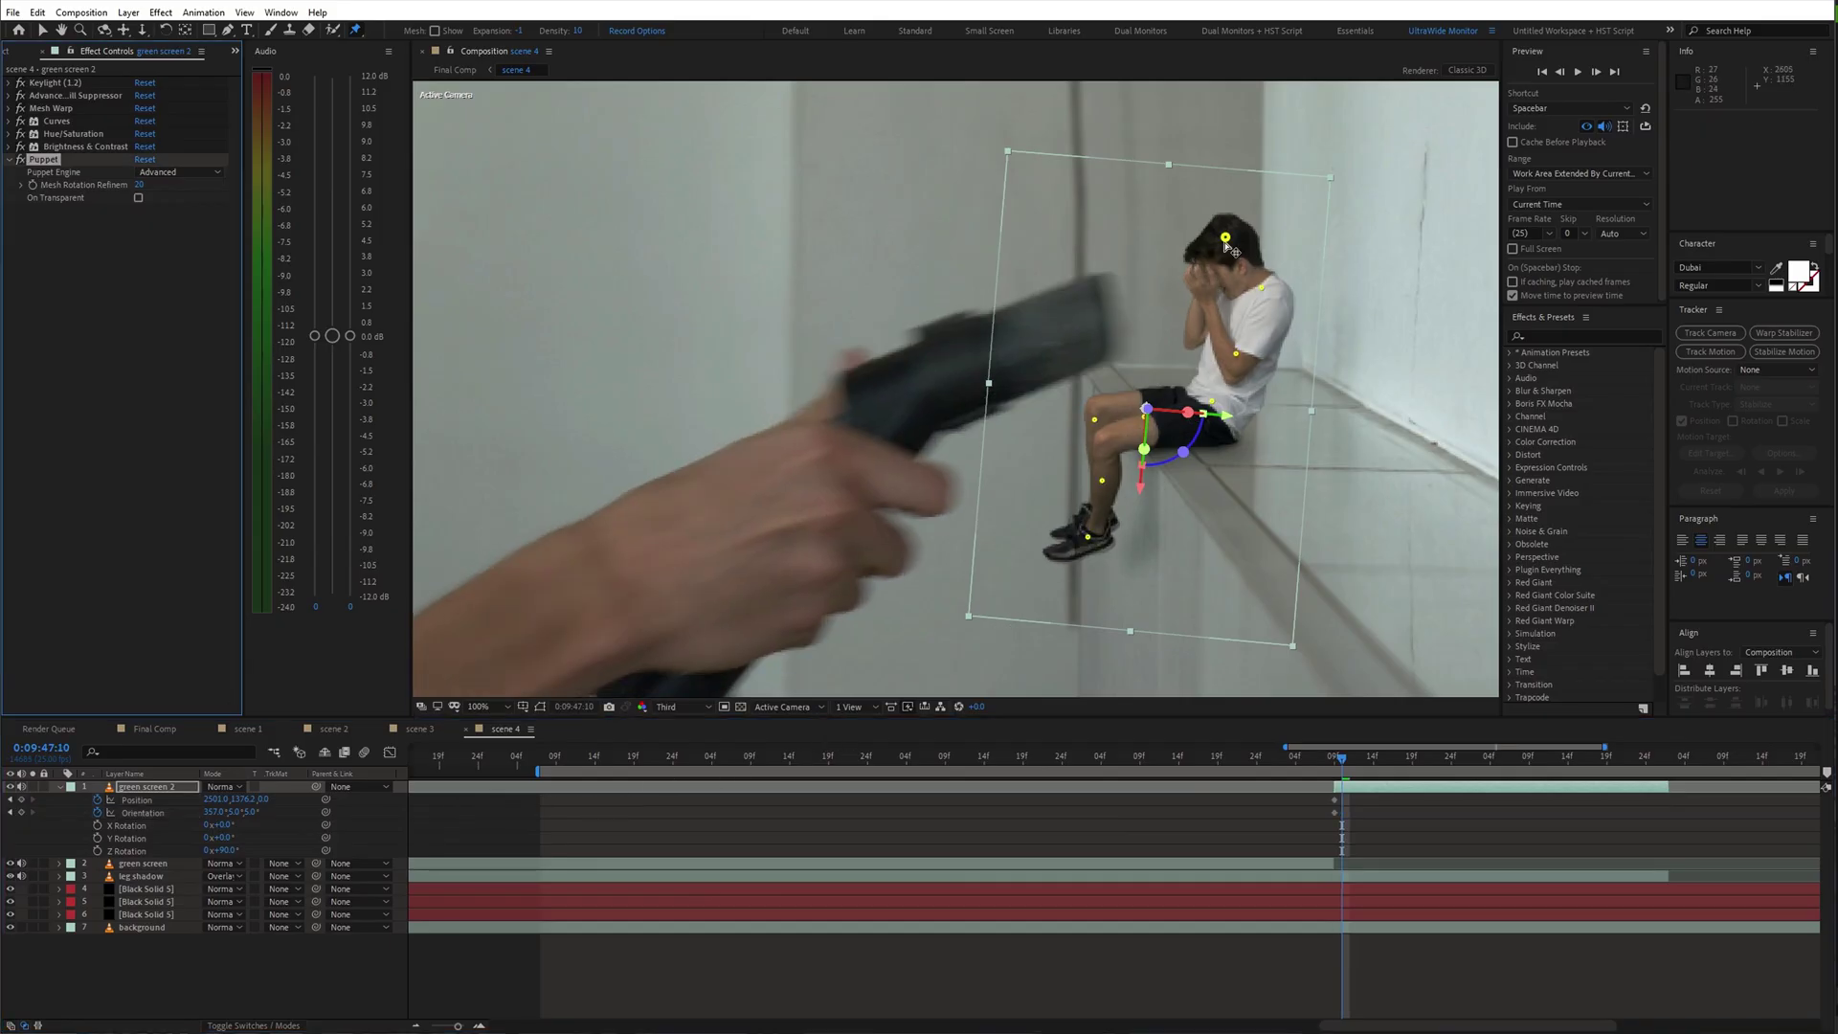
- Begin the suction deformation at 0:09:47:10 by moving the head pin toward the nozzle and adjusting the hip pin
key(Page_Down)
drag(1229, 241, 1091, 319)
drag(1212, 393, 1231, 370)
- Advance to 0:09:47:13 and move the head, torso, hip and leg pins so the body stretches toward the nozzle opening
key(Page_Down)
key(Page_Down)
drag(1091, 319, 903, 347)
drag(1154, 311, 973, 310)
drag(1228, 336, 1068, 266)
drag(1230, 370, 1168, 259)
drag(1145, 417, 1238, 304)
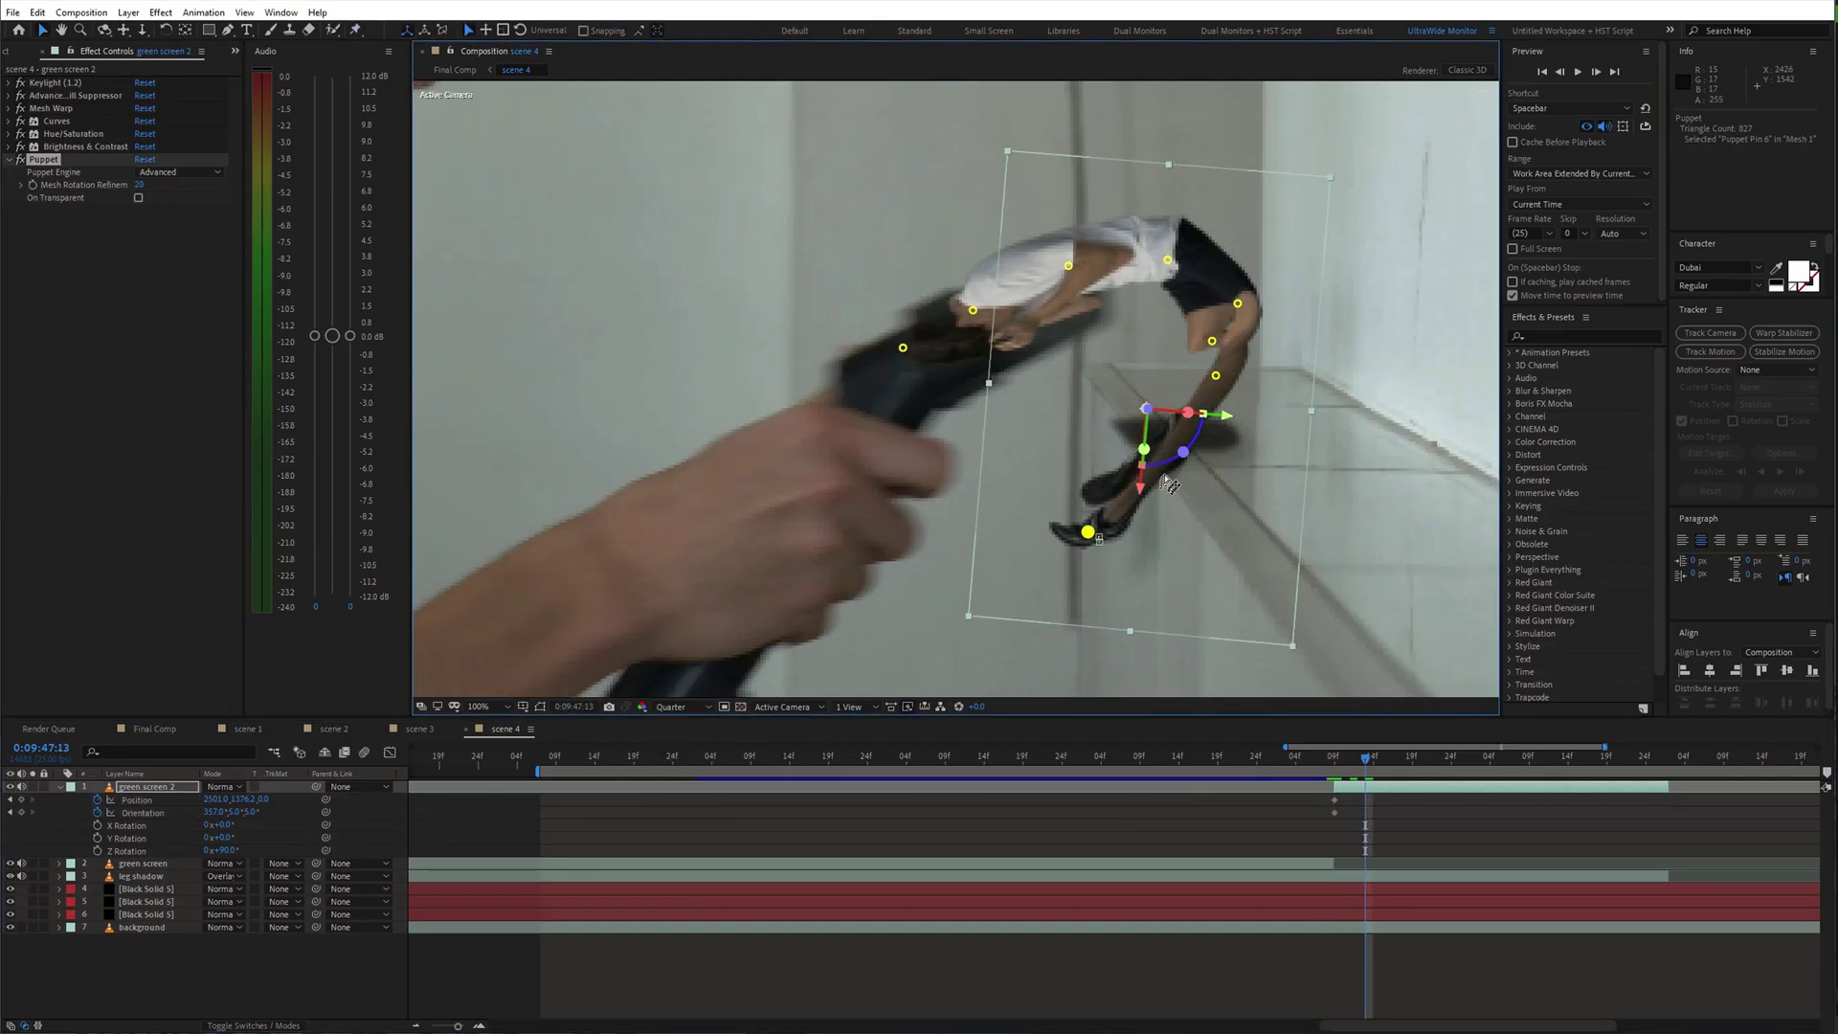
drag(1088, 533, 1220, 415)
drag(1102, 480, 1231, 367)
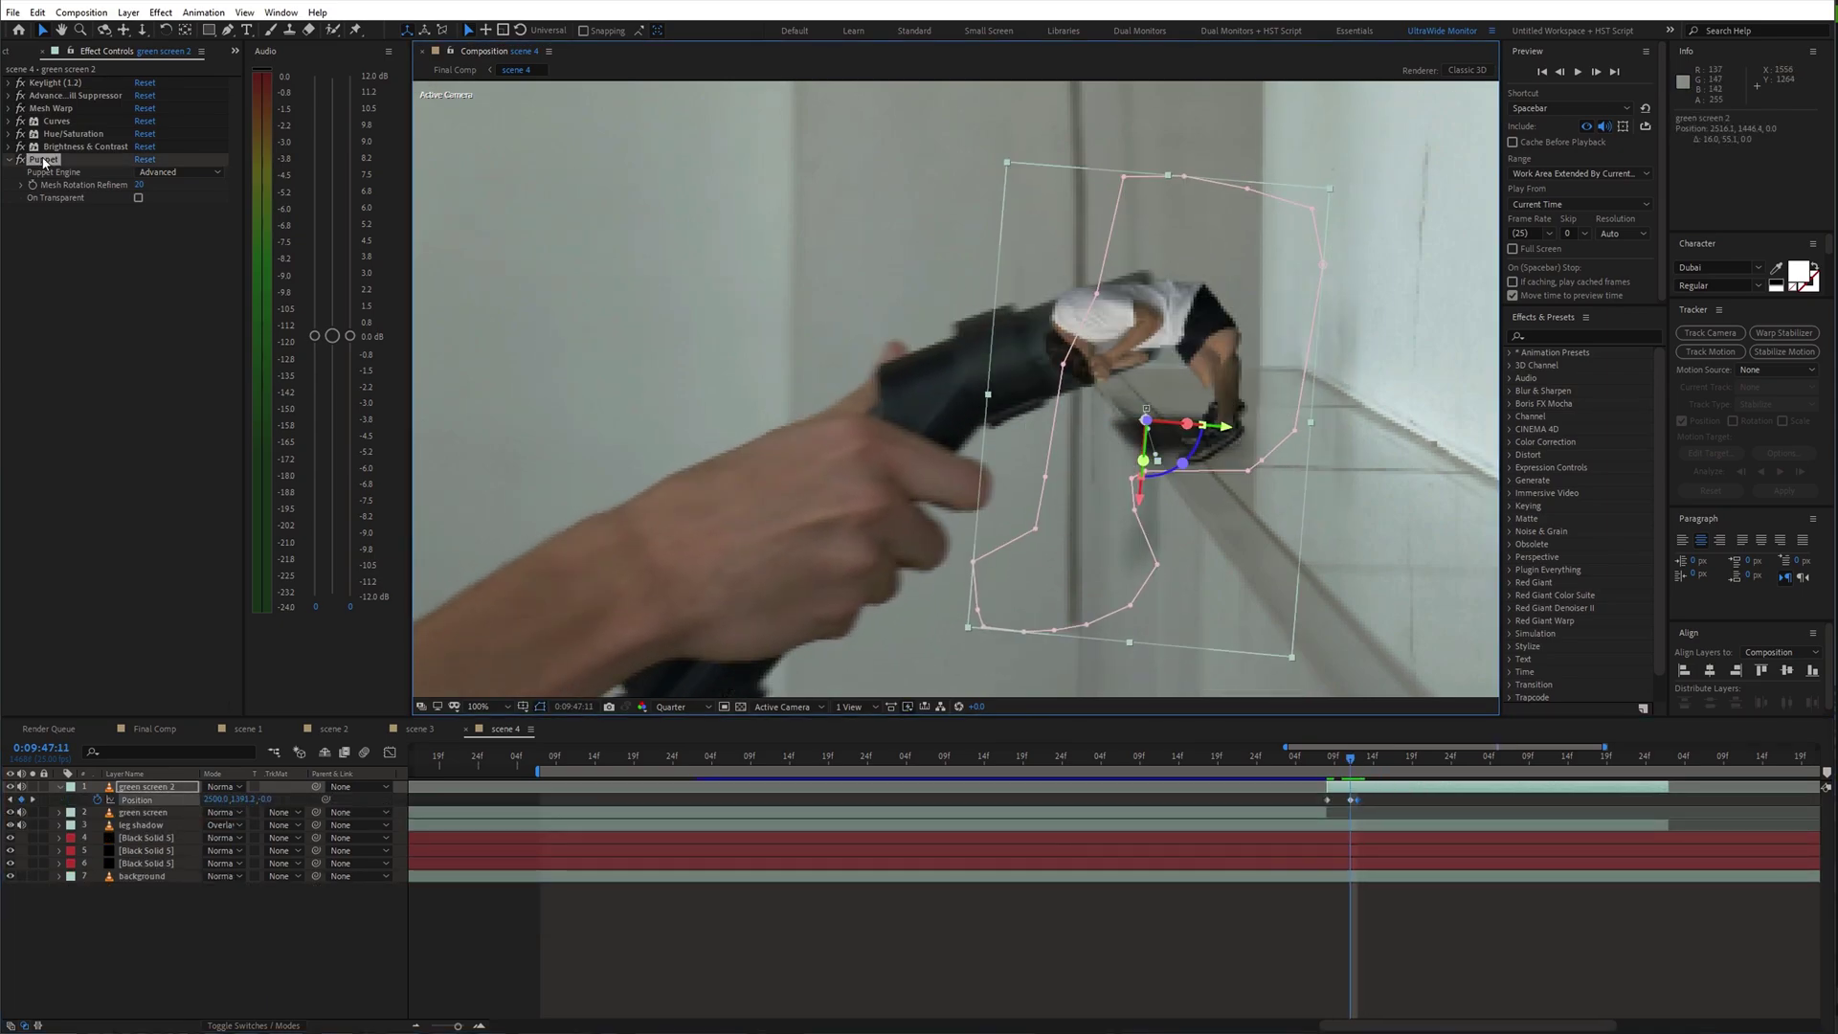
- Continue the deformation frame by frame through 0:09:47:15, pulling the man's torso and legs into the vacuum nozzle
key(Page_Down)
key(Page_Down)
drag(1023, 362, 992, 338)
drag(1098, 307, 887, 349)
key(Page_Down)
key(Page_Down)
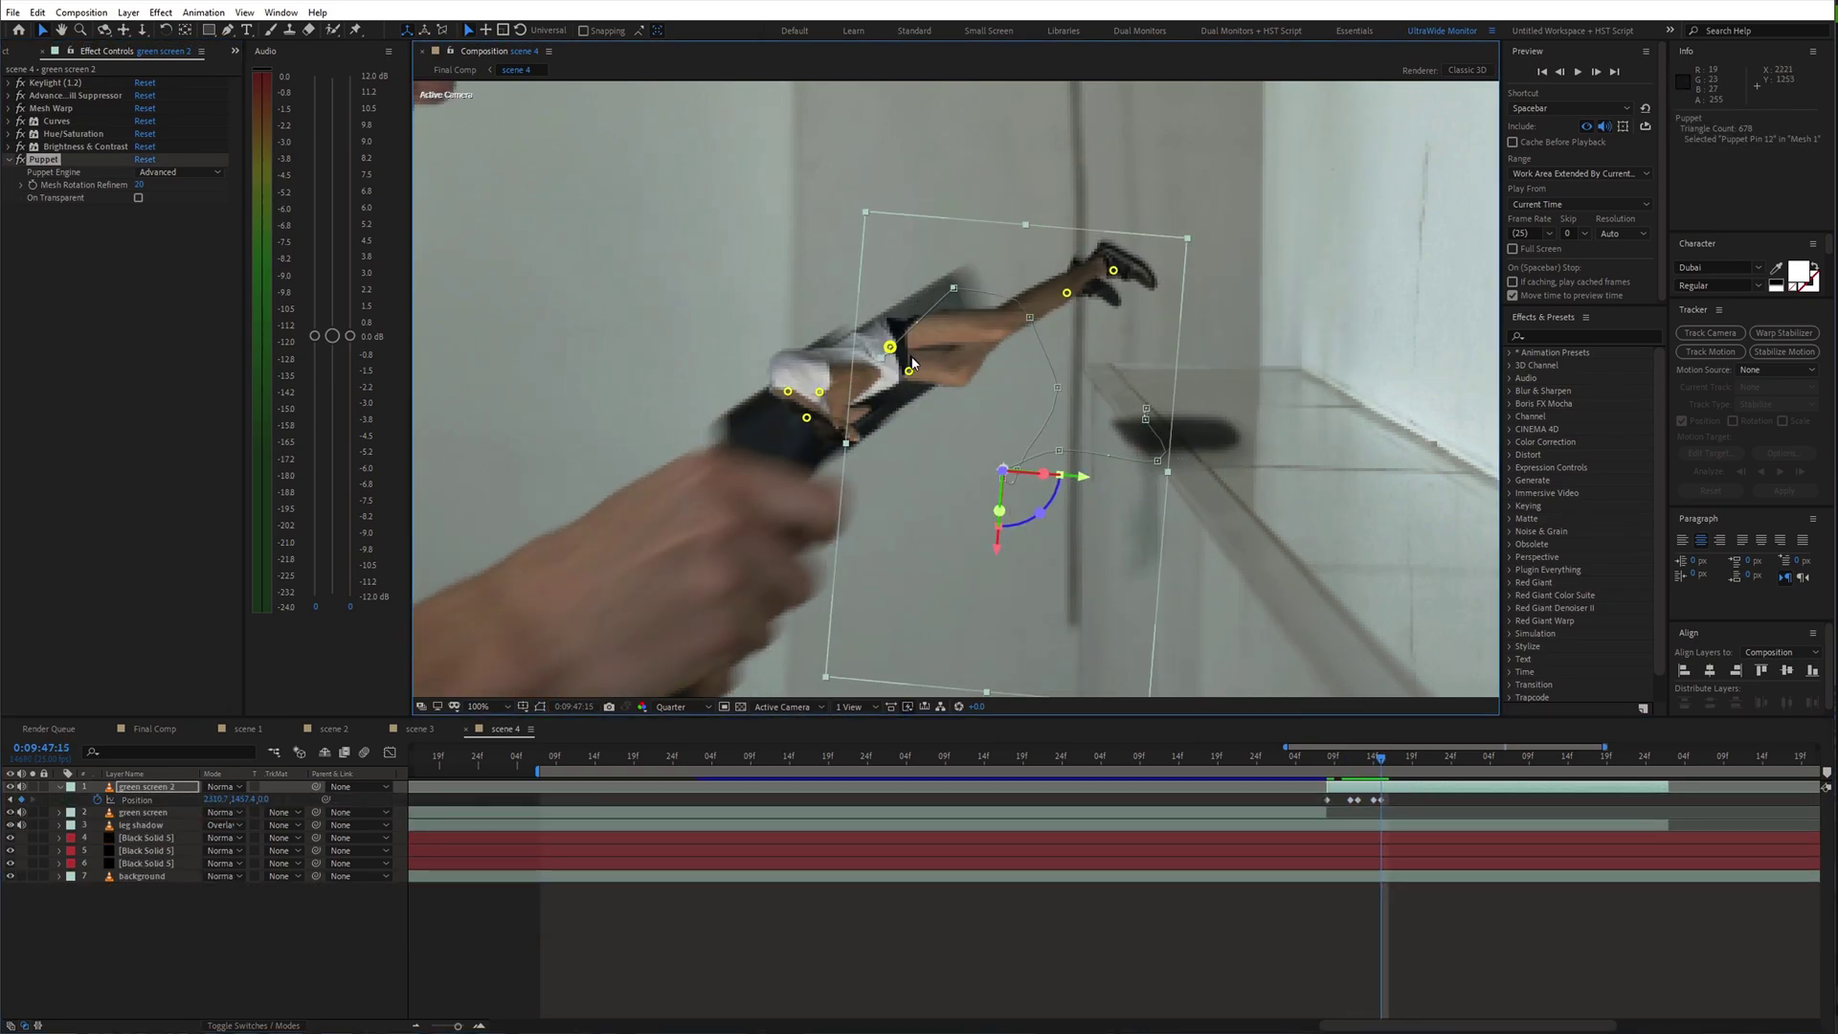
drag(1031, 295, 897, 340)
drag(1096, 261, 945, 335)
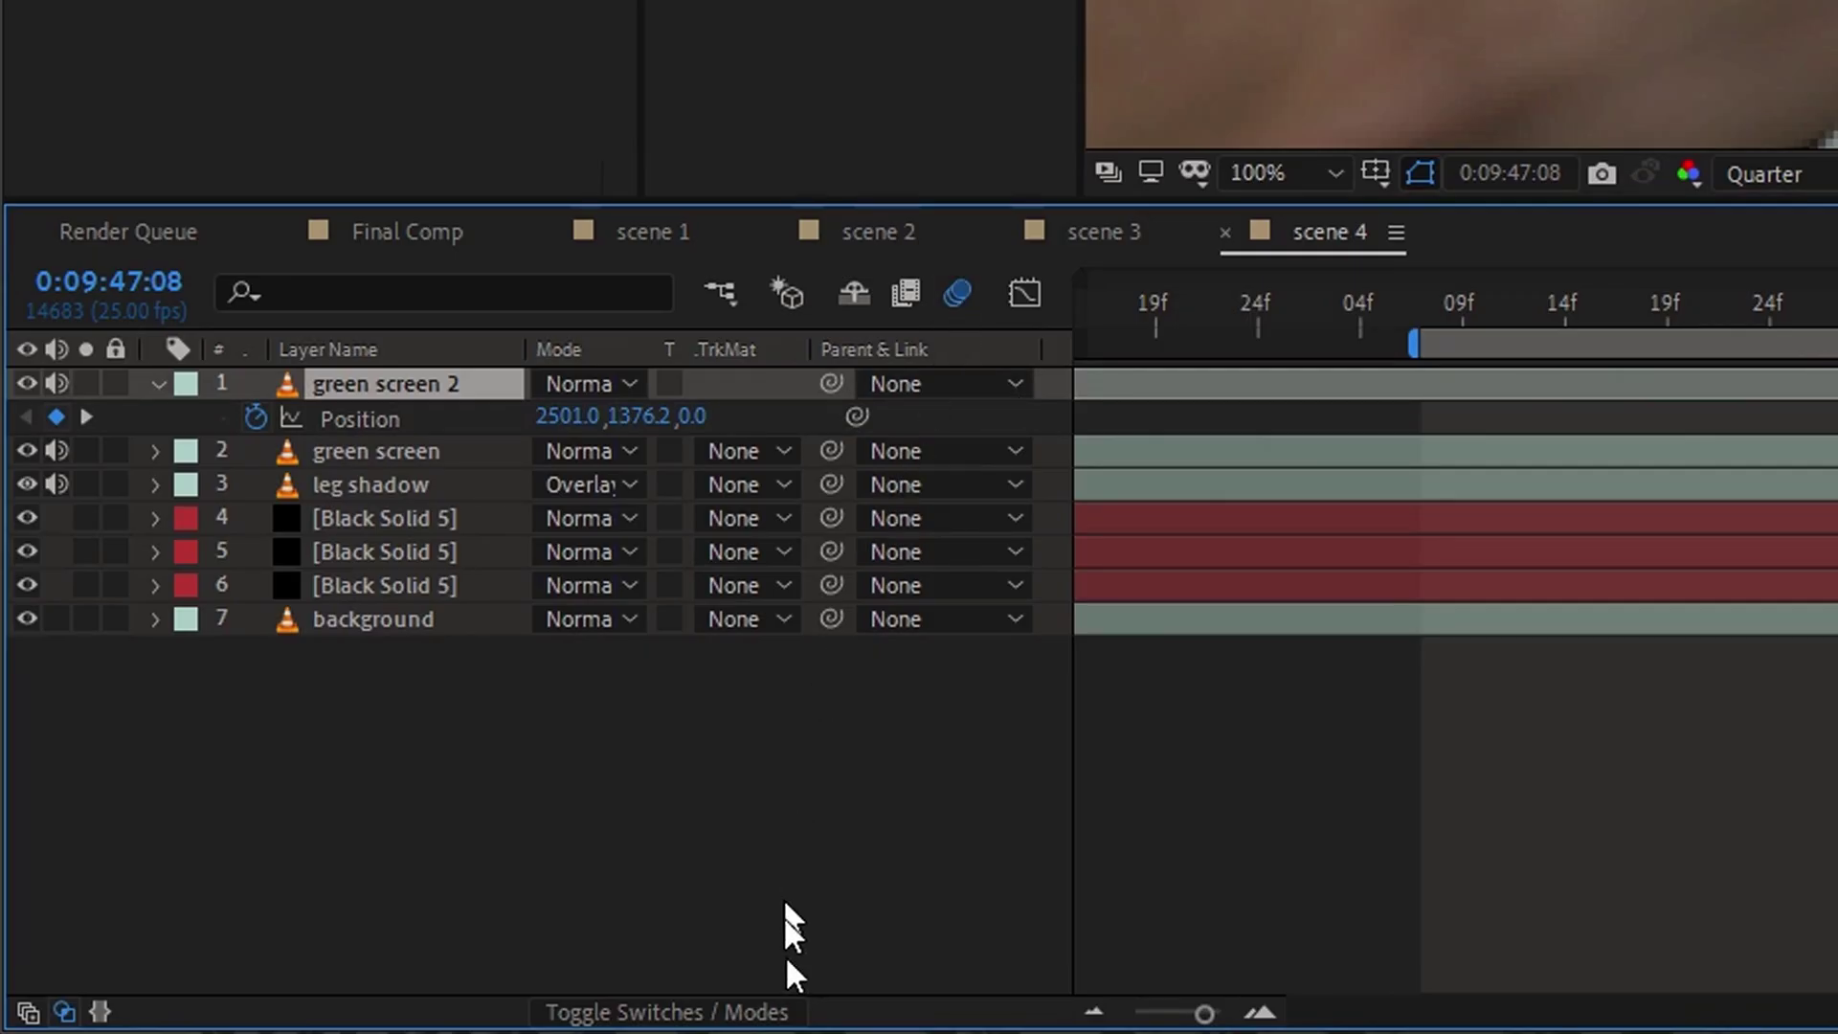
- Enable motion blur on the green screen 2 layer and preview the suction animation
click(777, 1012)
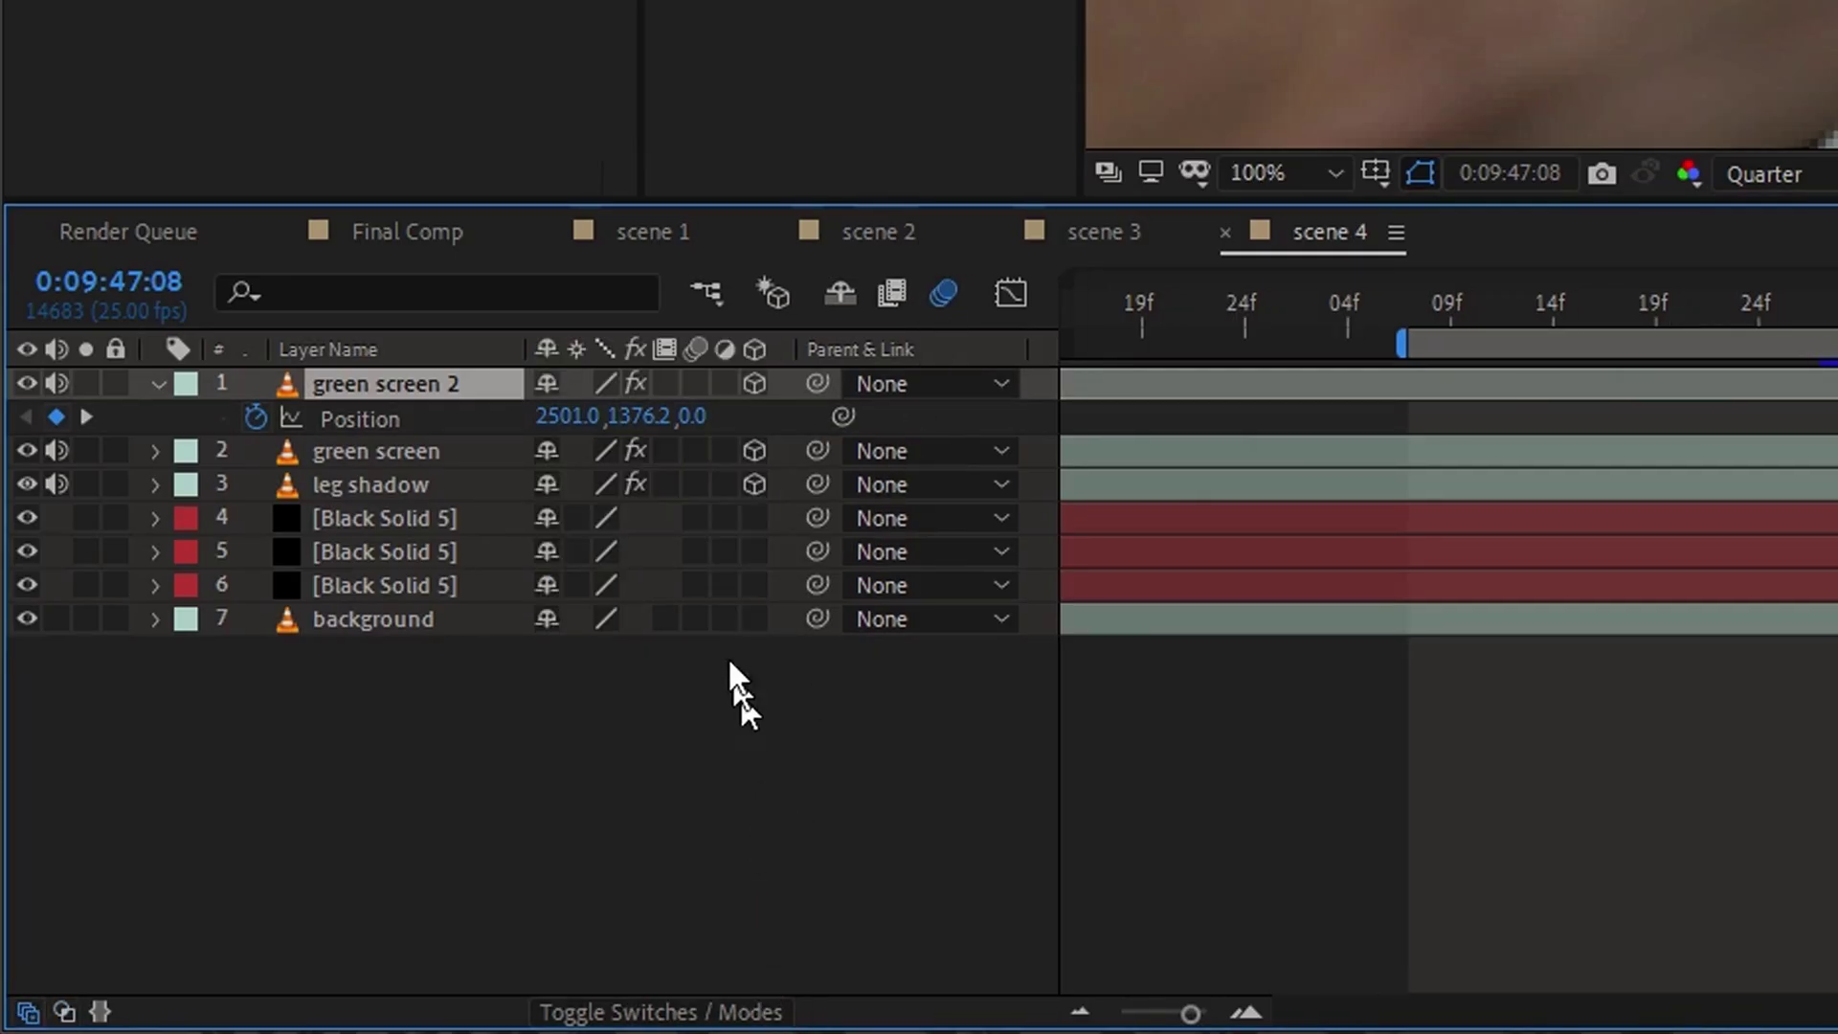
click(697, 381)
key(space)
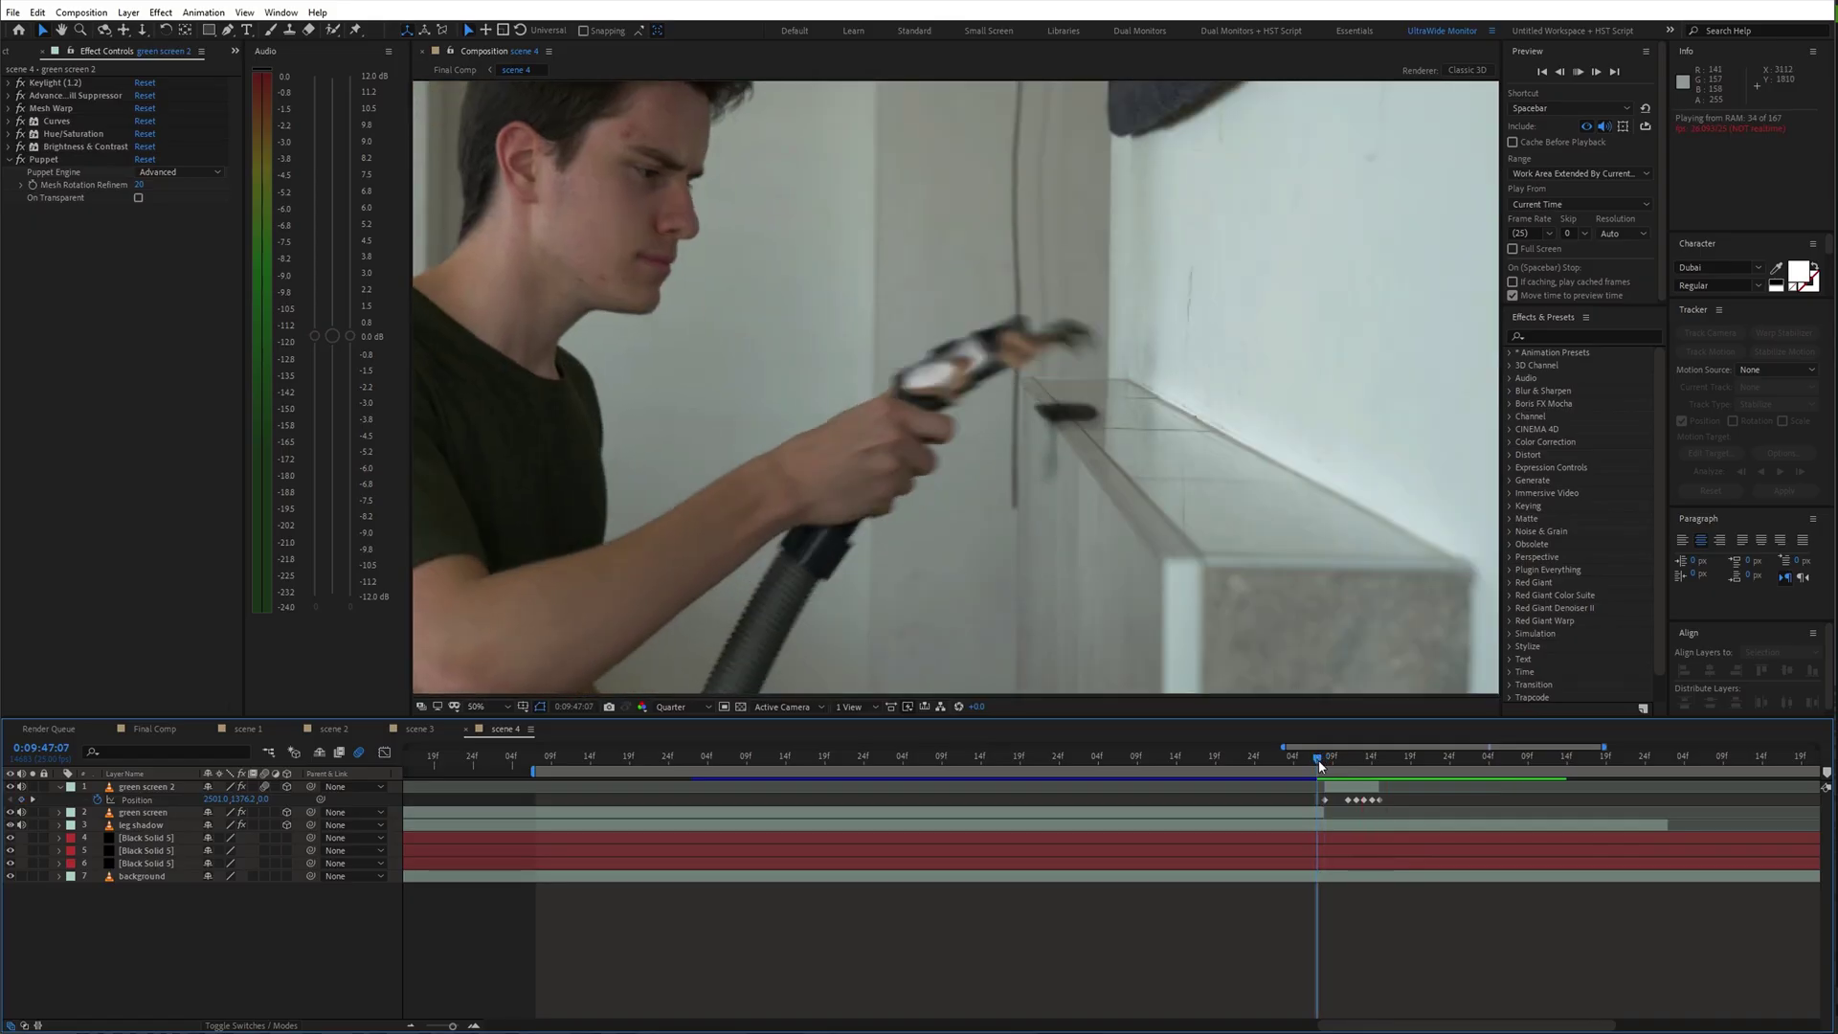
mouse_move(1319, 766)
mouse_down()
mouse_move(1378, 760)
mouse_move(1322, 757)
mouse_up()
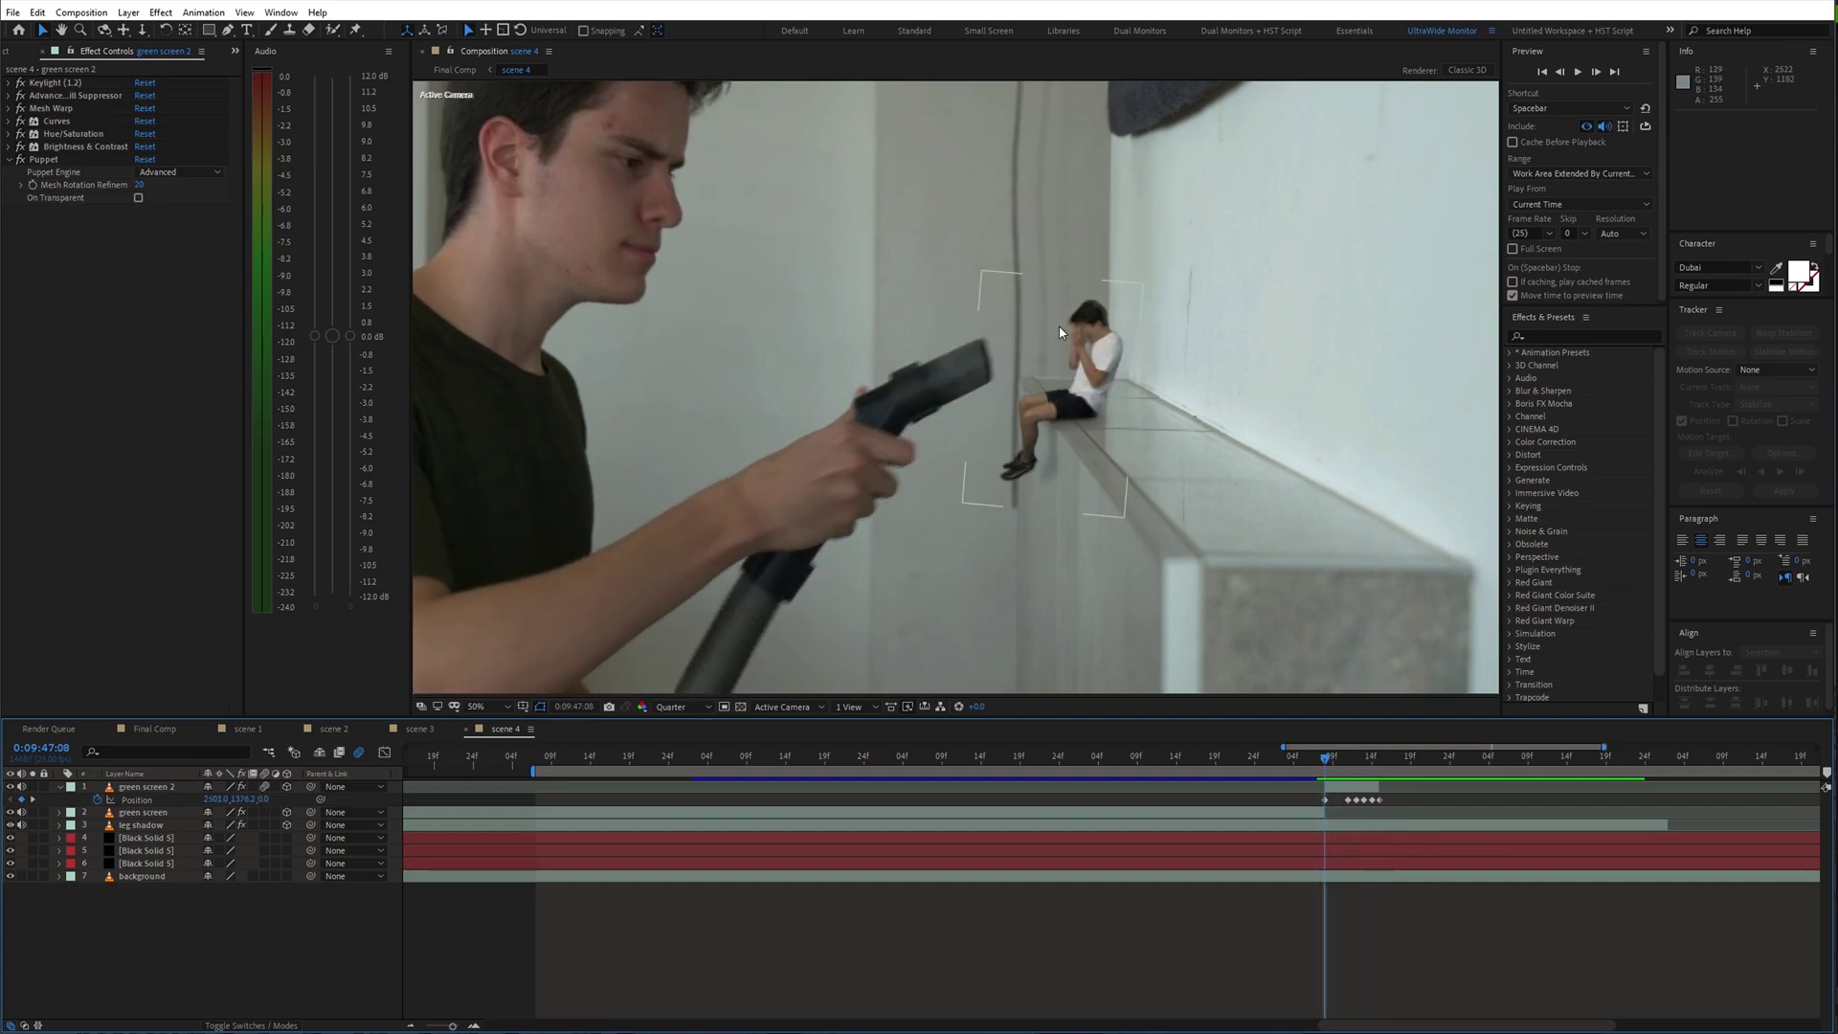
- Duplicate the background layer, move the copy above all other layers and rename it "vacuum cleaner 2"
scroll(1058, 326, up, 1)
key(u)
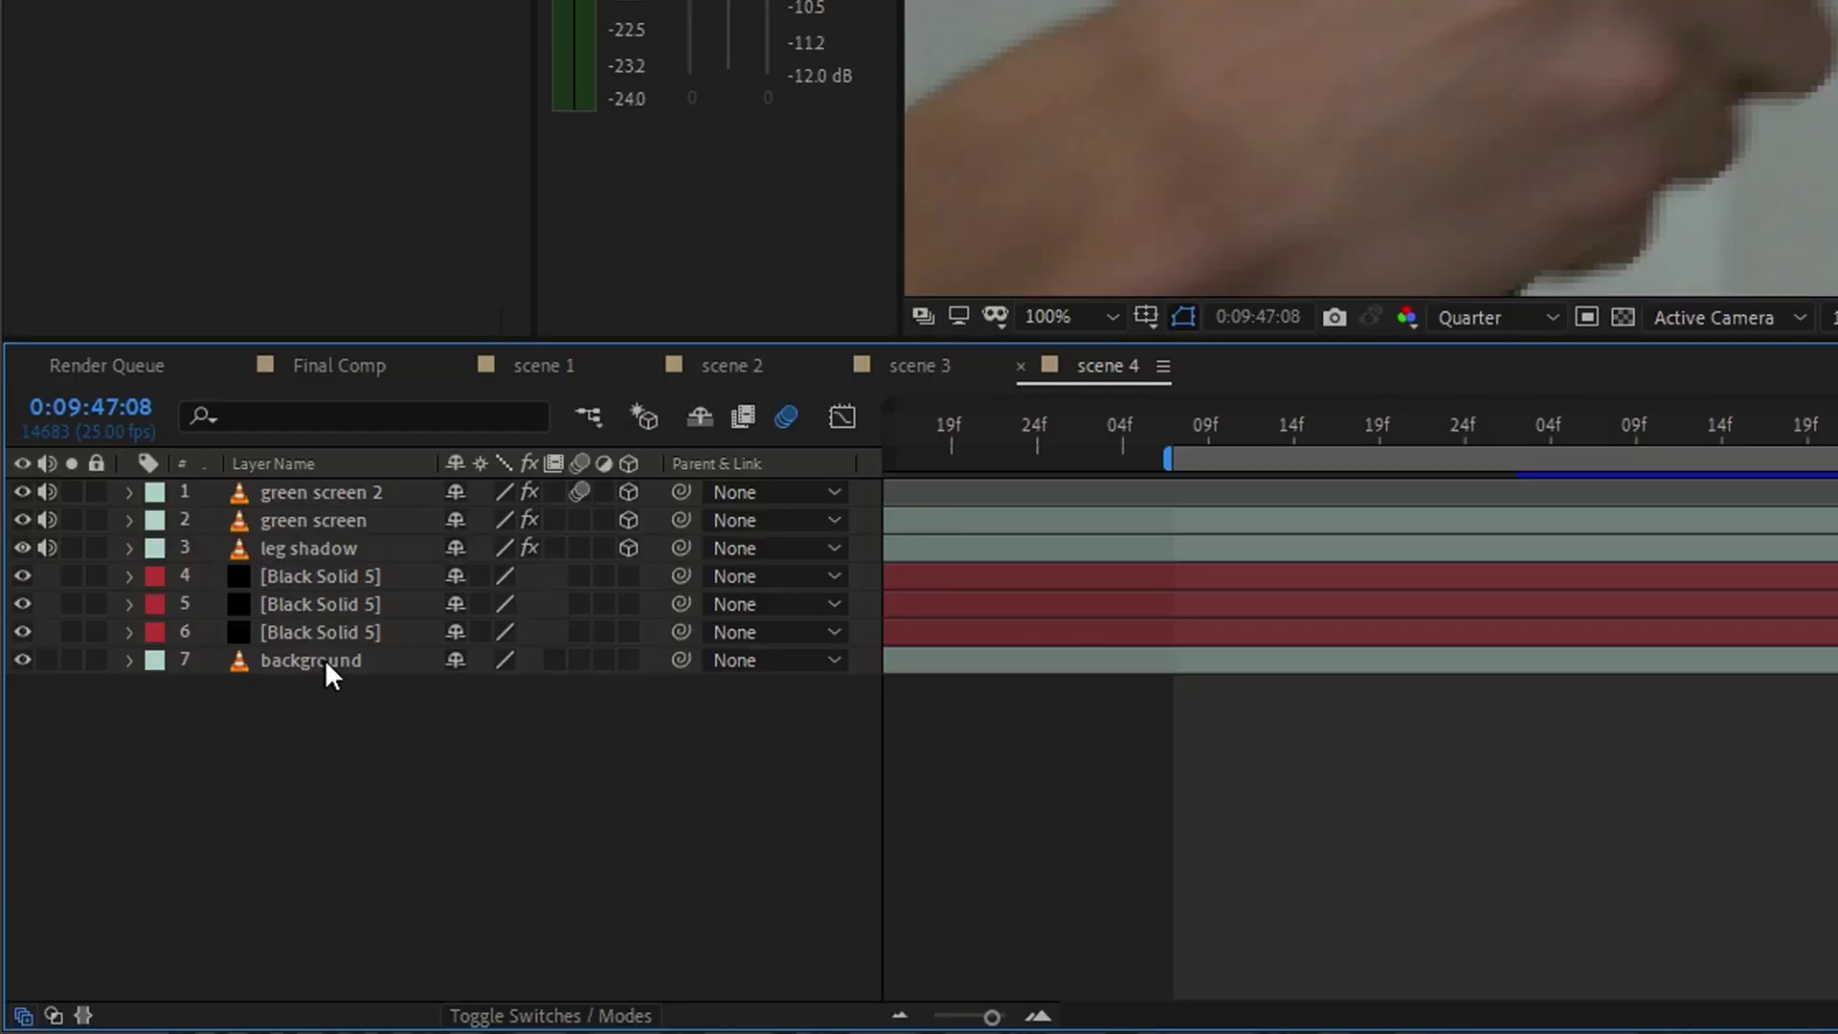
click(325, 658)
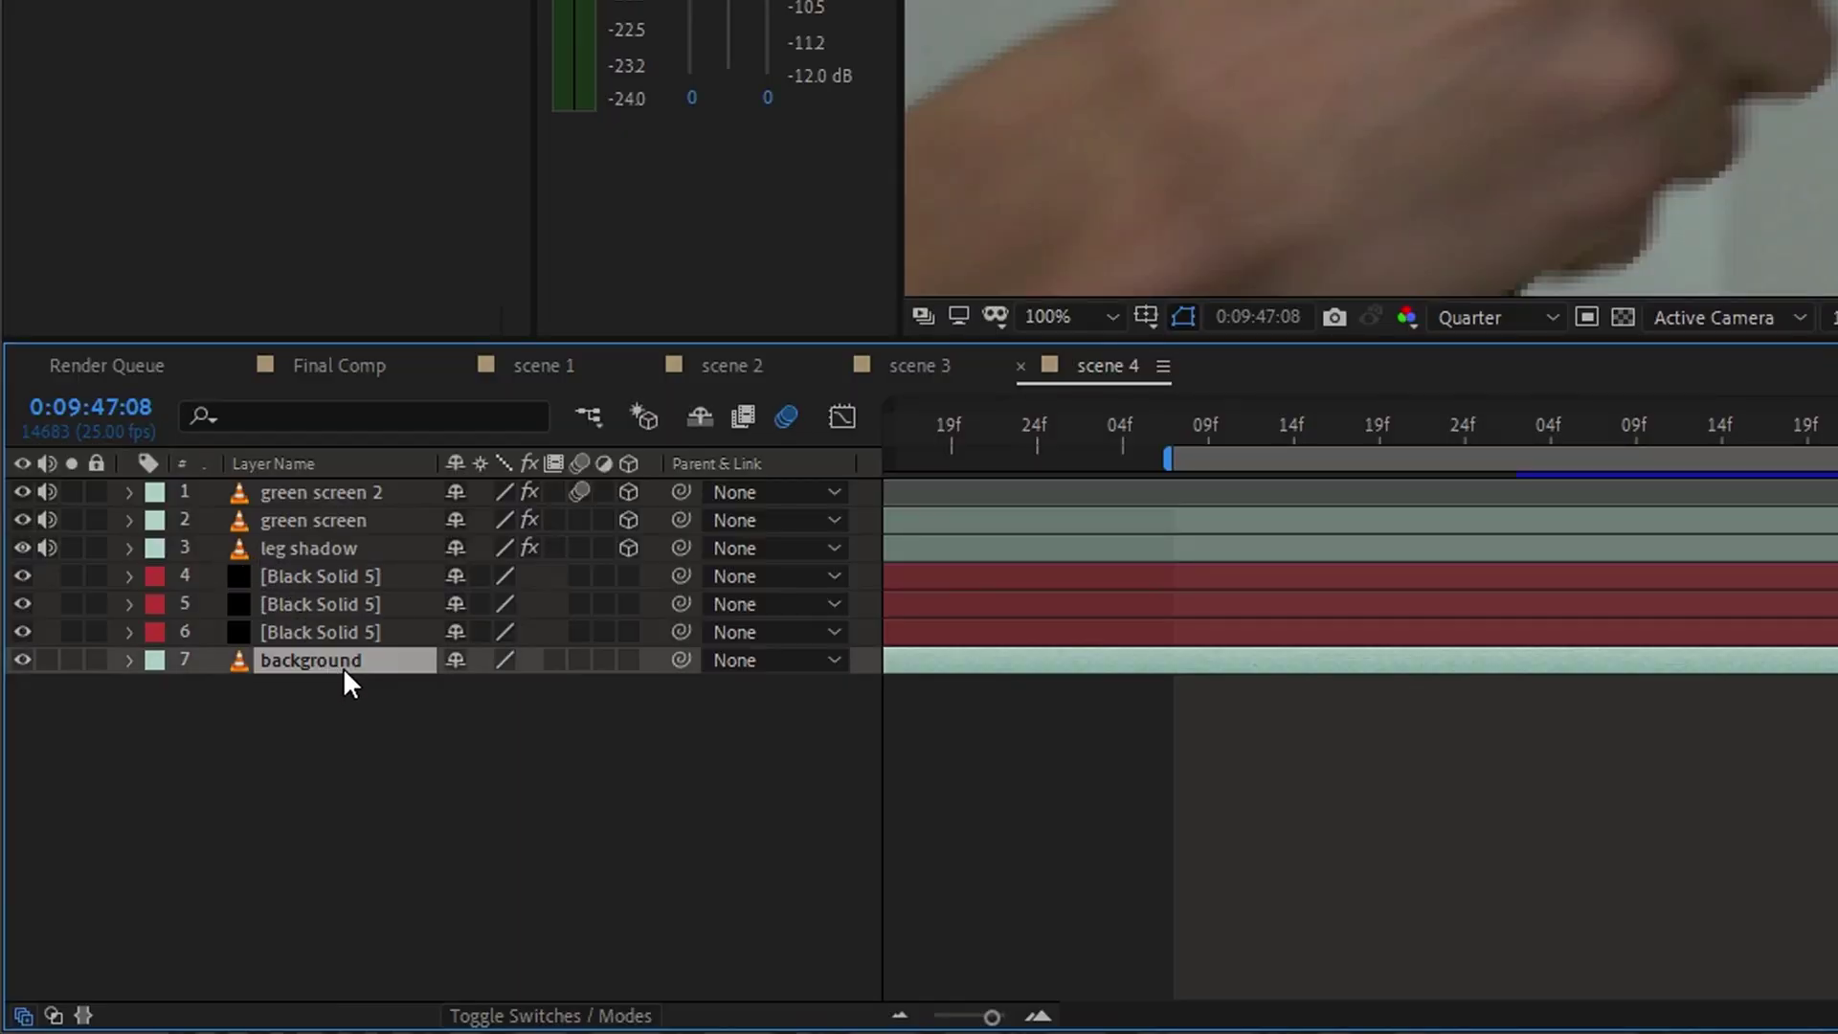
key(ctrl+d)
drag(340, 663, 354, 486)
key(Return)
text(vacuum cleaner 2)
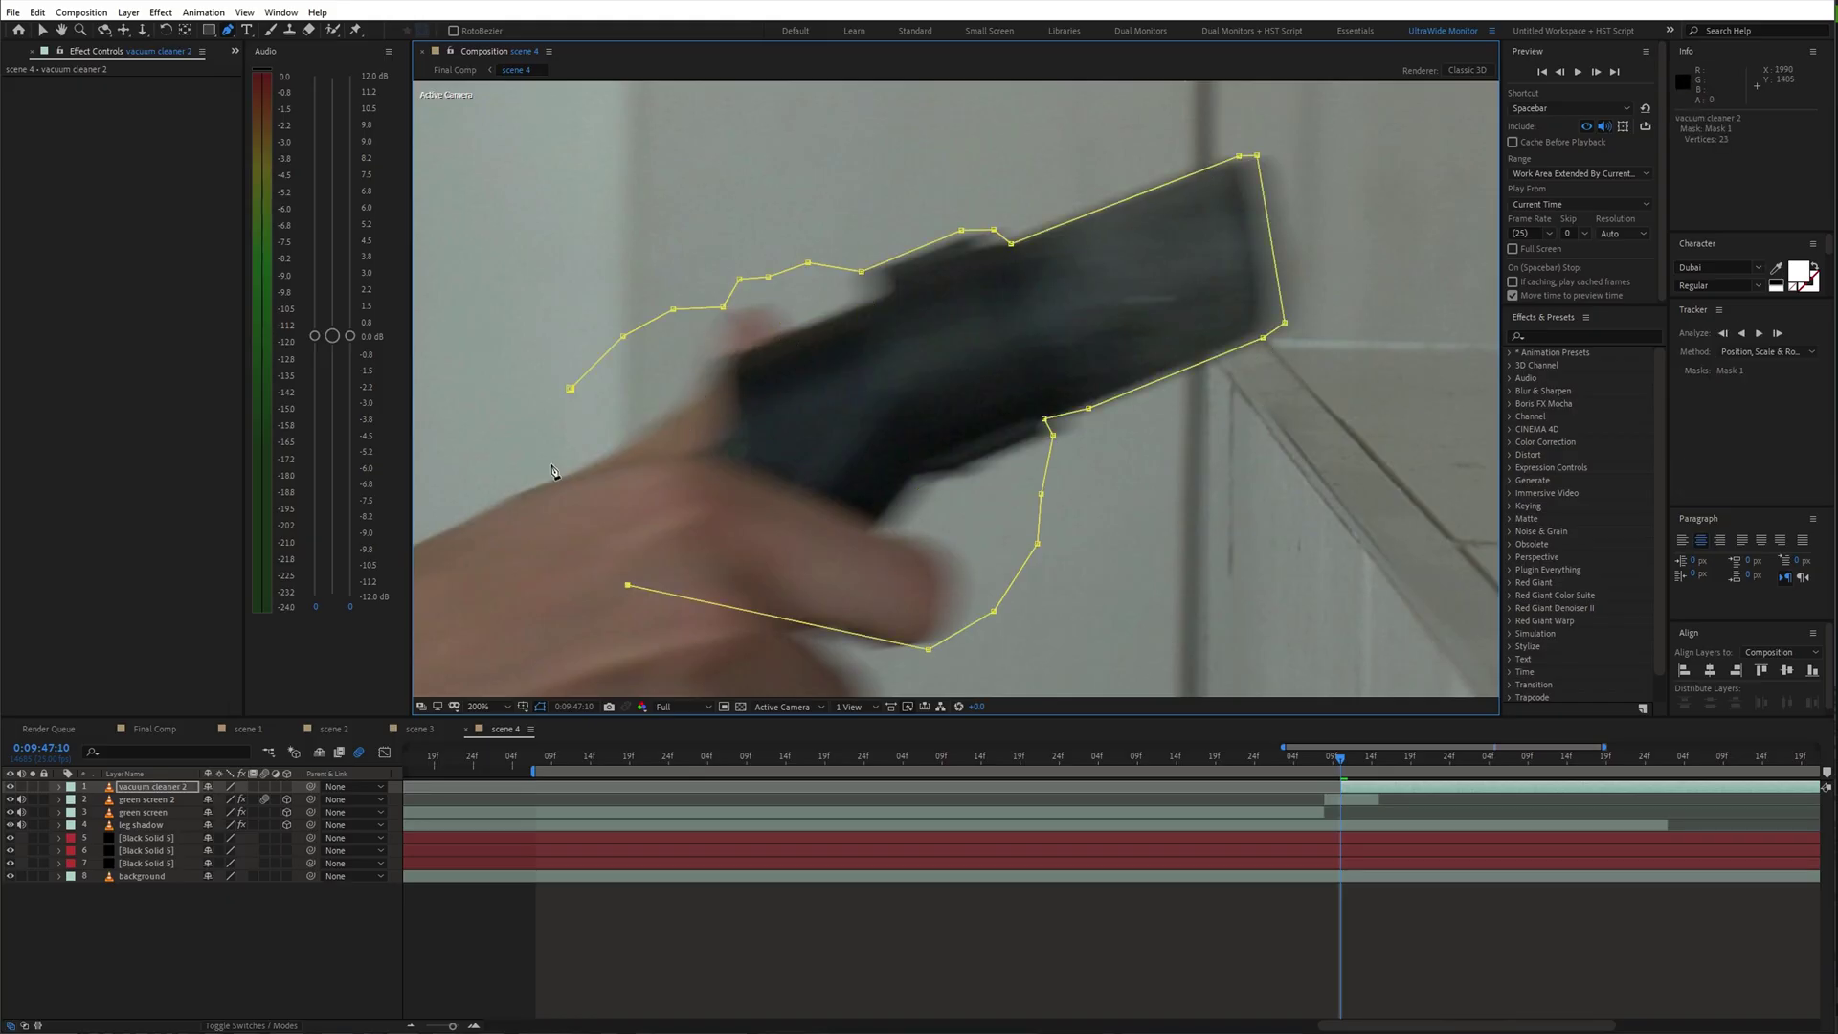
- Complete the mask around the nozzle and hand on vacuum cleaner 2, and keyframe its path frame by frame to follow the nozzle
key(alt+shift+m)
key(comma)
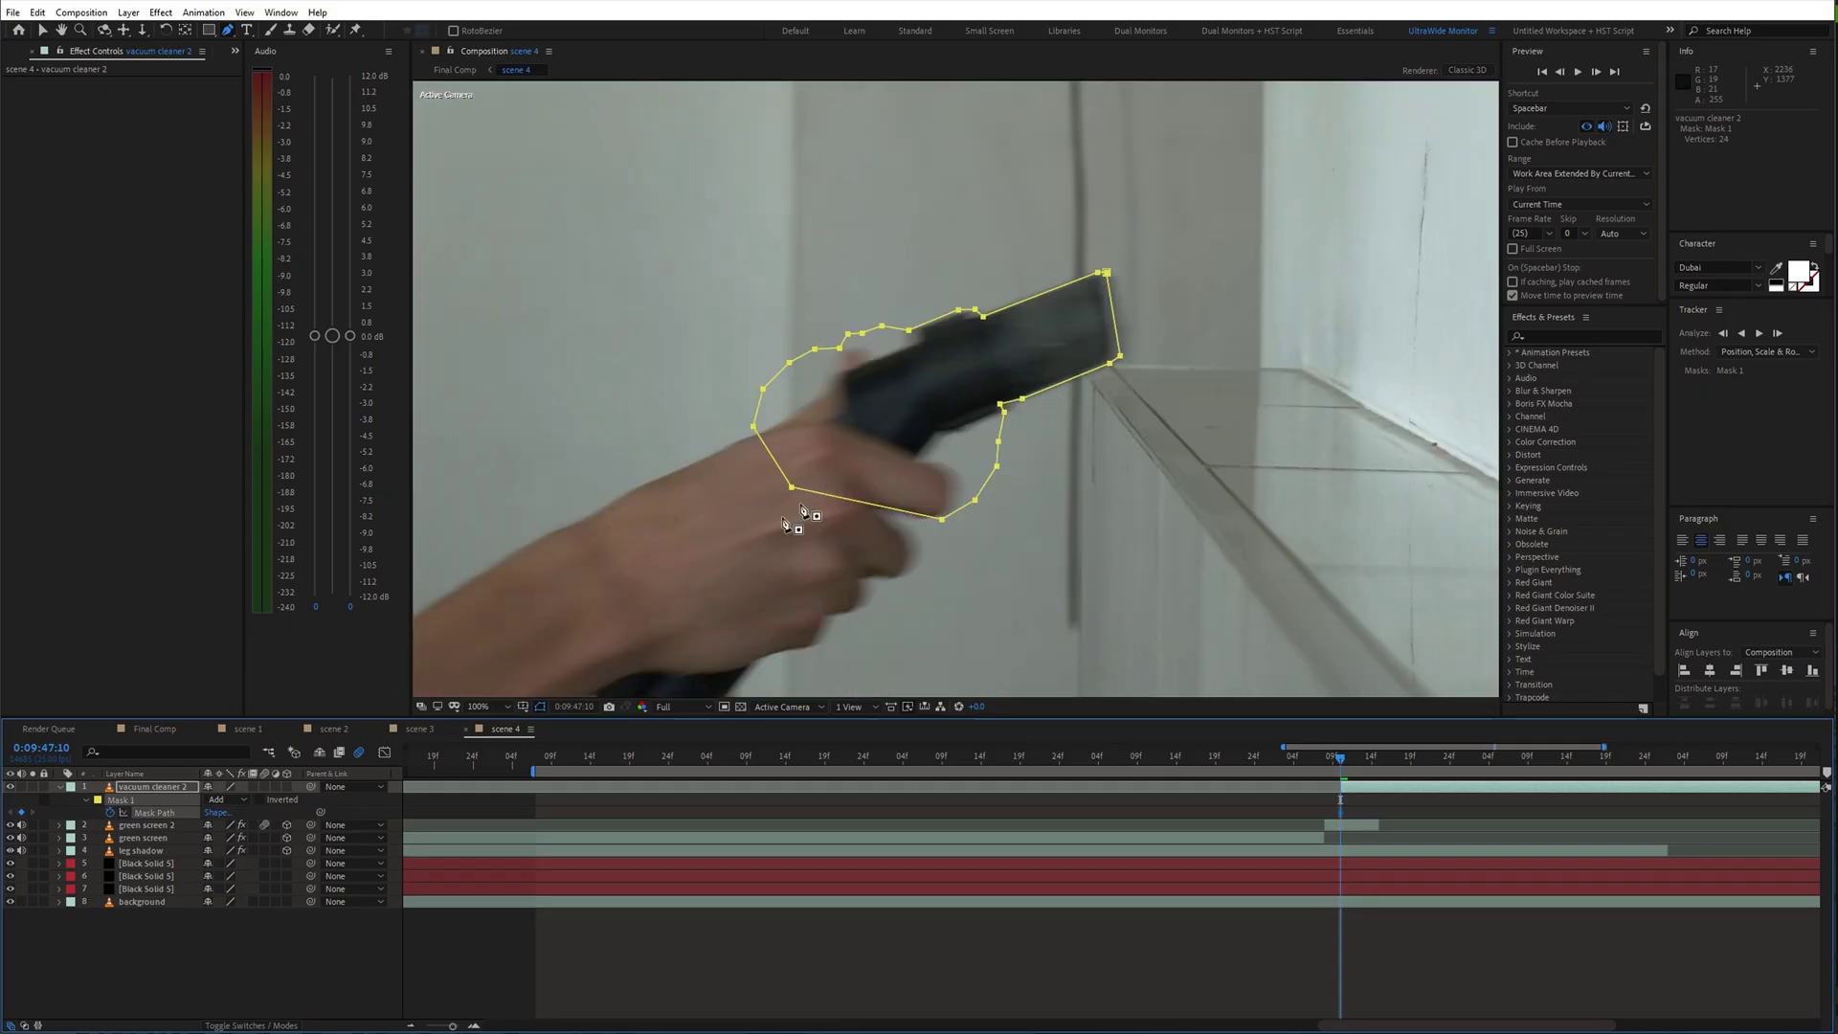
key(period)
key(Page_Down)
key(Page_Down)
drag(1134, 256, 1125, 253)
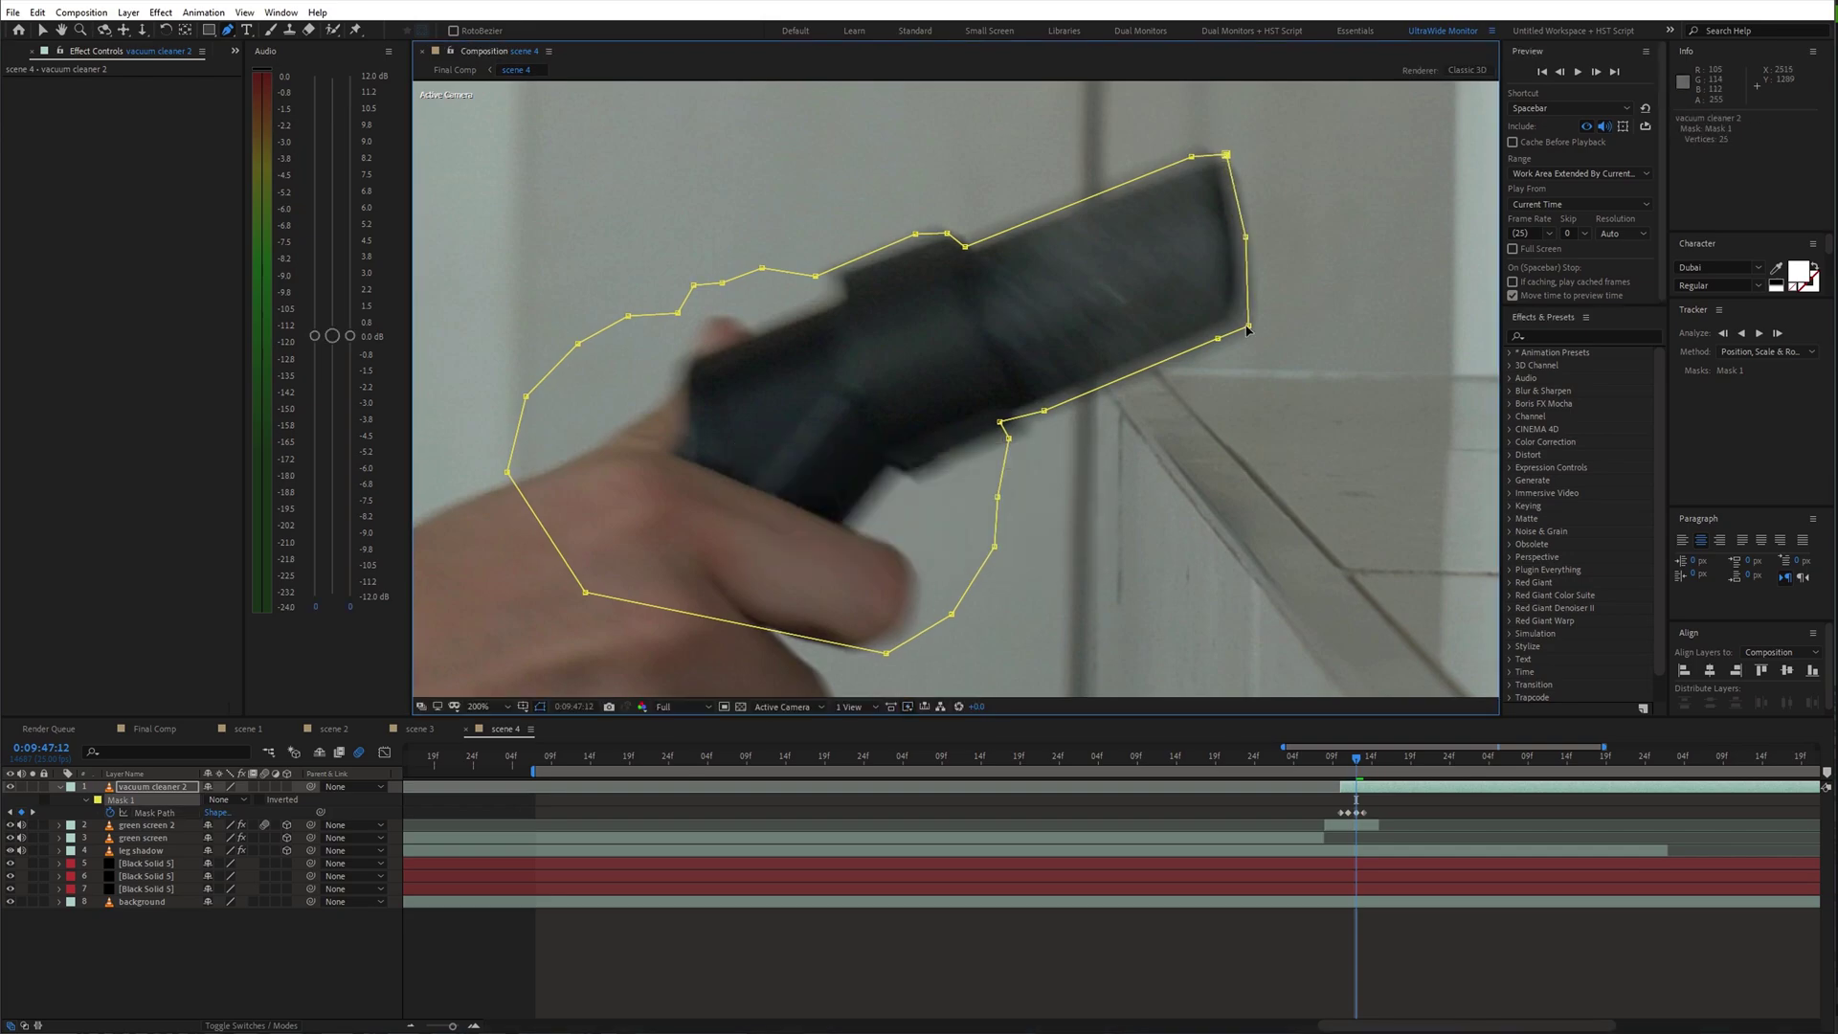
key(Page_Down)
key(Page_Down)
drag(927, 278, 704, 340)
key(Page_Down)
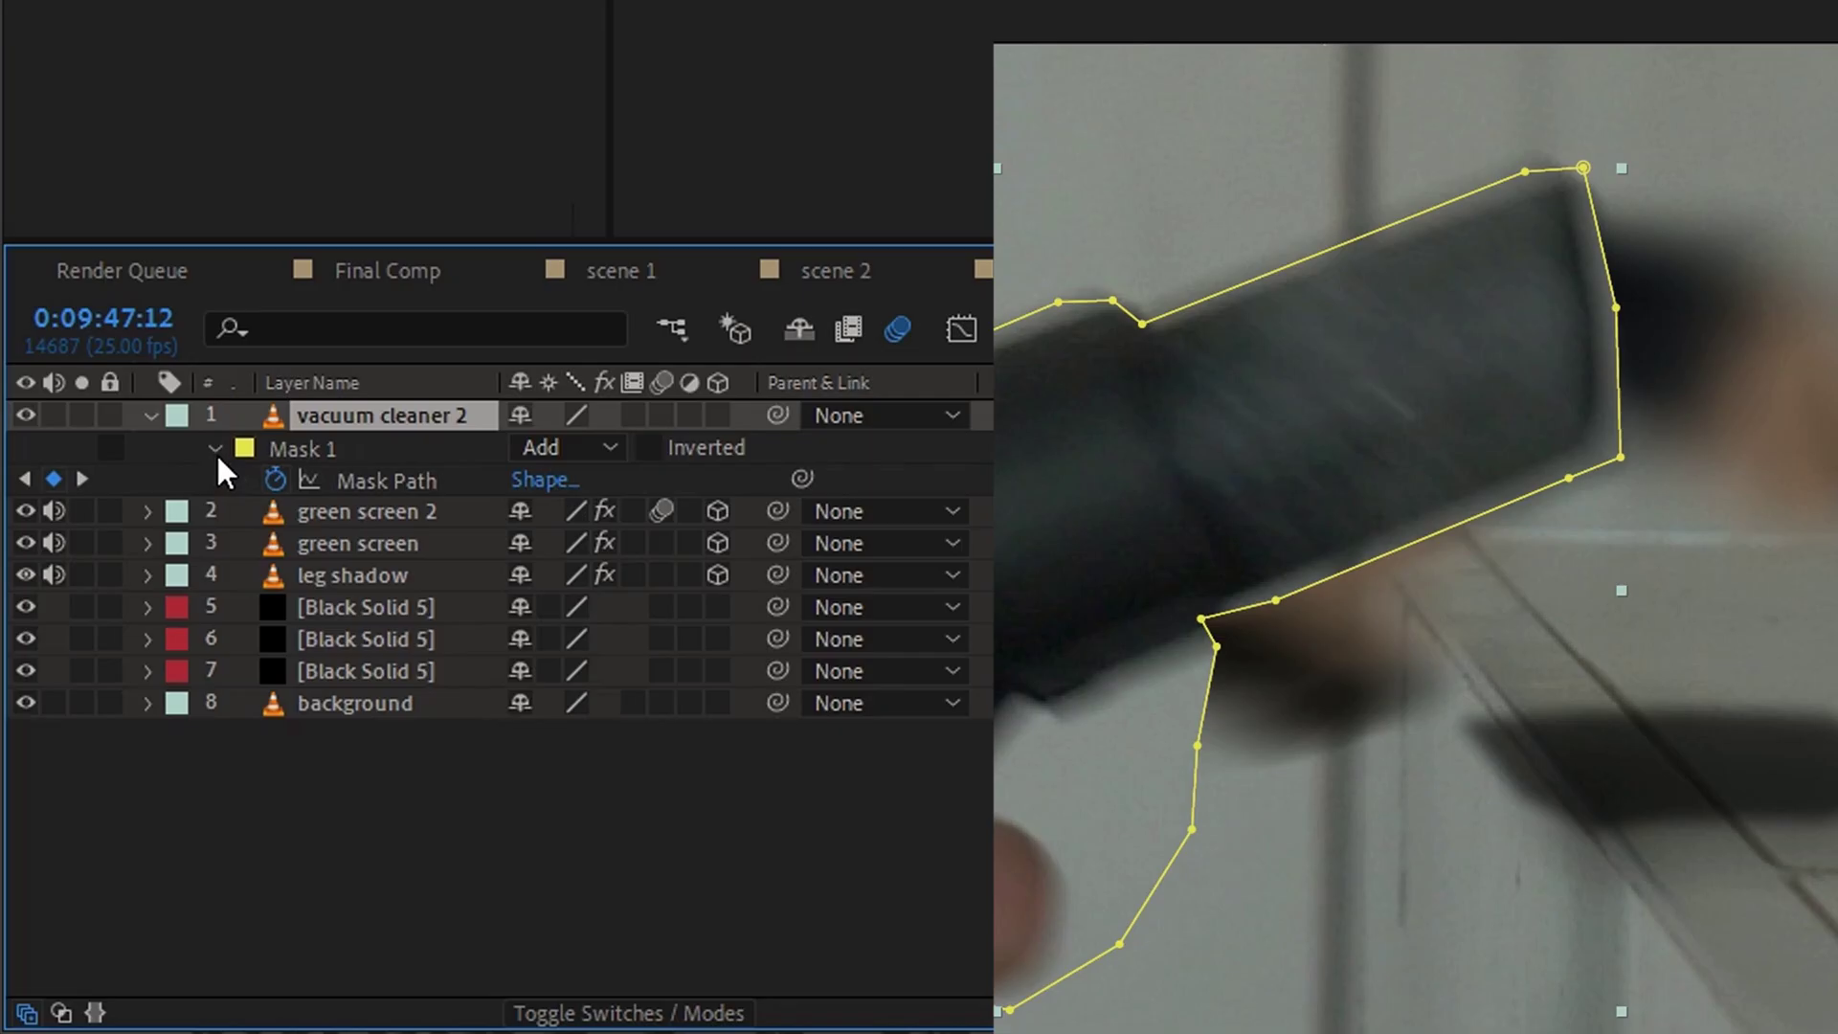
- Solo vacuum cleaner 2, set its mask feather to 15 pixels and contract the mask with a negative expansion
click(86, 800)
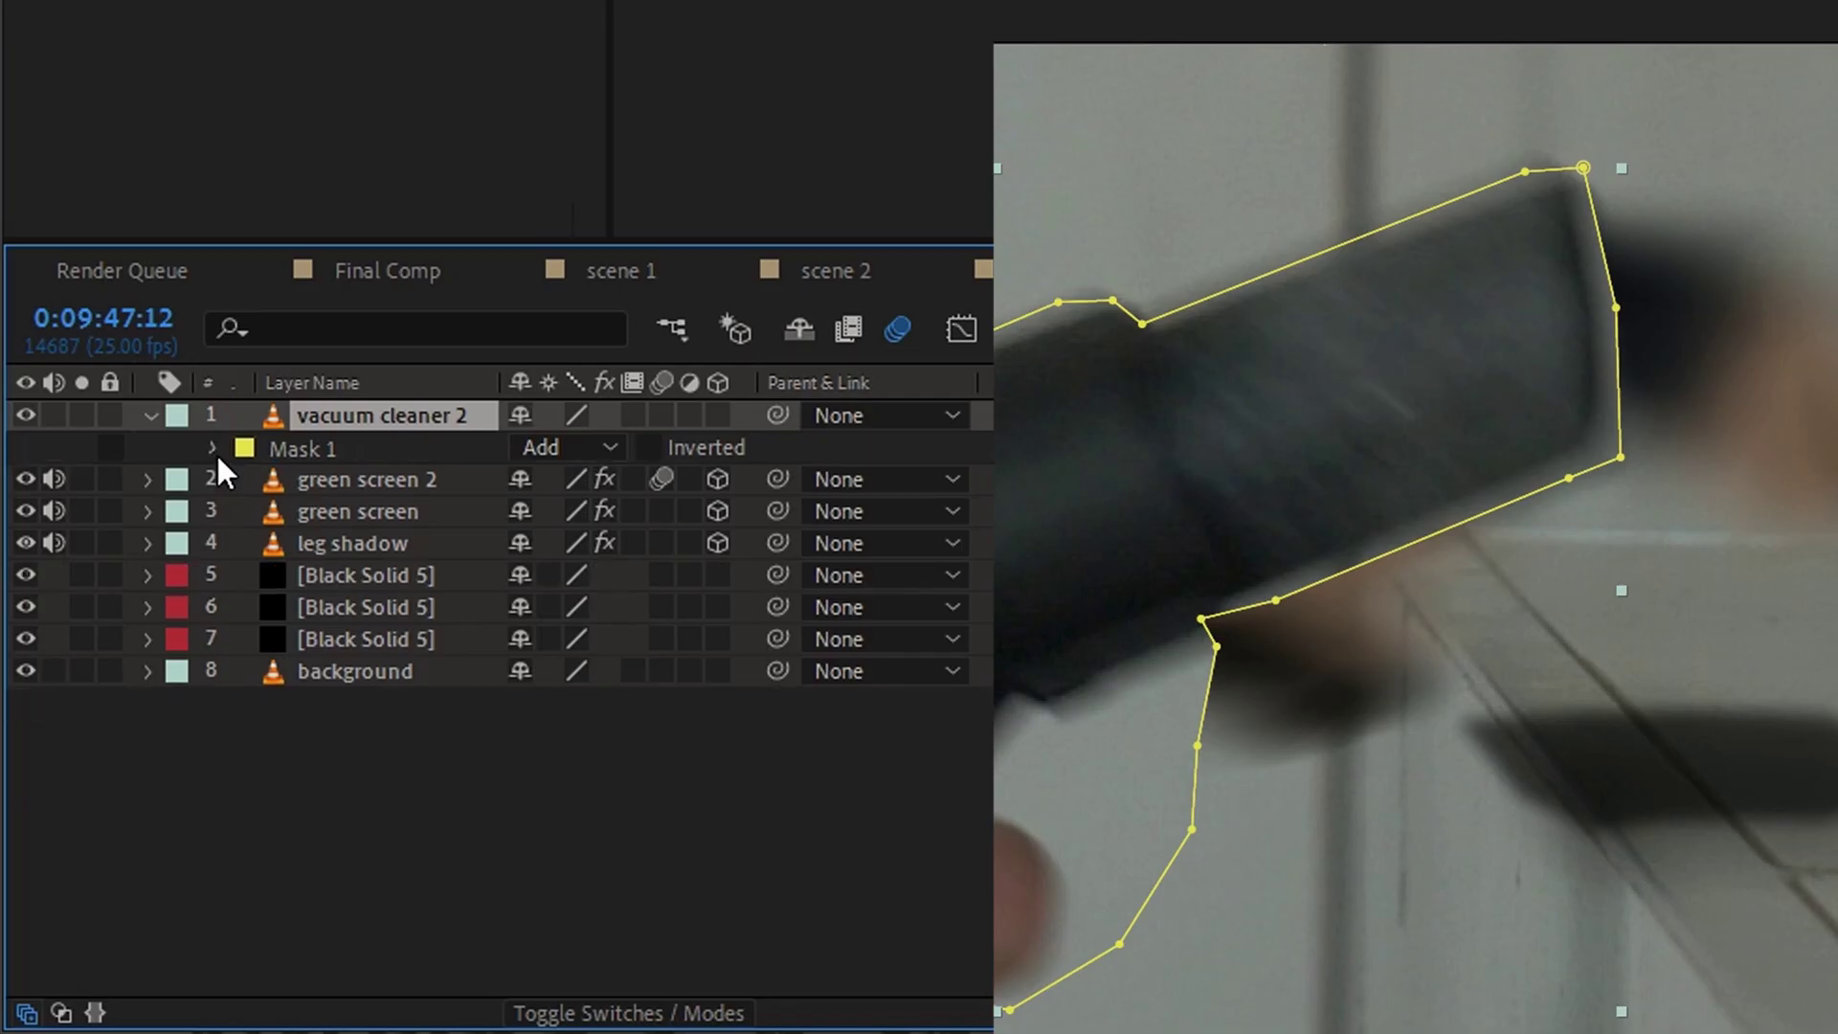
click(86, 800)
drag(220, 824, 388, 833)
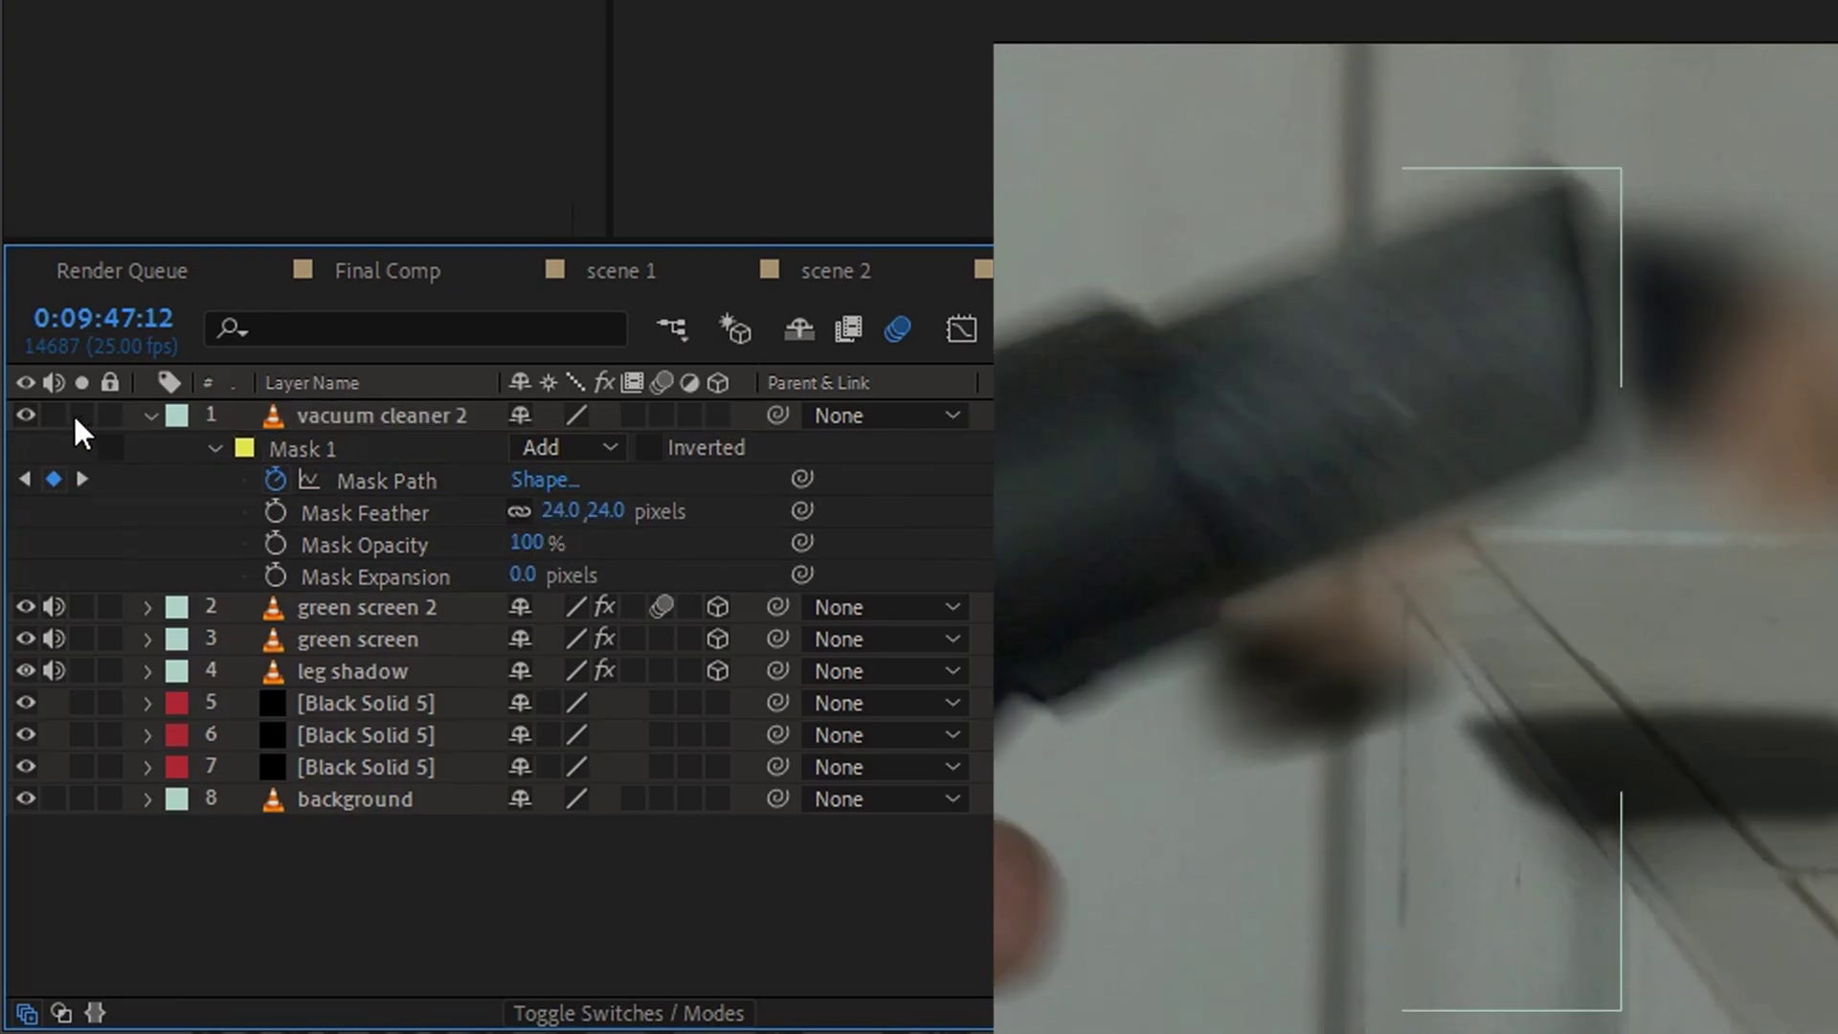
click(82, 415)
drag(523, 575, 542, 580)
click(963, 532)
drag(607, 511, 586, 511)
click(658, 544)
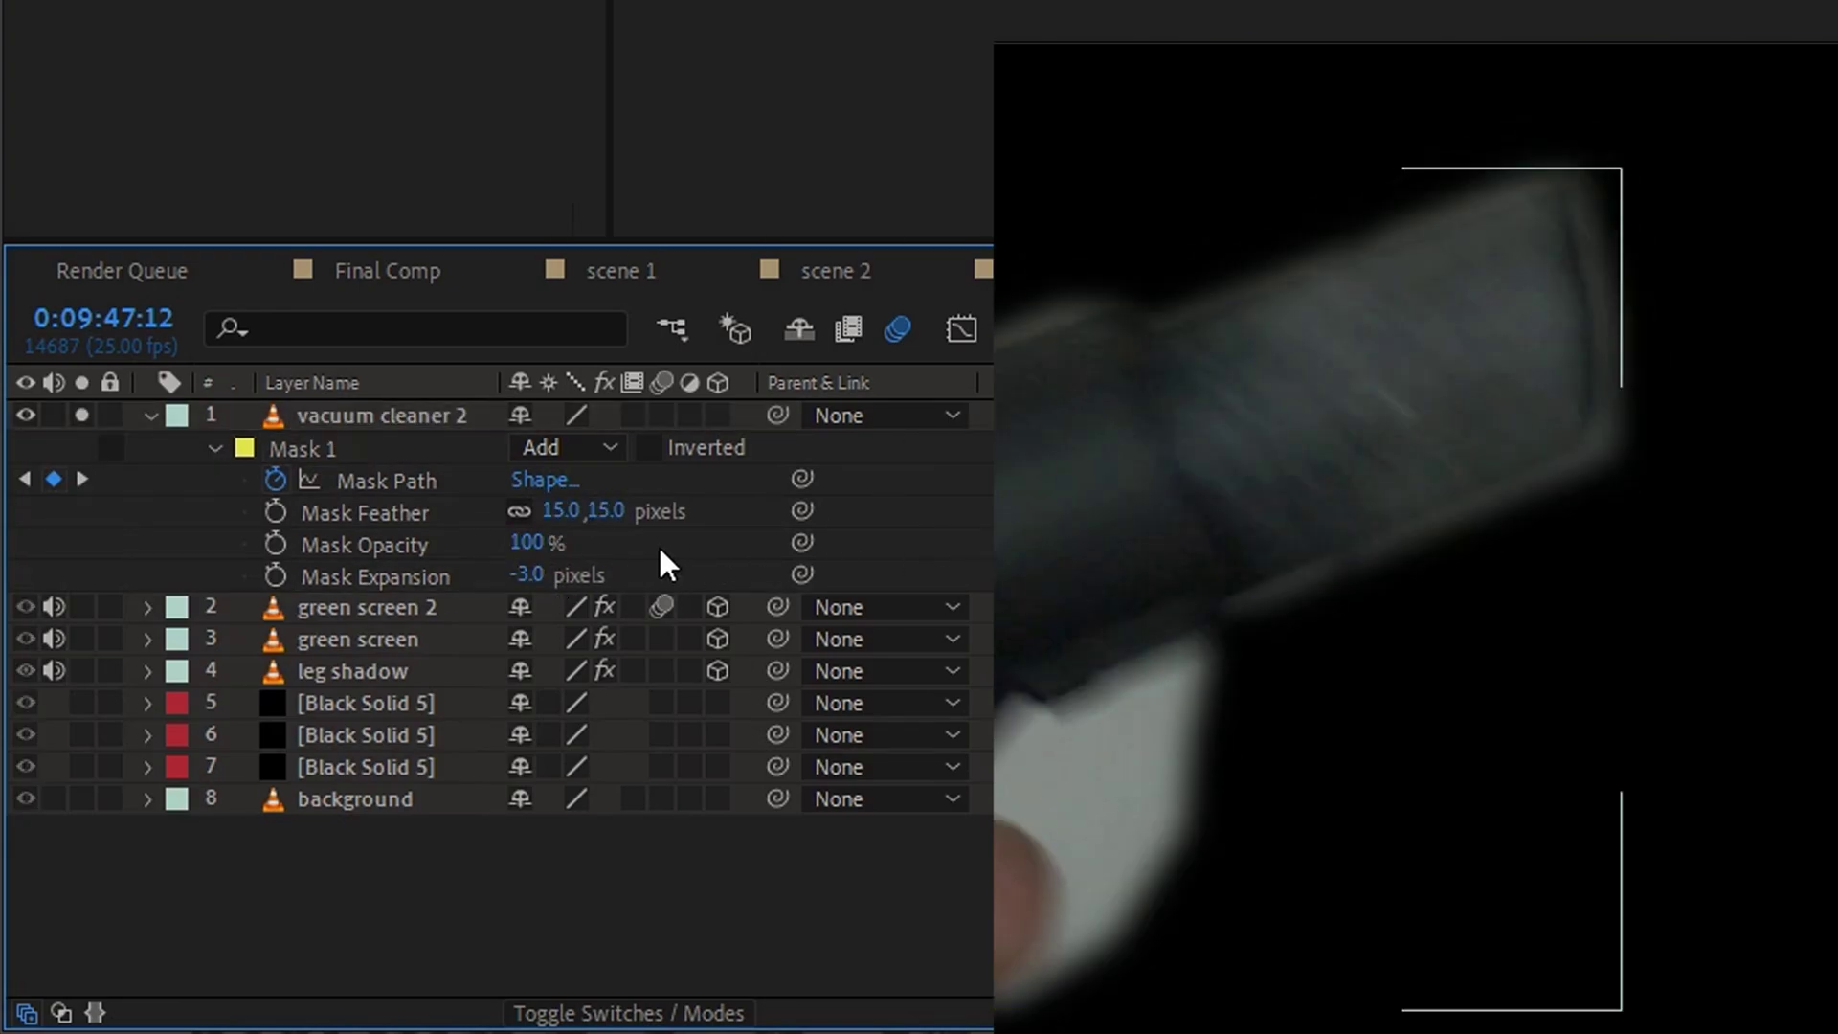
drag(532, 574, 522, 575)
click(699, 565)
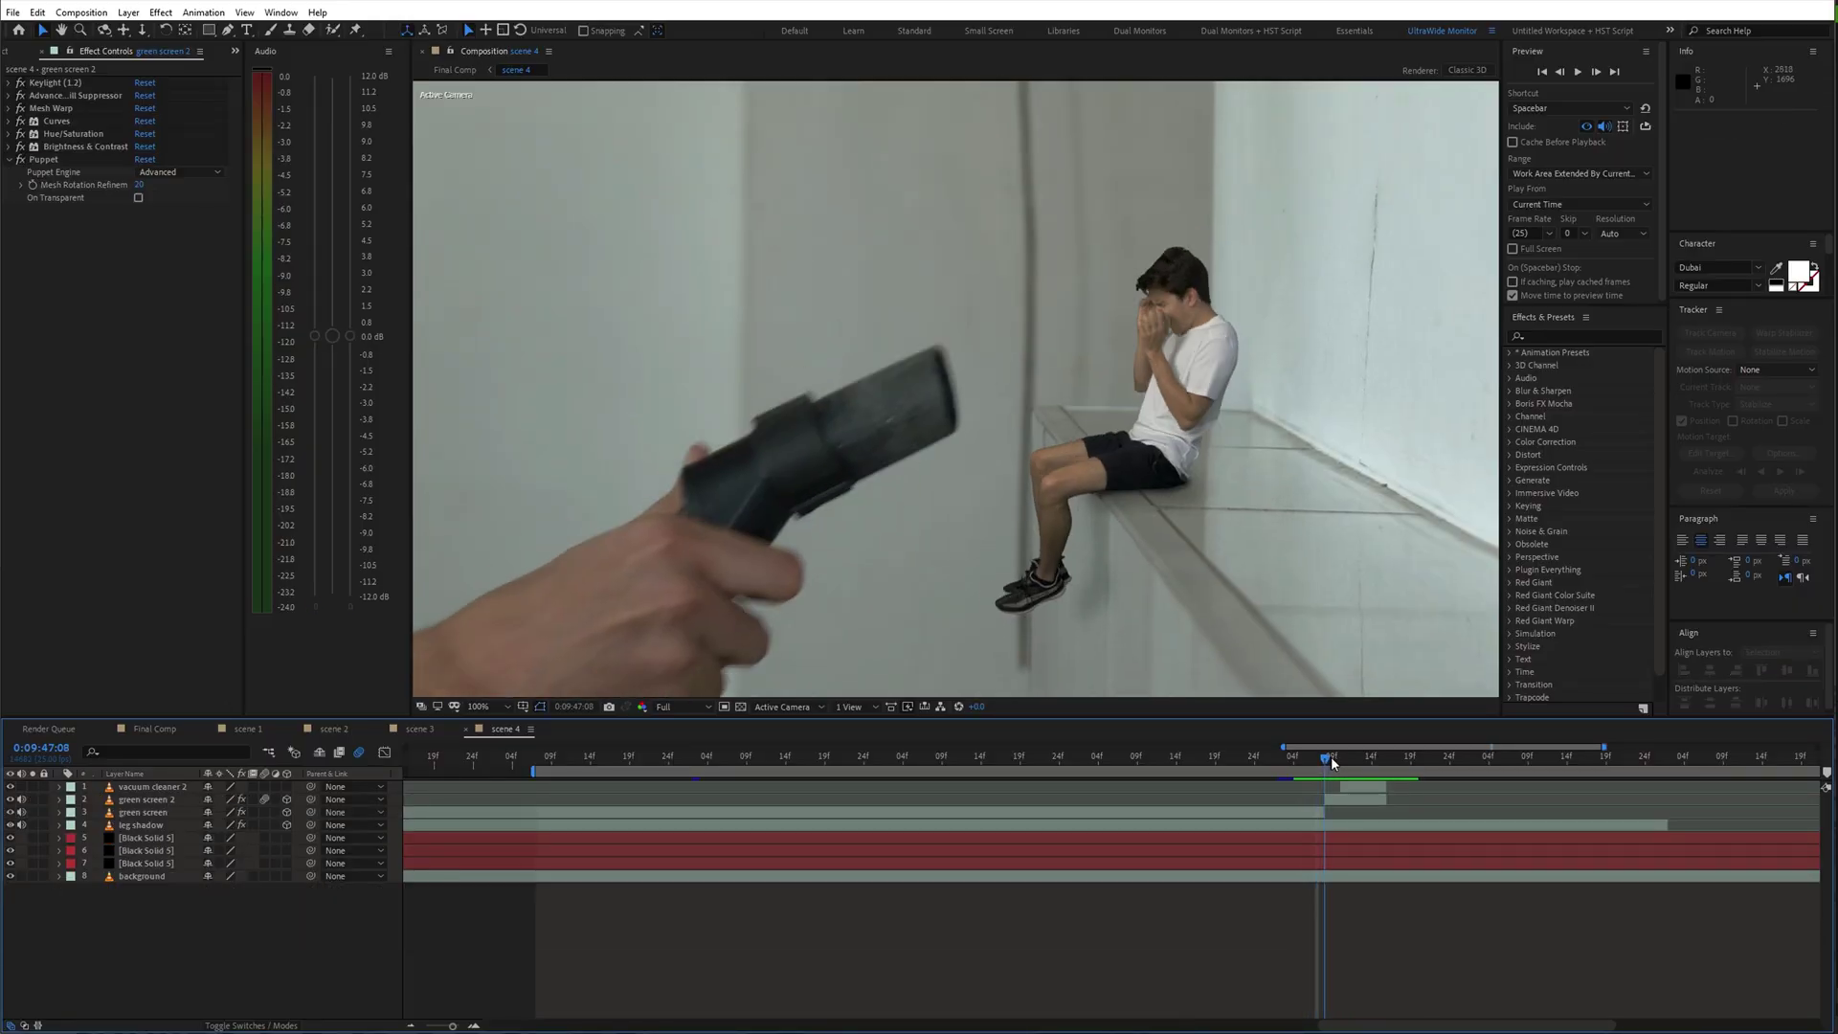
- Keyframe the position of the lowest Black Solid 5 shadow around 0:09:47:09 so it follows the man's thighs
mouse_move(1330, 756)
mouse_down()
mouse_move(1375, 755)
mouse_move(1332, 754)
mouse_up()
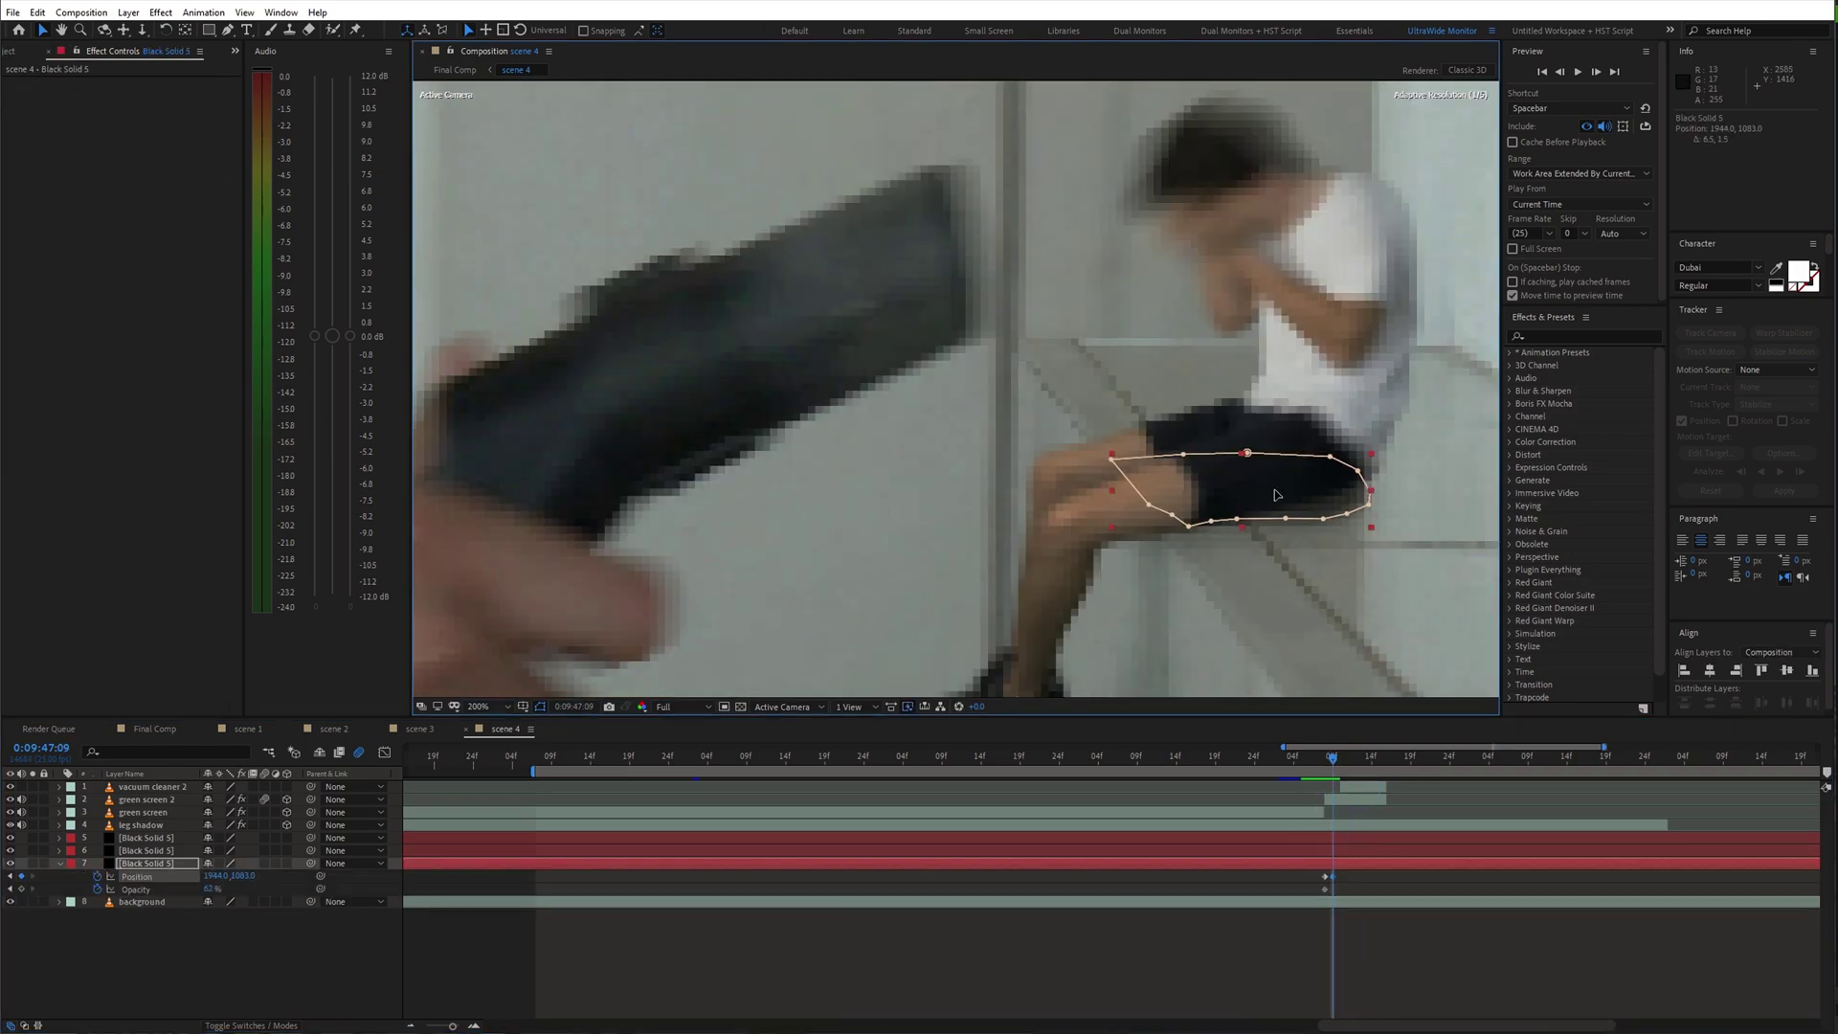
key(Page_Down)
drag(1294, 488, 1308, 484)
click(1291, 953)
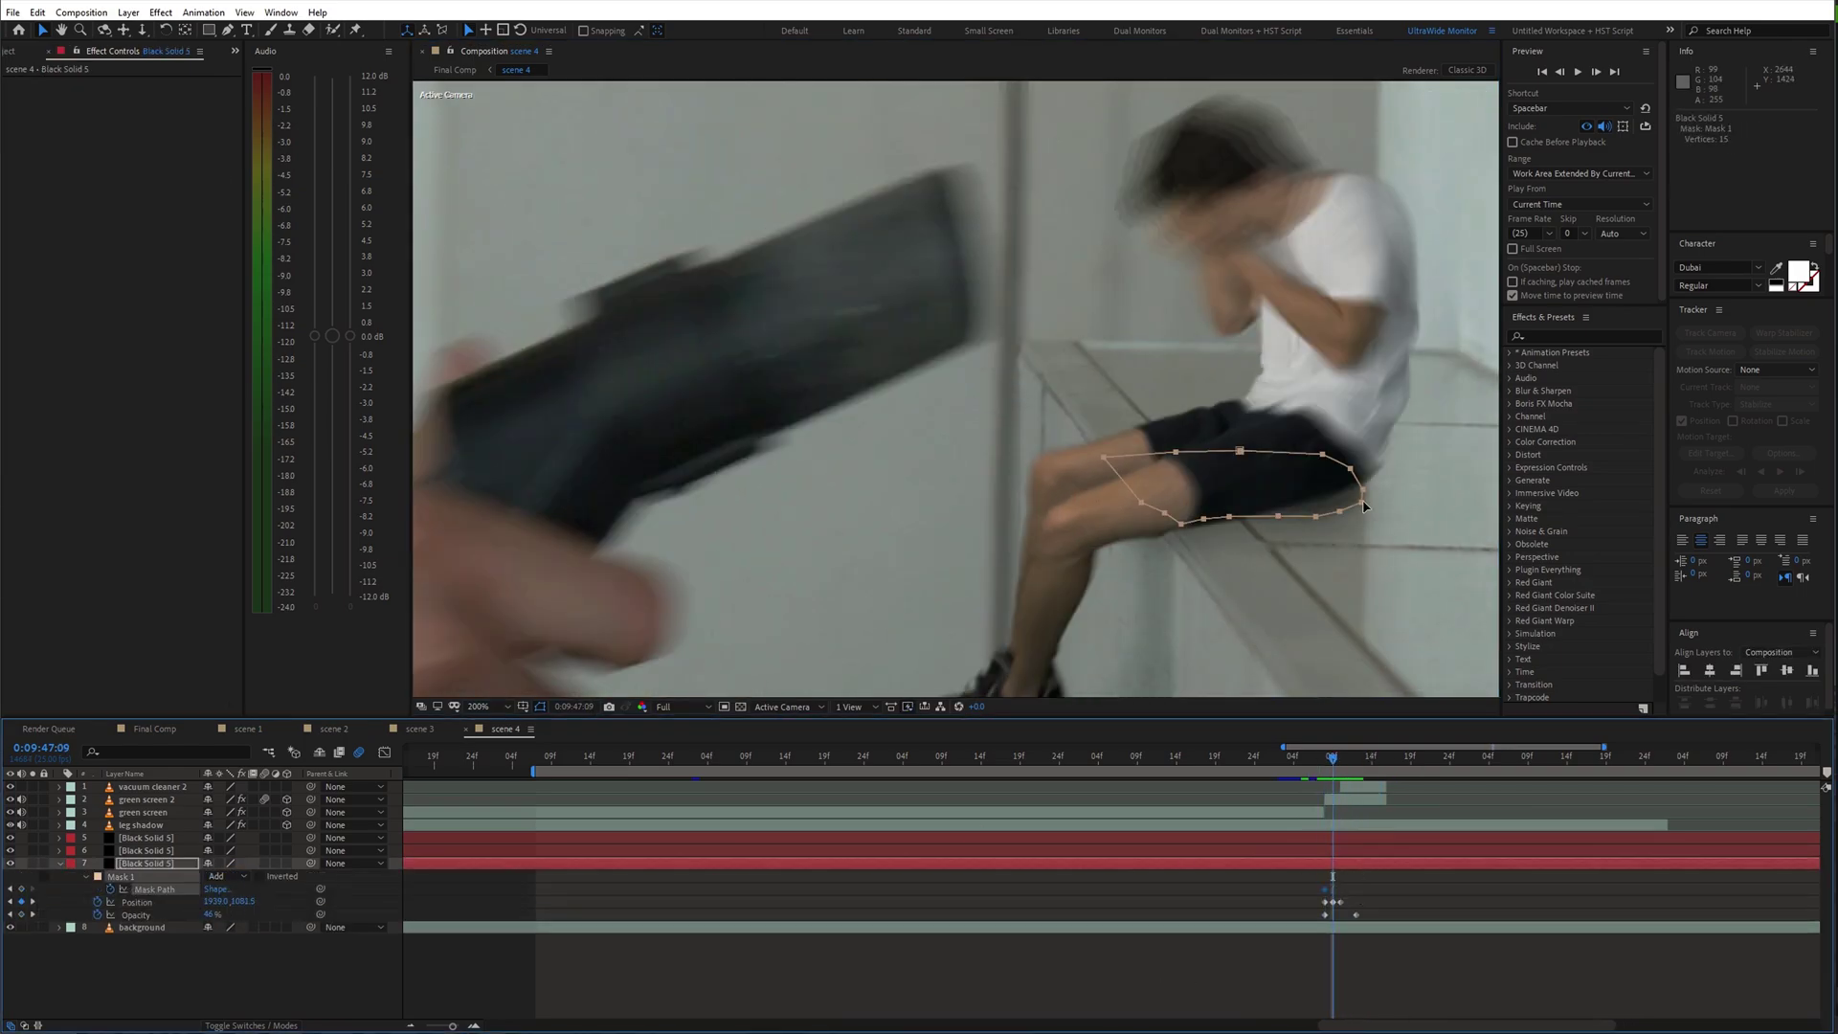
- Raise the rear end of the lowest shadow's mask under the shorts at 0:09:47:09 and check the neighboring frame
drag(1362, 517, 1362, 505)
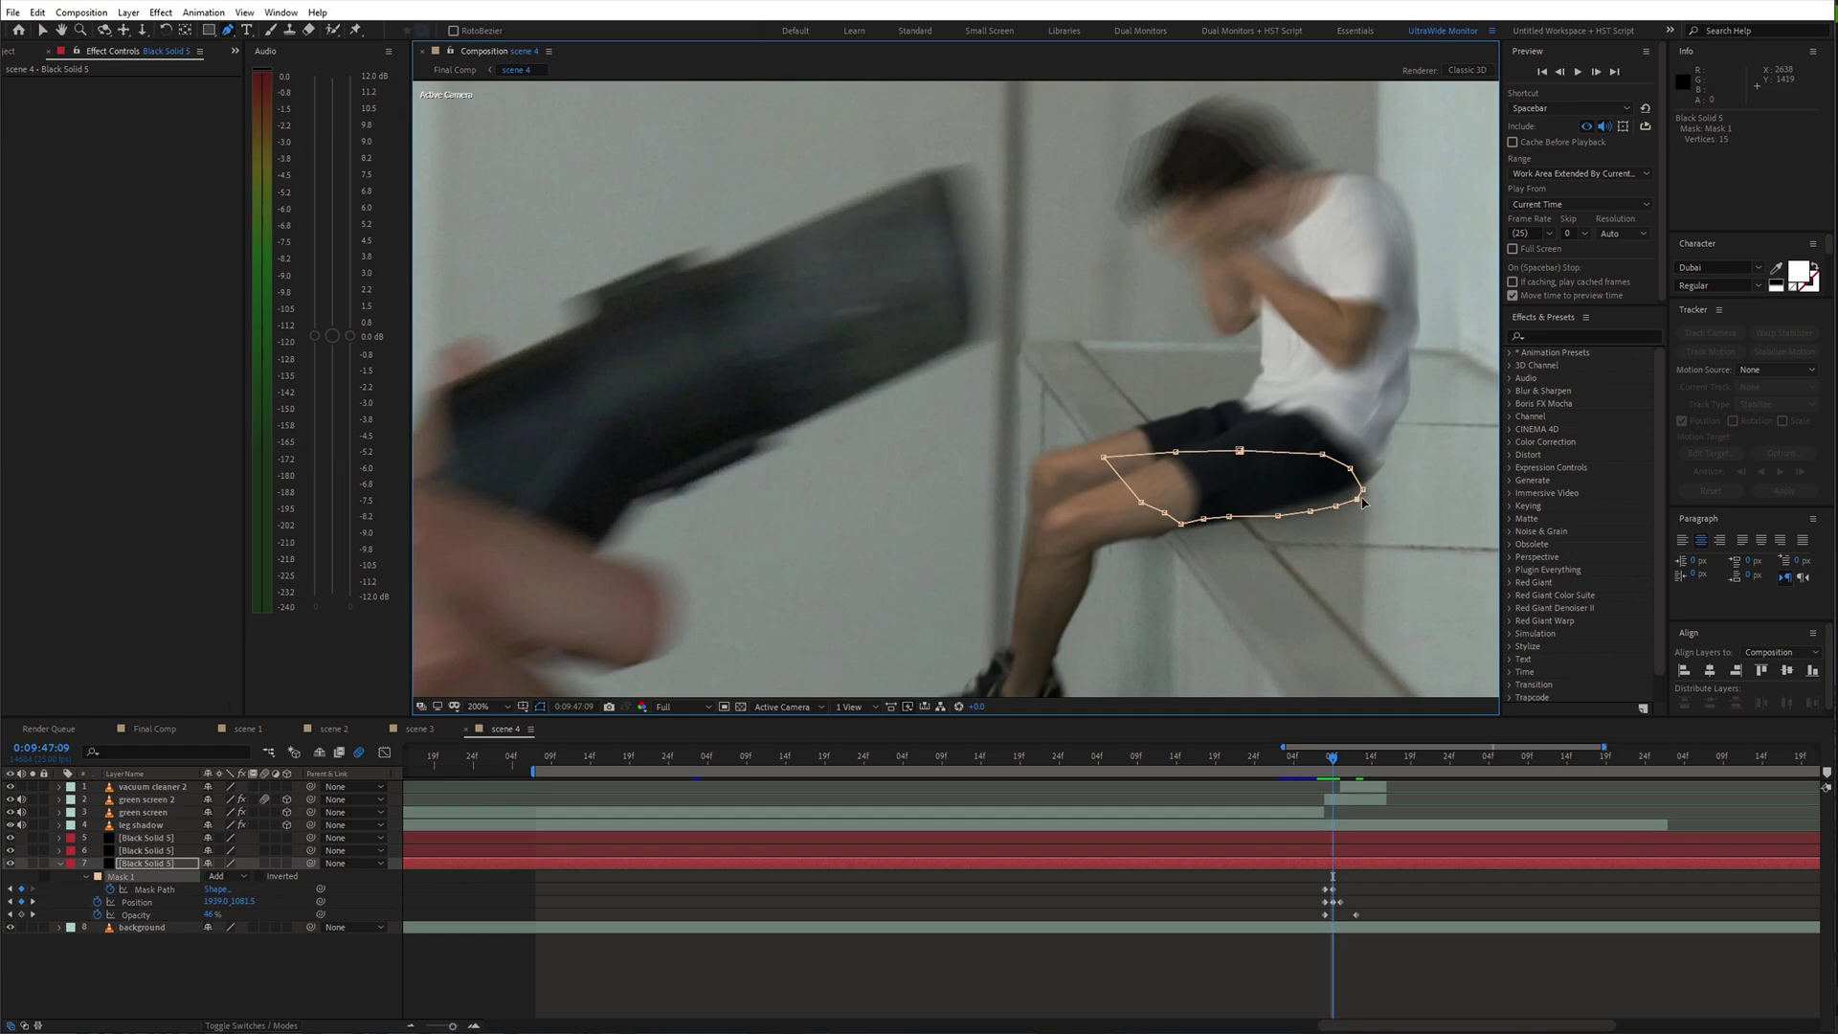
key(Page_Down)
key(Page_Up)
click(88, 878)
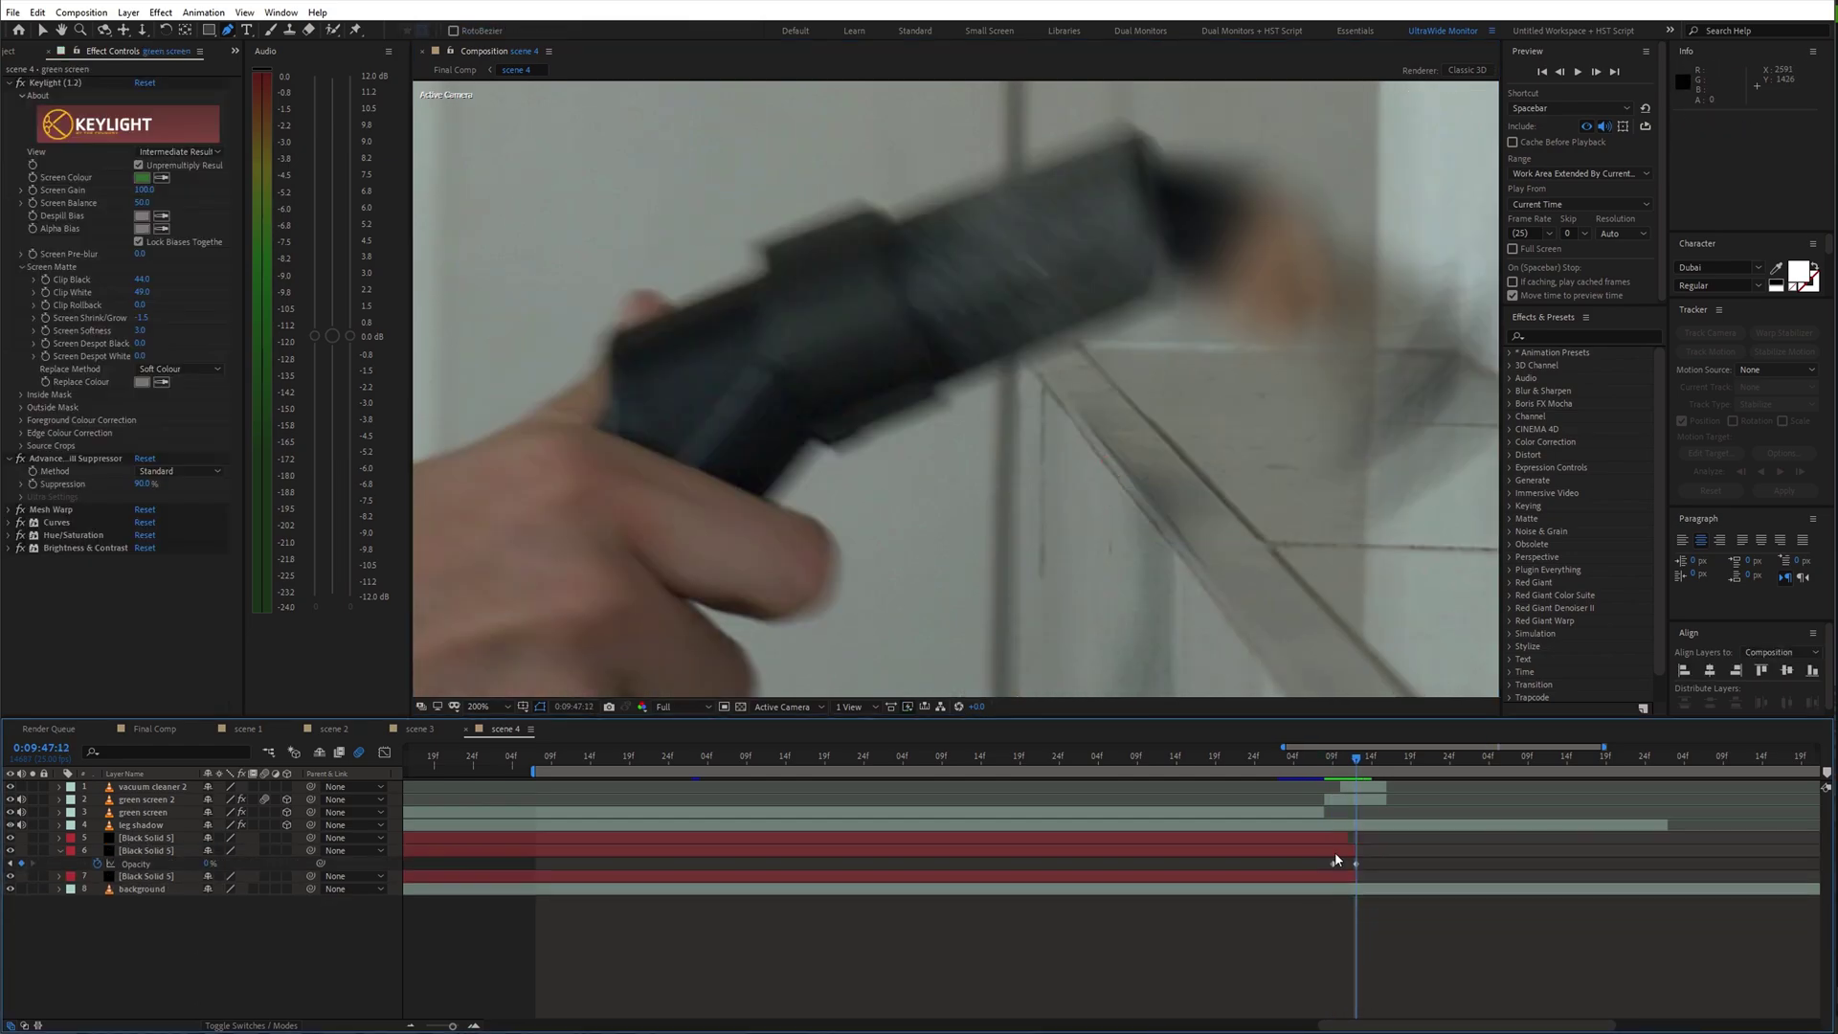
- Select the middle Black Solid 5 shadow layer and hide its opacity keyframes
click(1334, 852)
key(t)
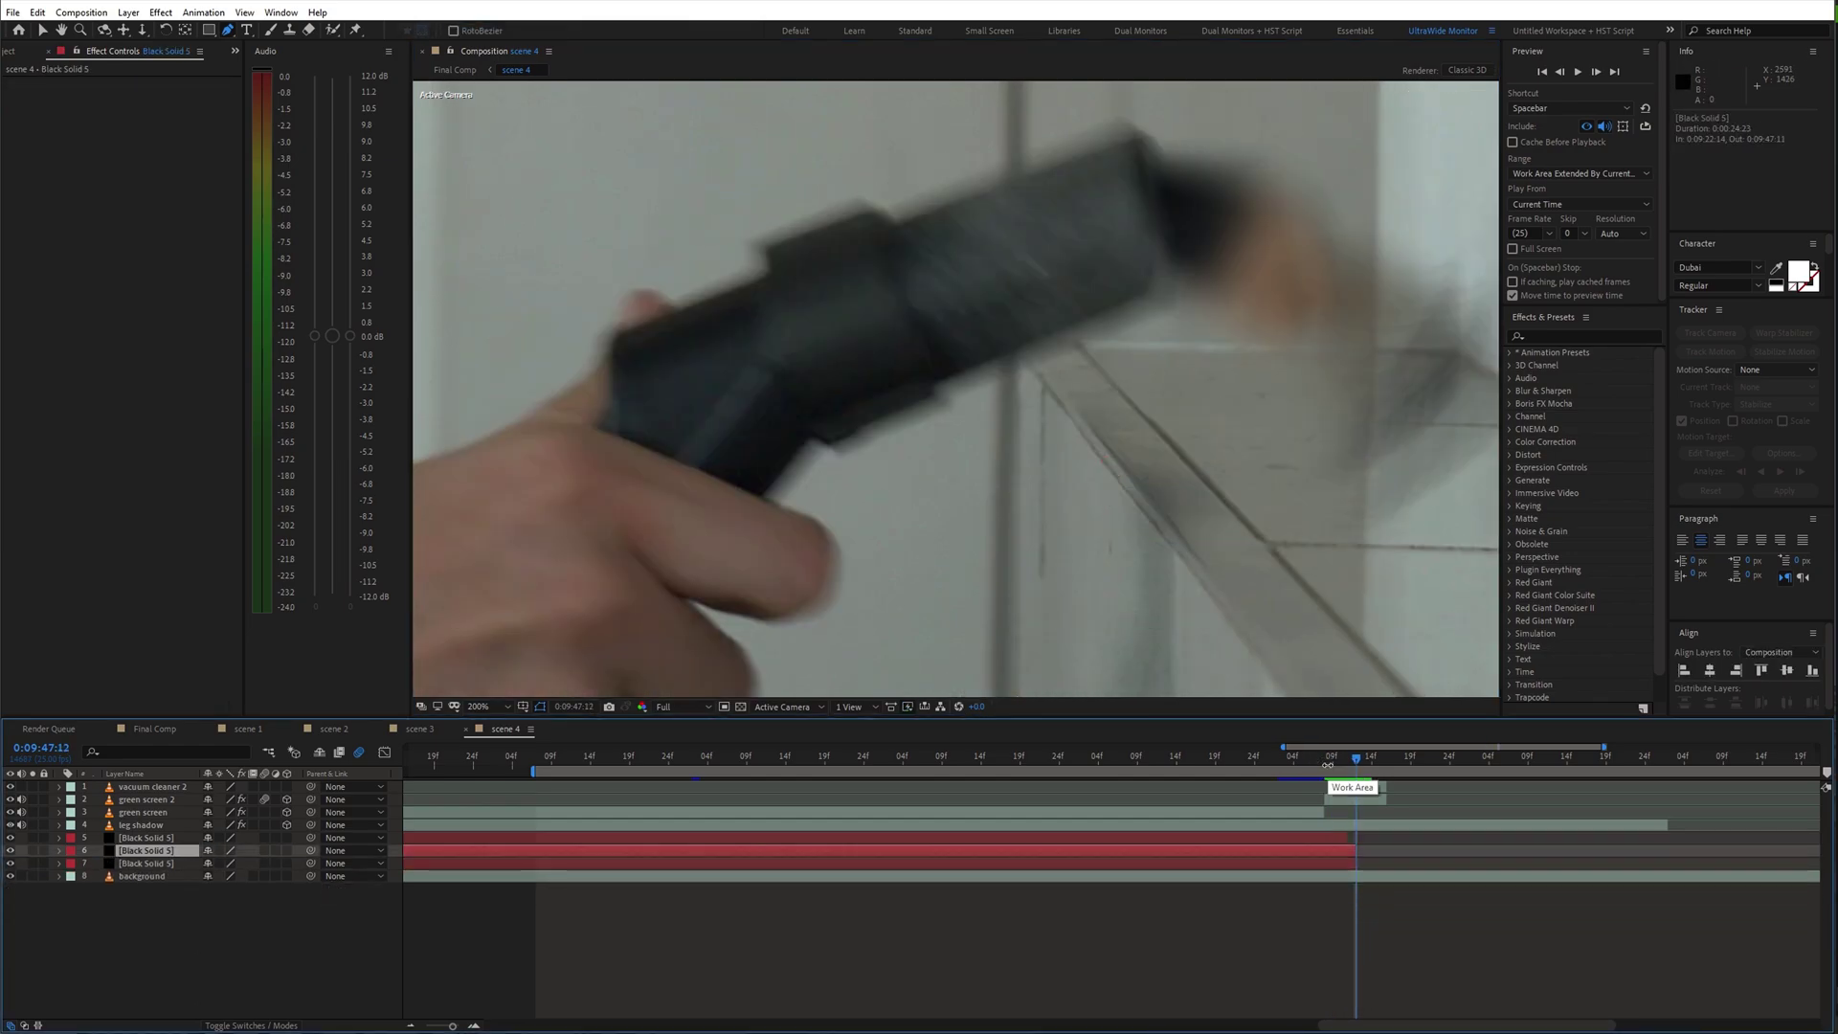